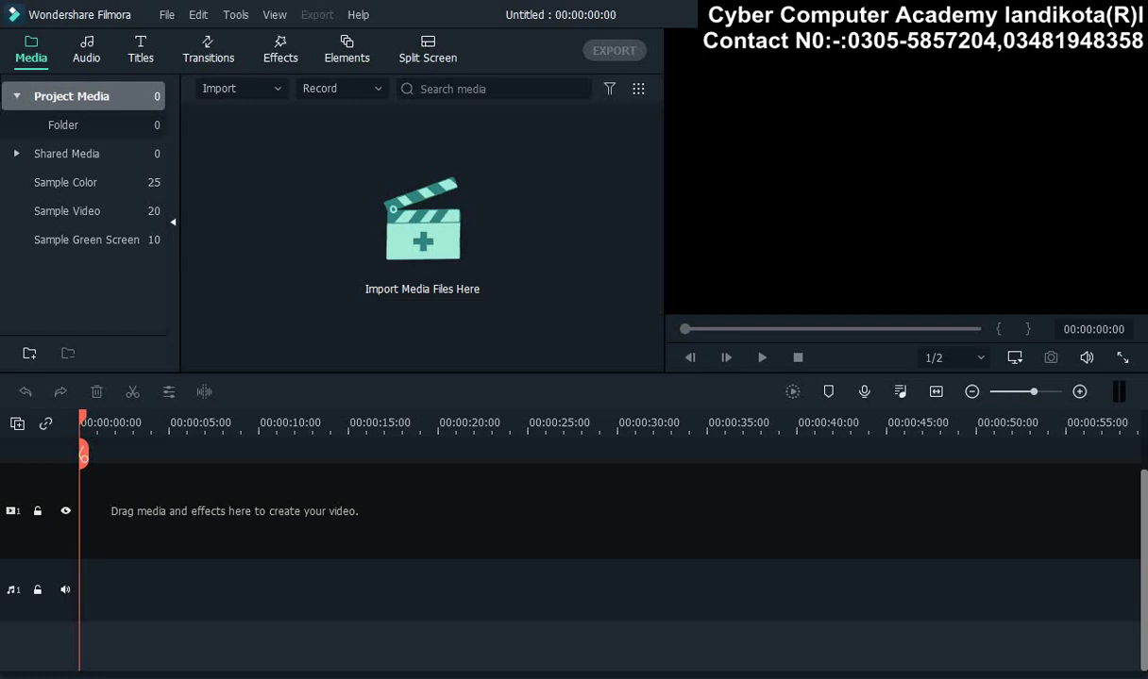
# - Cycle through the Audio, Titles, Transitions, Effects, Elements and Split Screen libraries
pyautogui.click(86, 49)
pyautogui.click(140, 49)
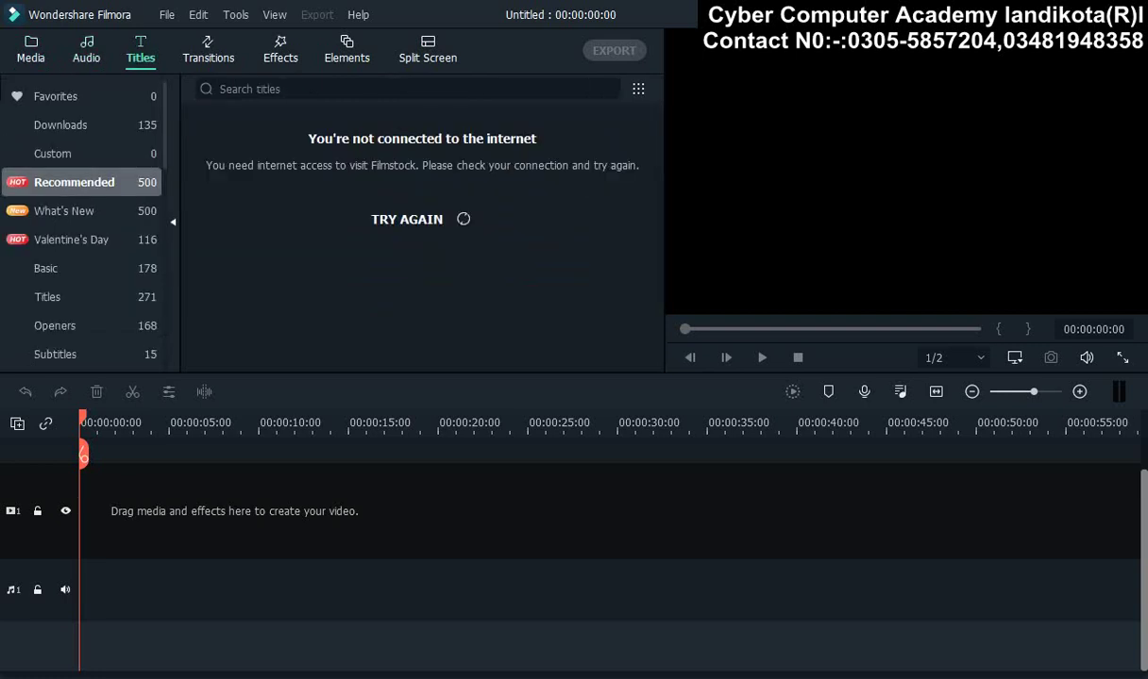
pyautogui.click(208, 49)
pyautogui.click(280, 49)
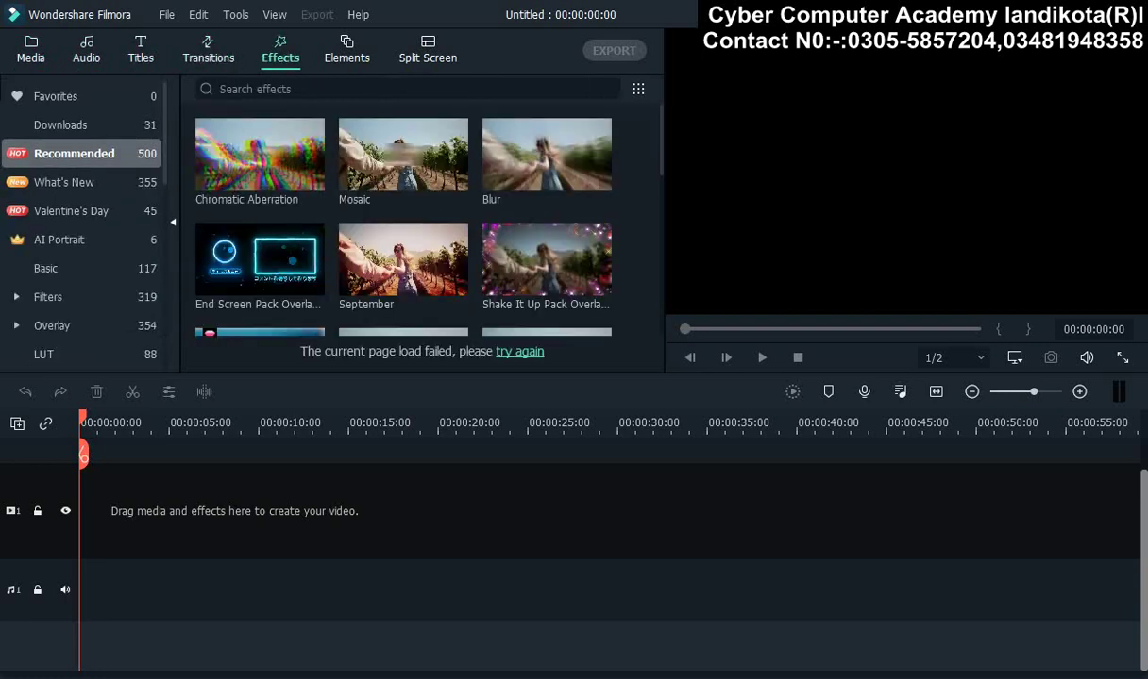
pyautogui.click(346, 49)
pyautogui.click(428, 49)
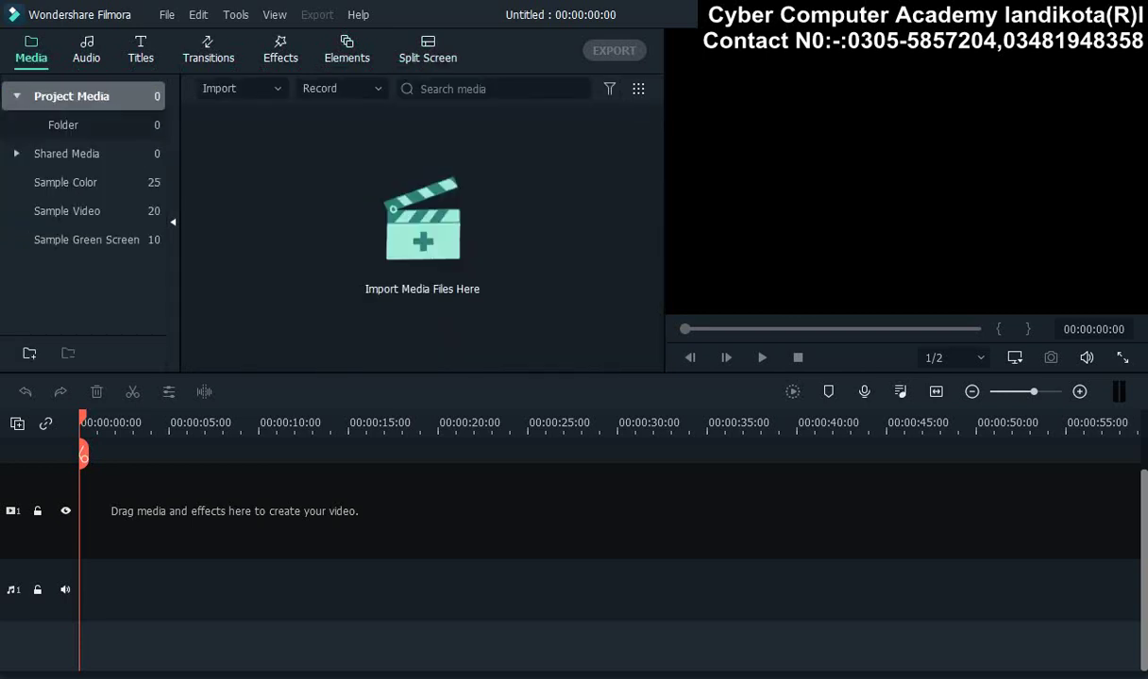
# - Browse Audio through Elements again, then go via Media back to the Audio library
pyautogui.click(86, 49)
pyautogui.click(140, 49)
pyautogui.click(207, 49)
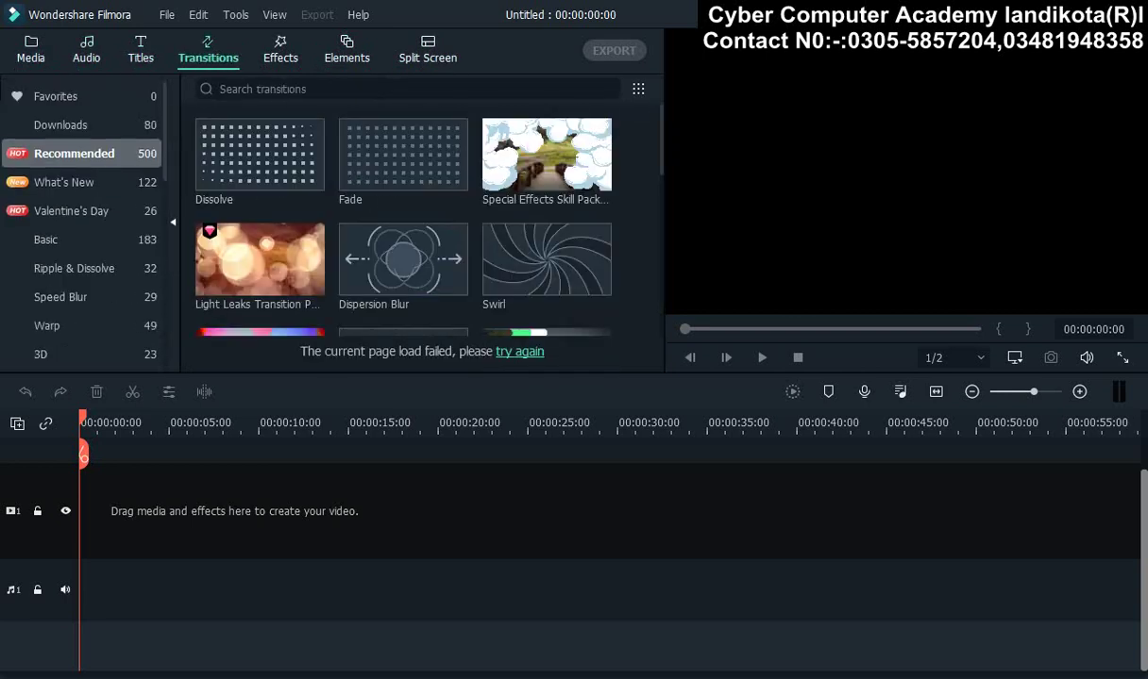
pyautogui.click(280, 49)
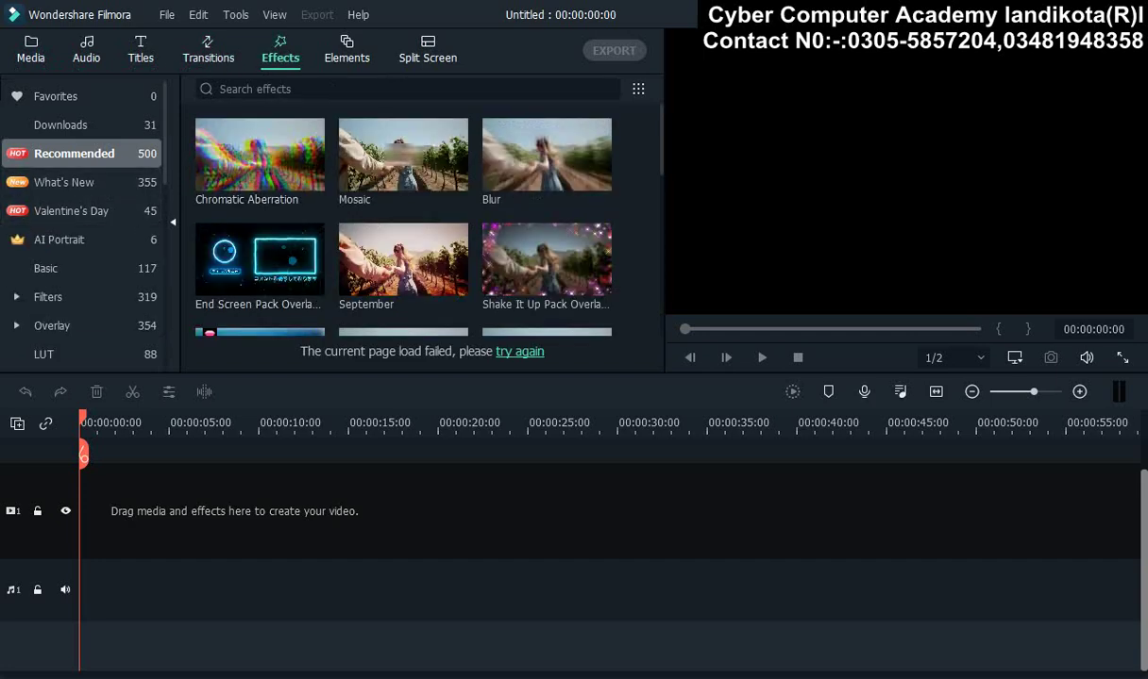
pyautogui.click(346, 49)
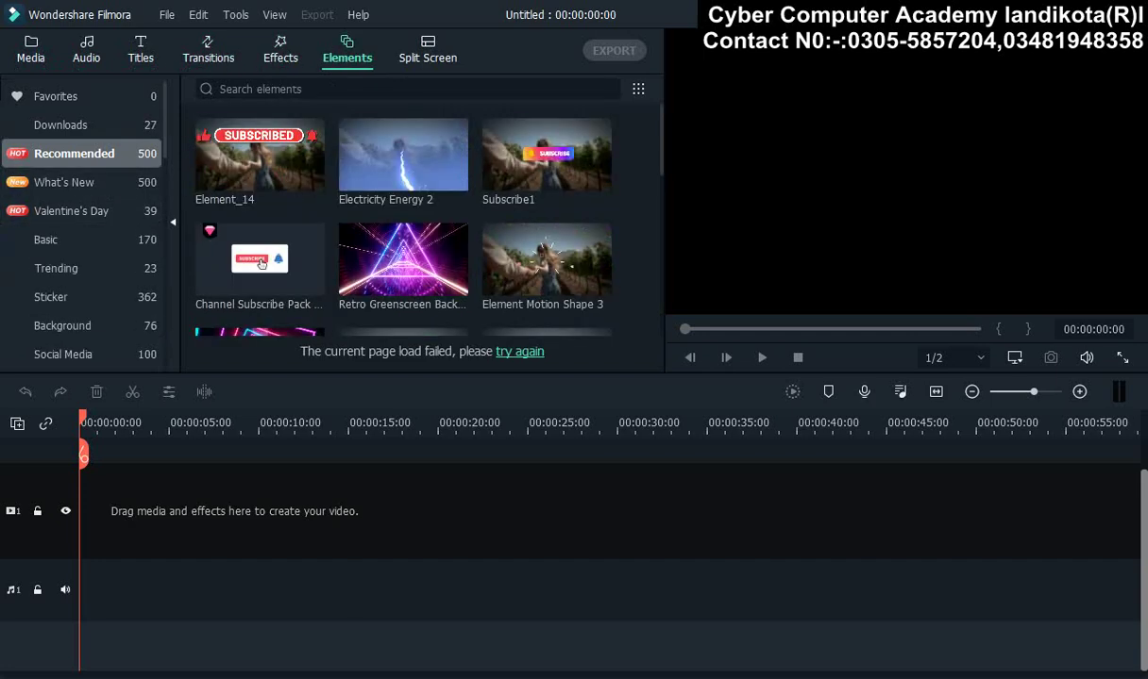
pyautogui.click(30, 49)
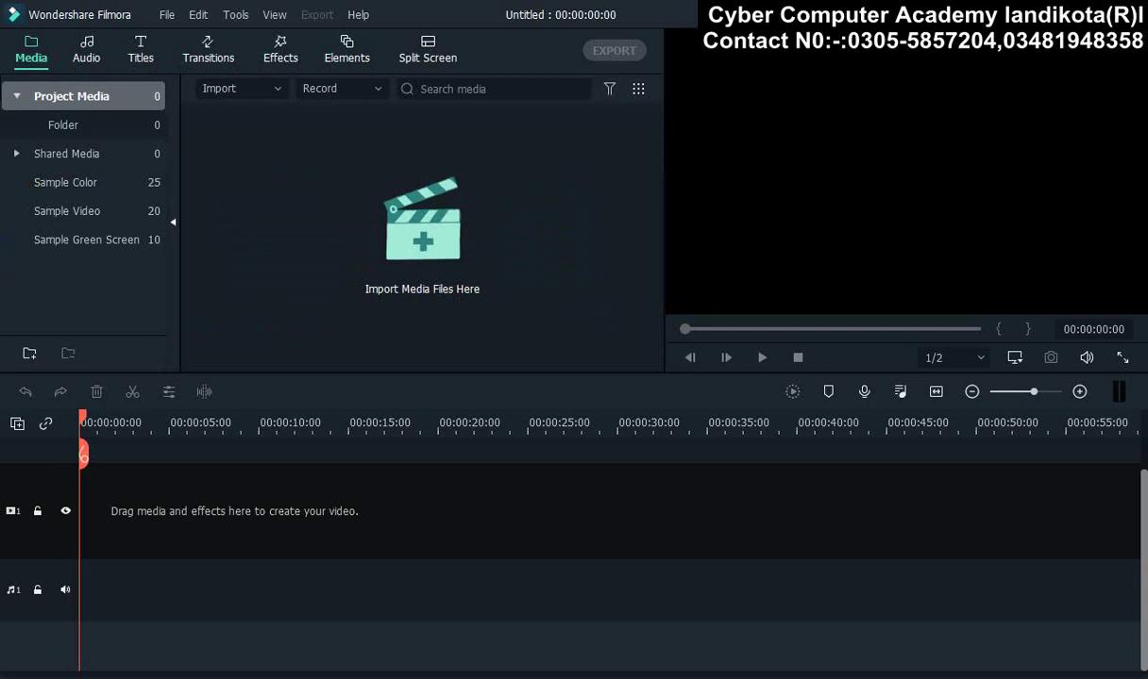
pyautogui.click(86, 49)
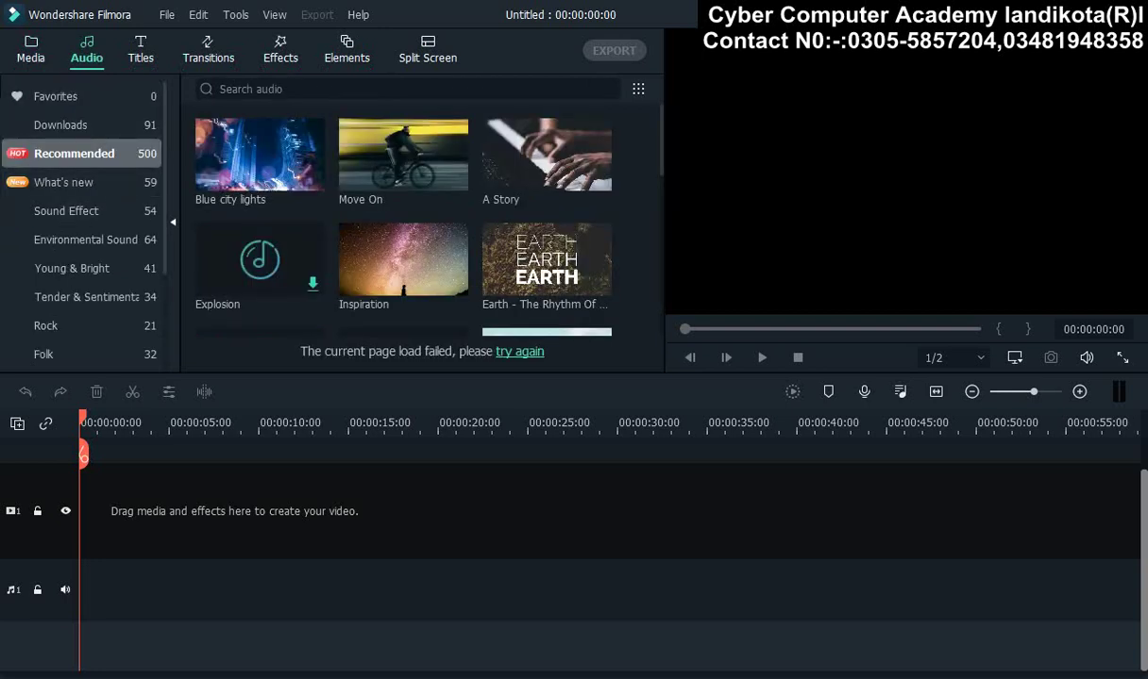
# - Scroll the audio categories, list the Environmental Sound clips, then go back to Media
pyautogui.scroll(-1, 84, 268)
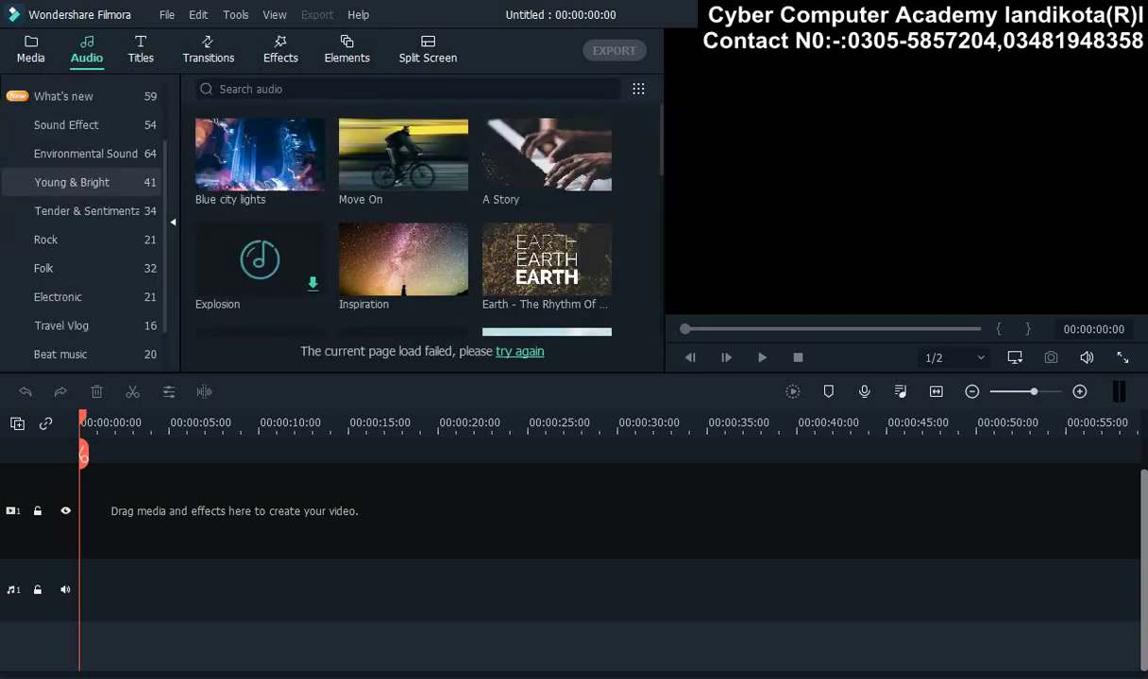
pyautogui.scroll(-2, 85, 268)
pyautogui.scroll(3, 85, 268)
pyautogui.scroll(-3, 85, 268)
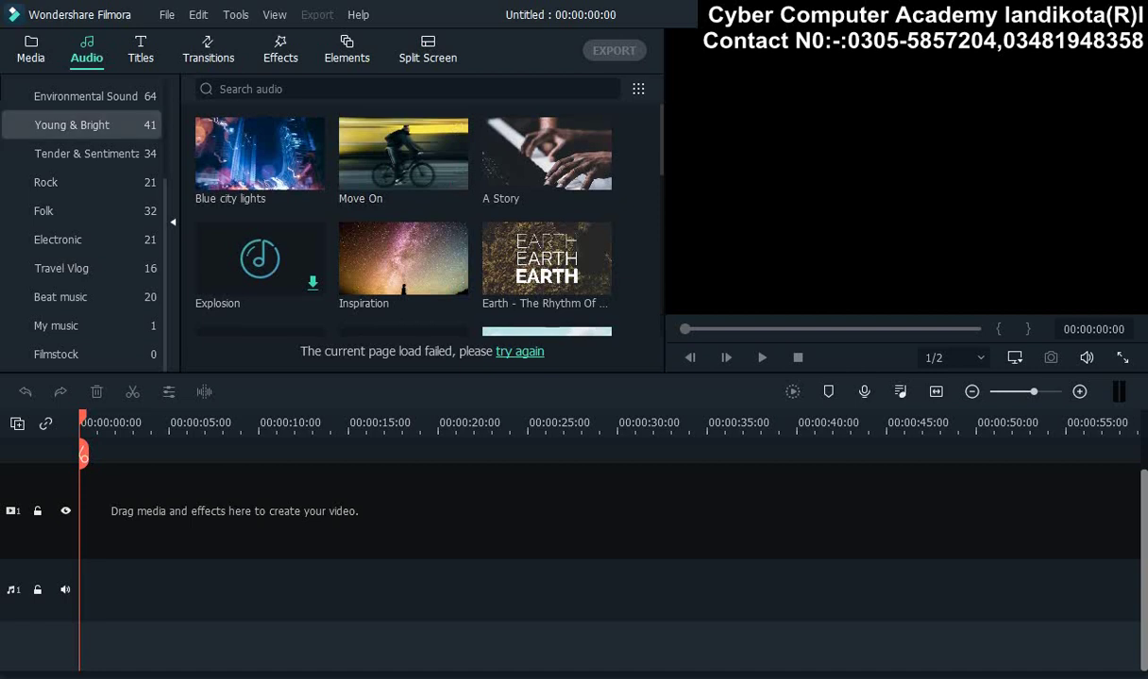
pyautogui.click(84, 96)
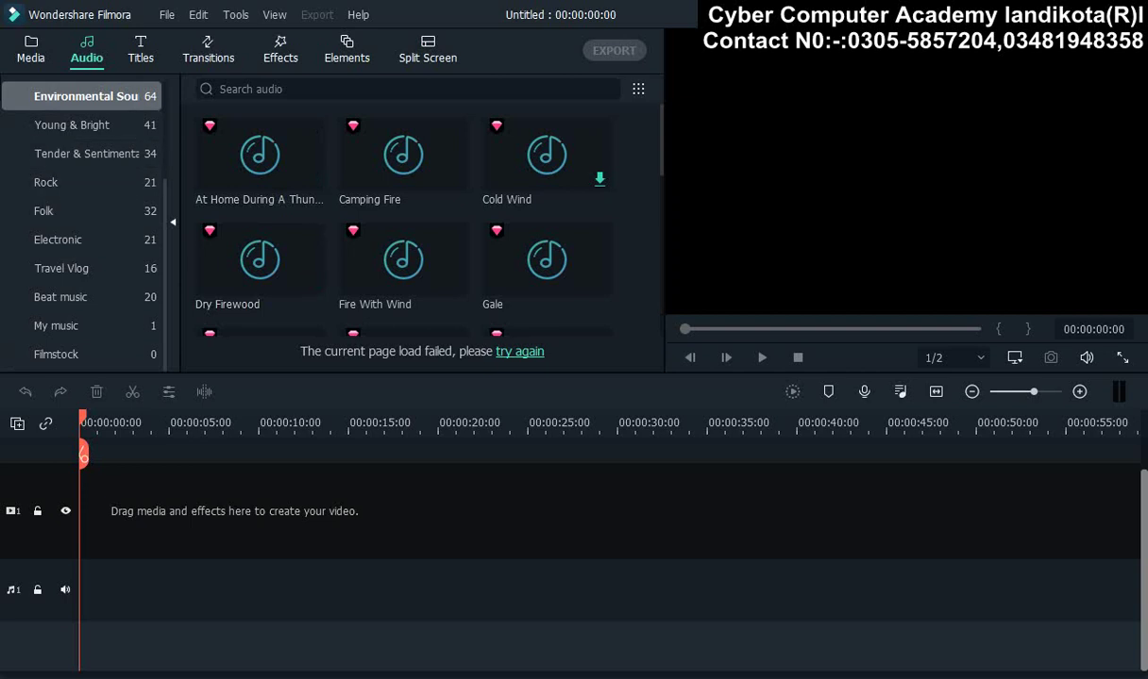
pyautogui.click(31, 49)
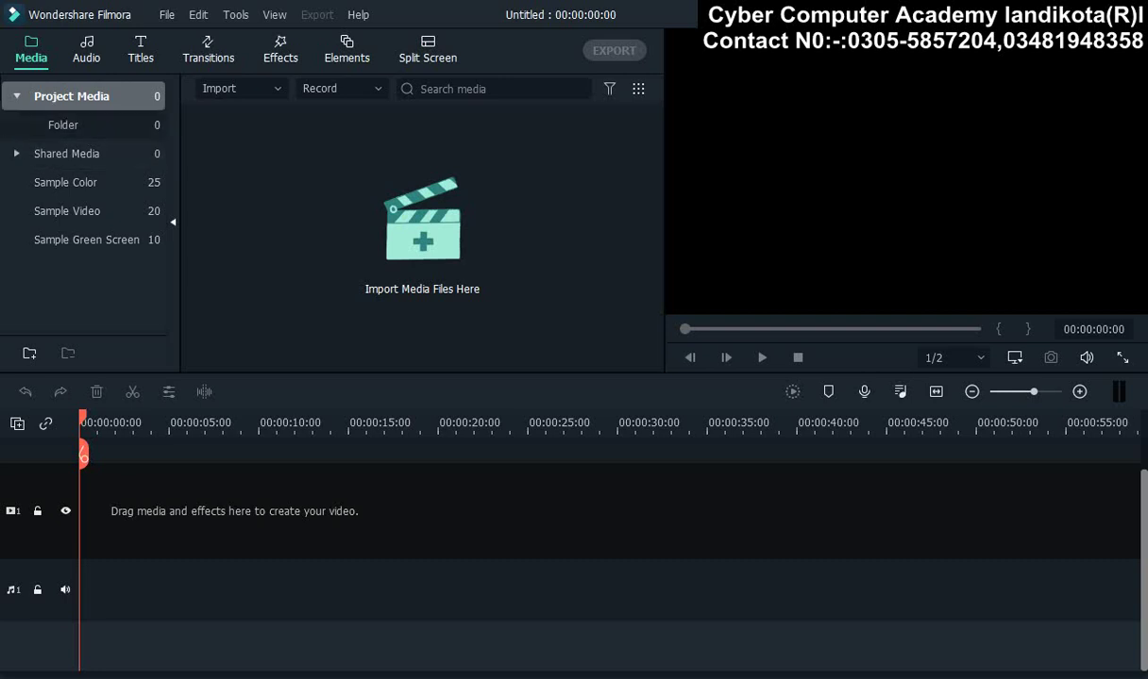
# - Select the Project Media folder and expand the Shared Media group
pyautogui.click(64, 125)
pyautogui.click(71, 153)
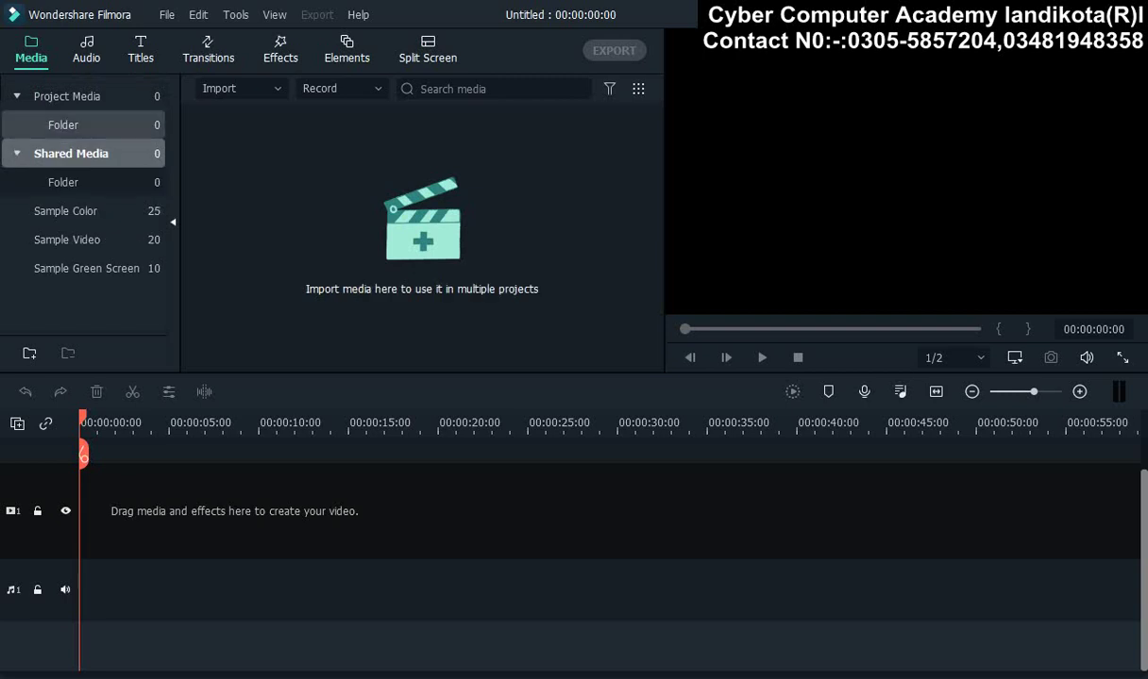
pyautogui.click(63, 125)
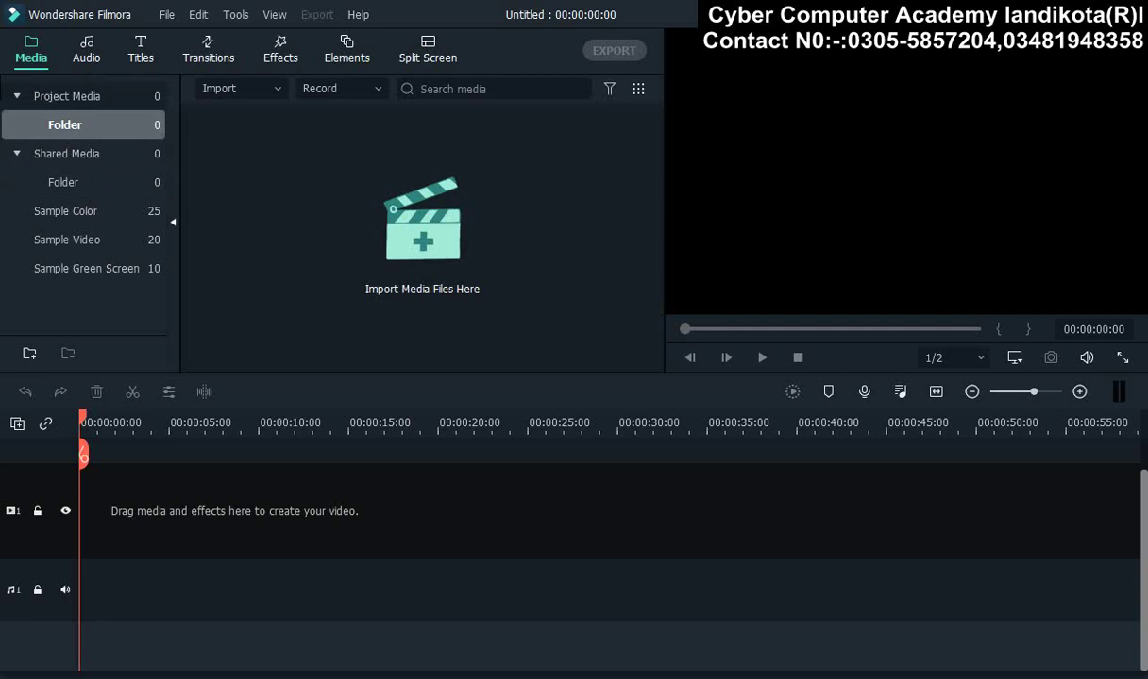
# - Browse the Sample Color backgrounds, pick Deep Blue, and return to the audio library
pyautogui.click(66, 211)
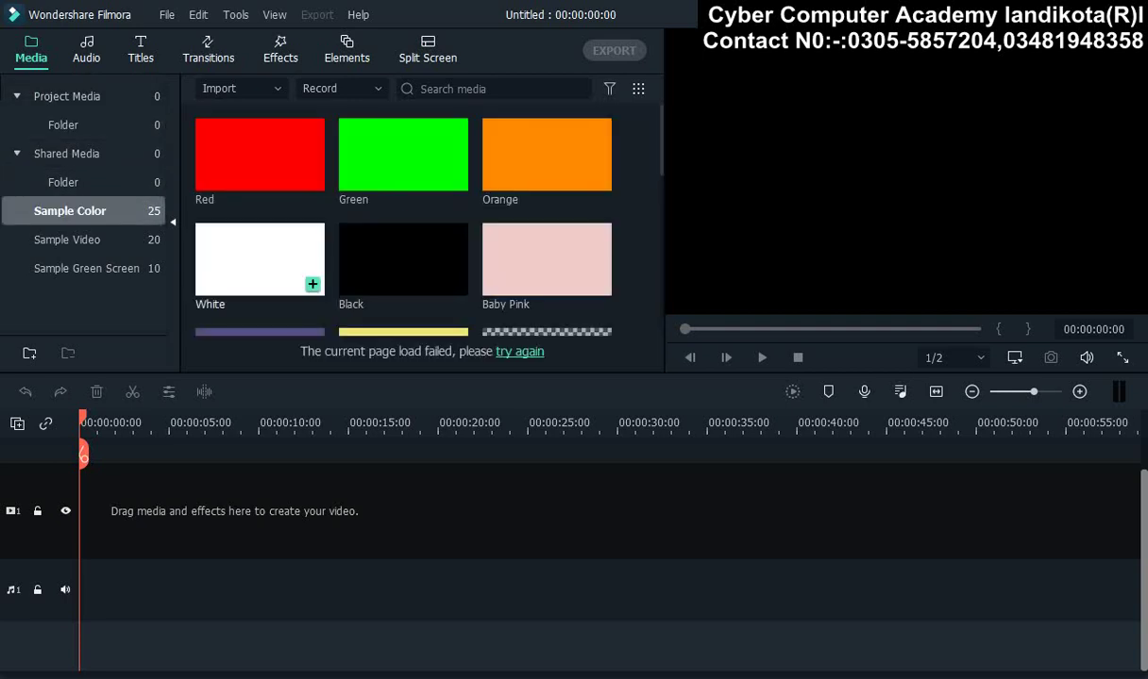
pyautogui.scroll(-4, 548, 265)
pyautogui.scroll(2, 547, 264)
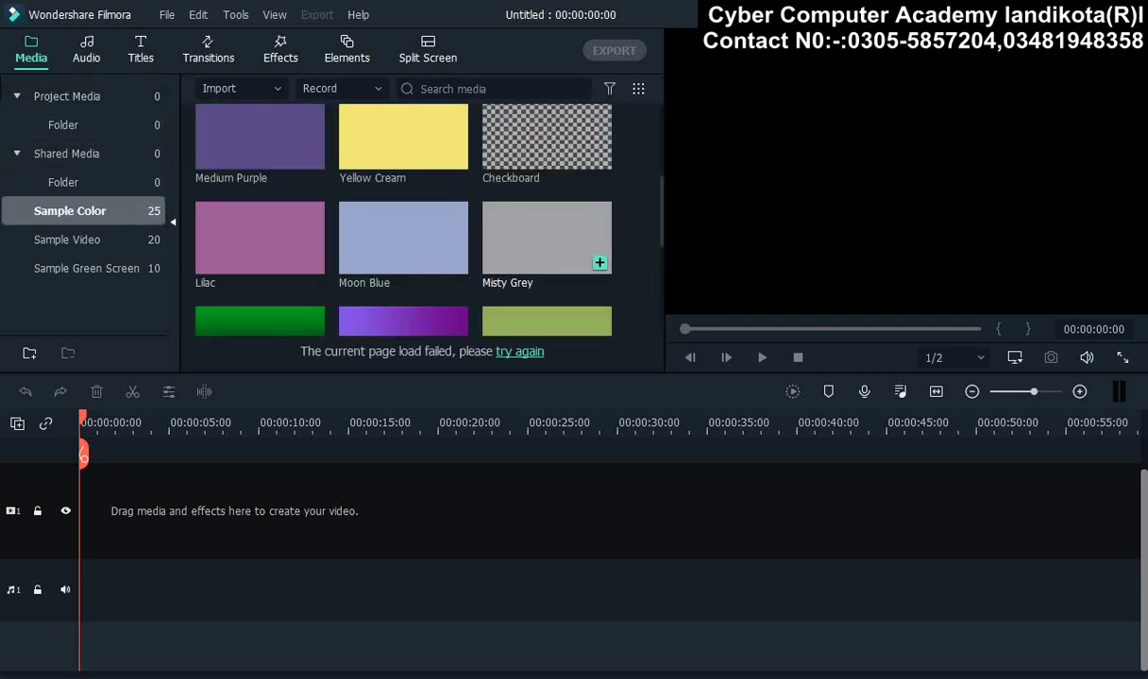
pyautogui.scroll(3, 547, 245)
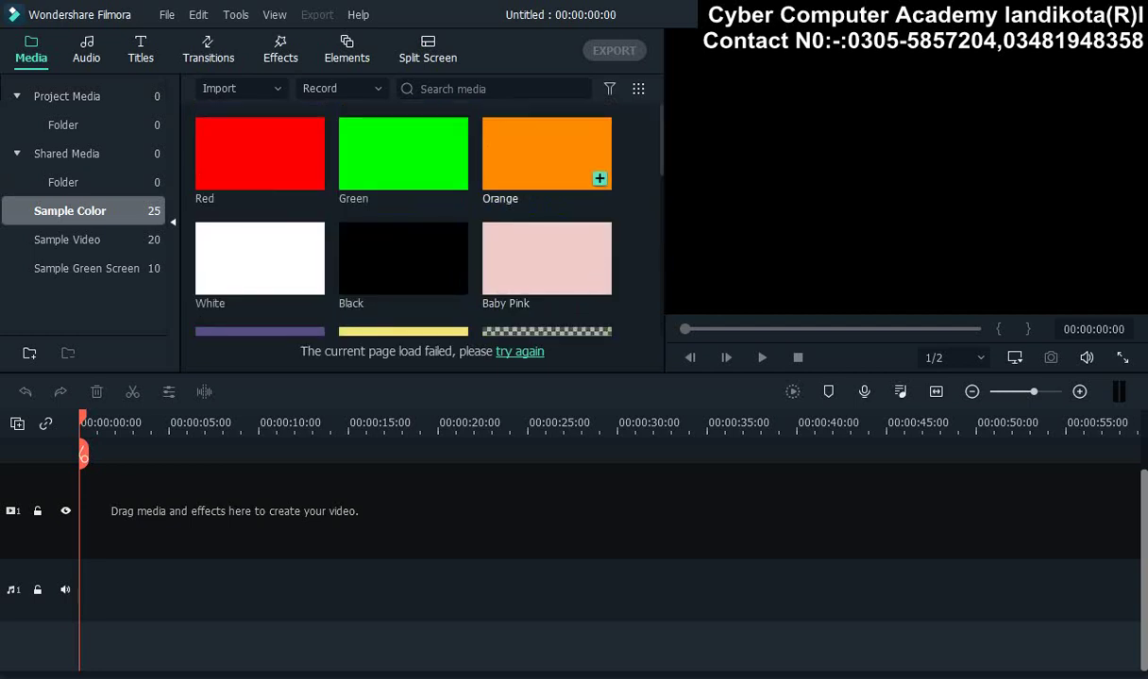
pyautogui.scroll(-3, 548, 151)
pyautogui.scroll(3, 547, 151)
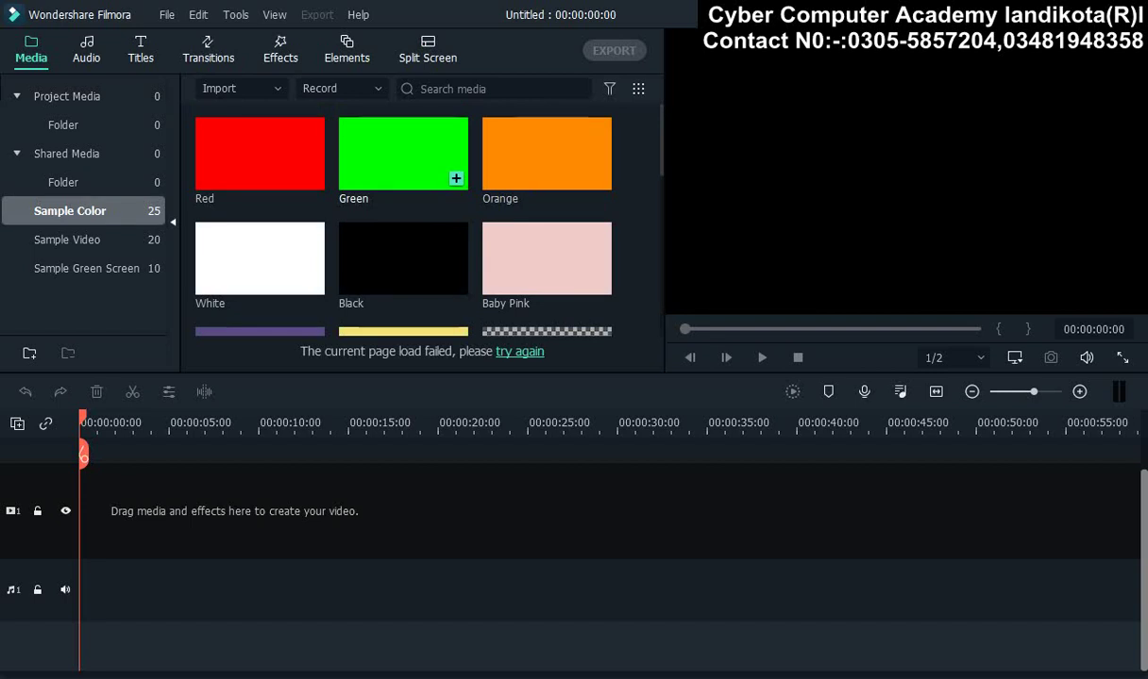
pyautogui.scroll(-3, 406, 198)
pyautogui.scroll(-3, 406, 226)
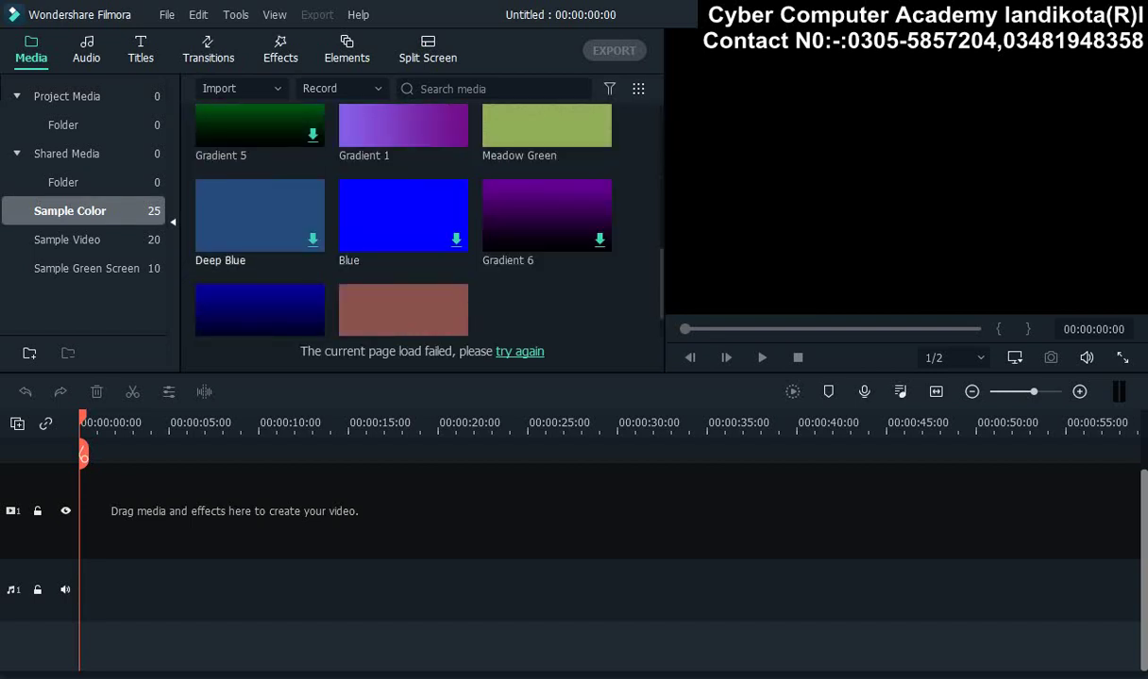
pyautogui.click(260, 215)
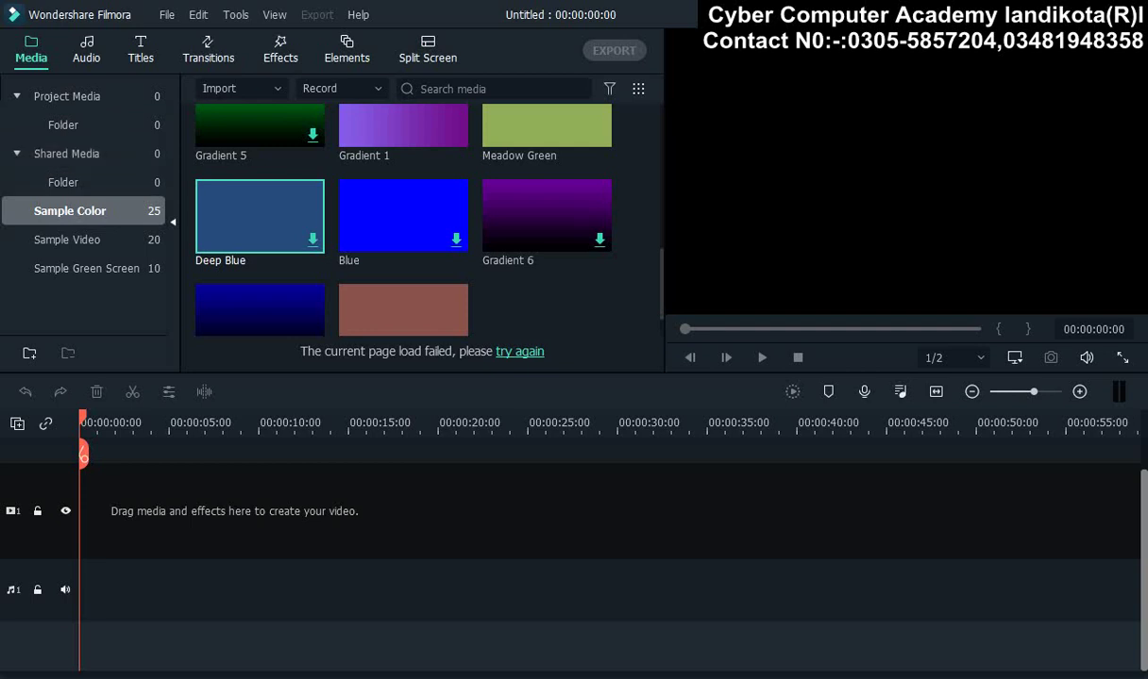
pyautogui.click(86, 50)
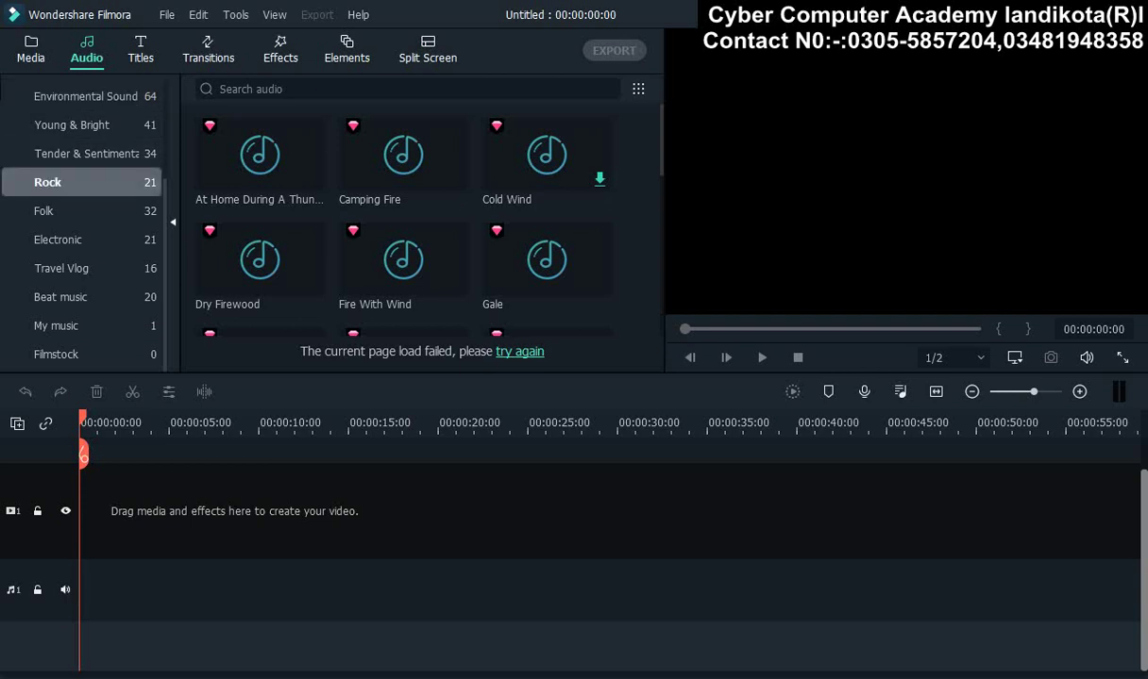
# - Browse the Tender & Sentimental tracks, then the Recommended music tracks
pyautogui.click(85, 153)
pyautogui.scroll(3, 83, 132)
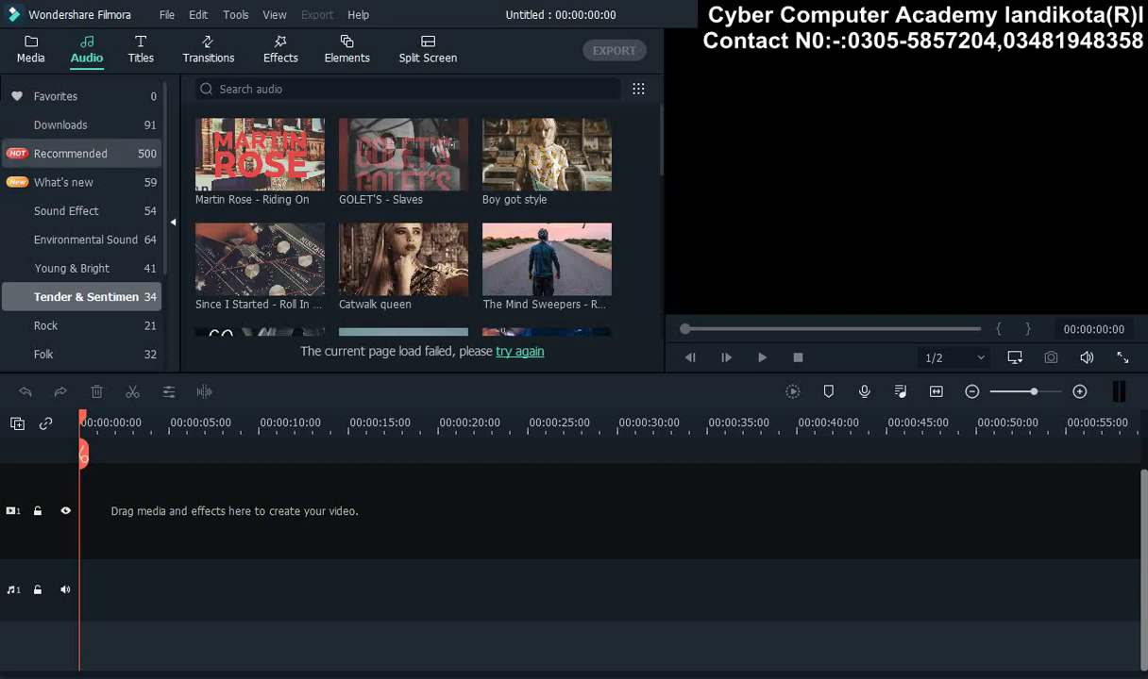
pyautogui.click(71, 153)
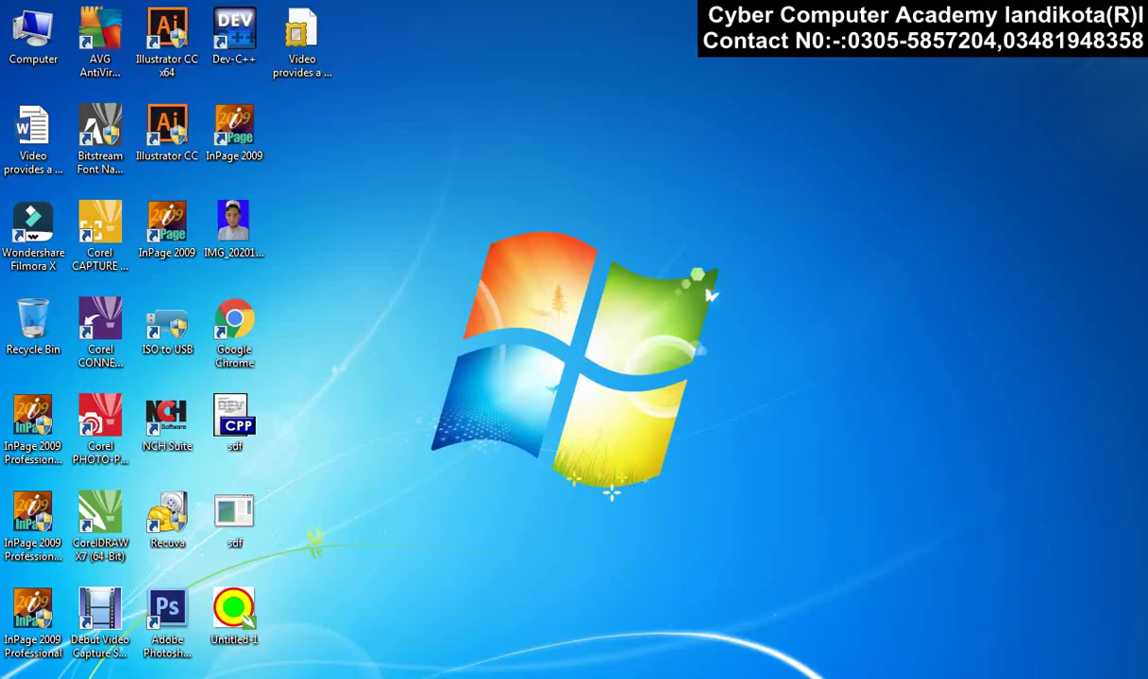
# - Refresh the desktop and open the software folder in the lecture folder on New Volume (E:)
pyautogui.rightClick(598, 227)
pyautogui.click(660, 274)
pyautogui.doubleClick(33, 35)
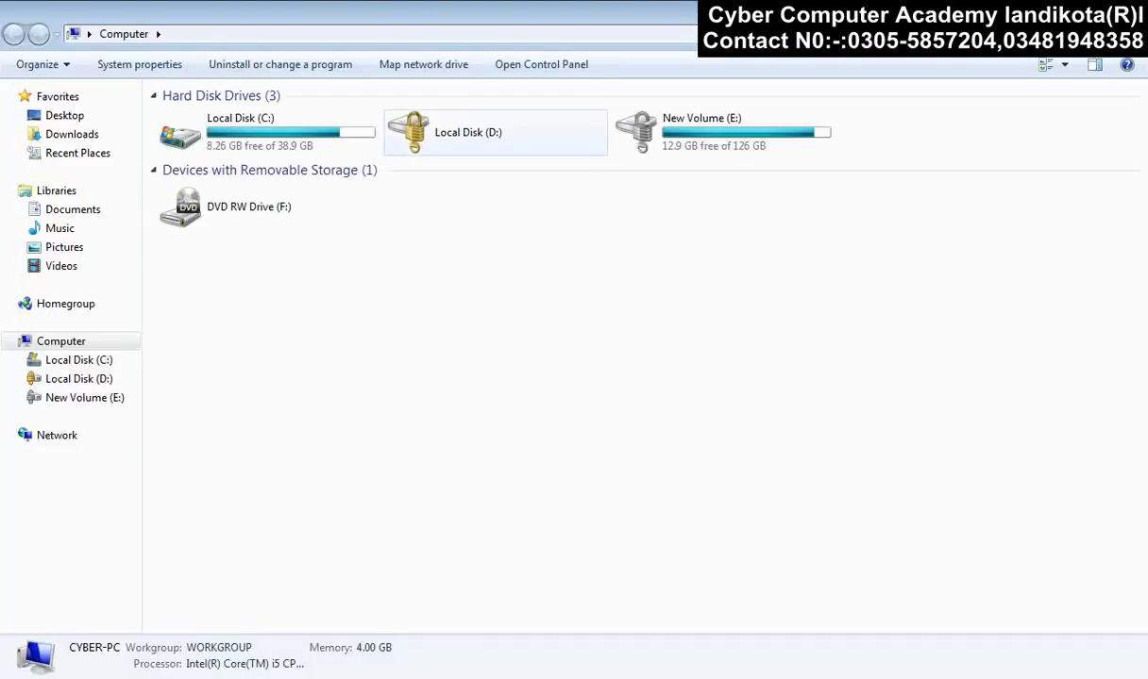
pyautogui.doubleClick(679, 128)
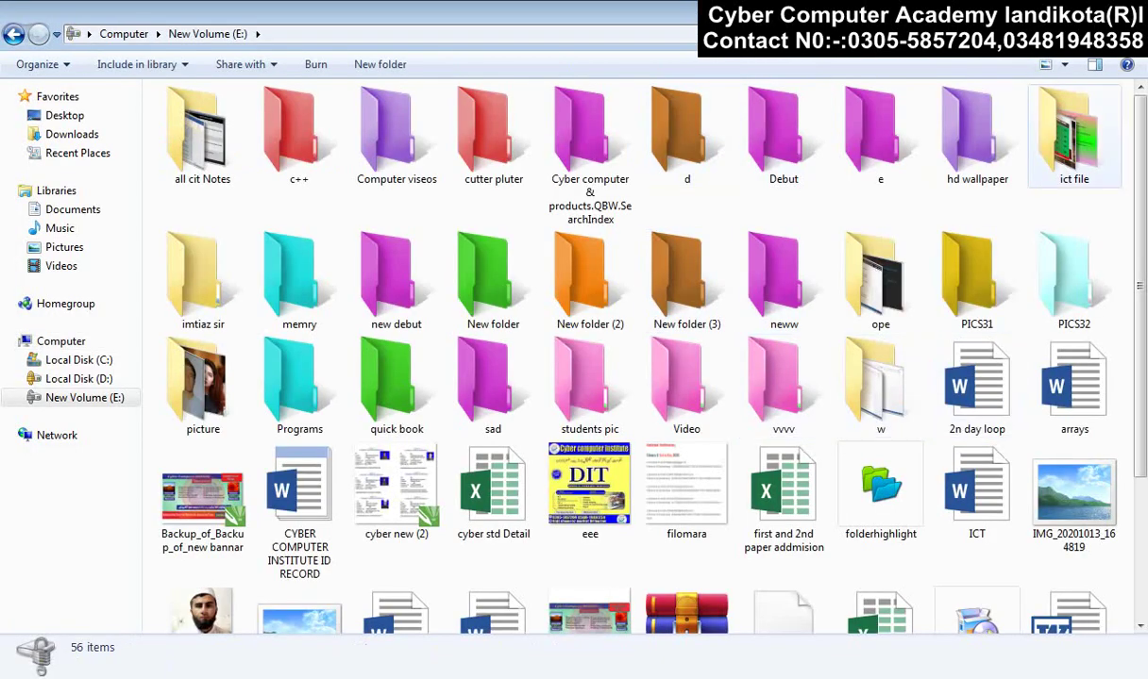
pyautogui.scroll(-2, 621, 338)
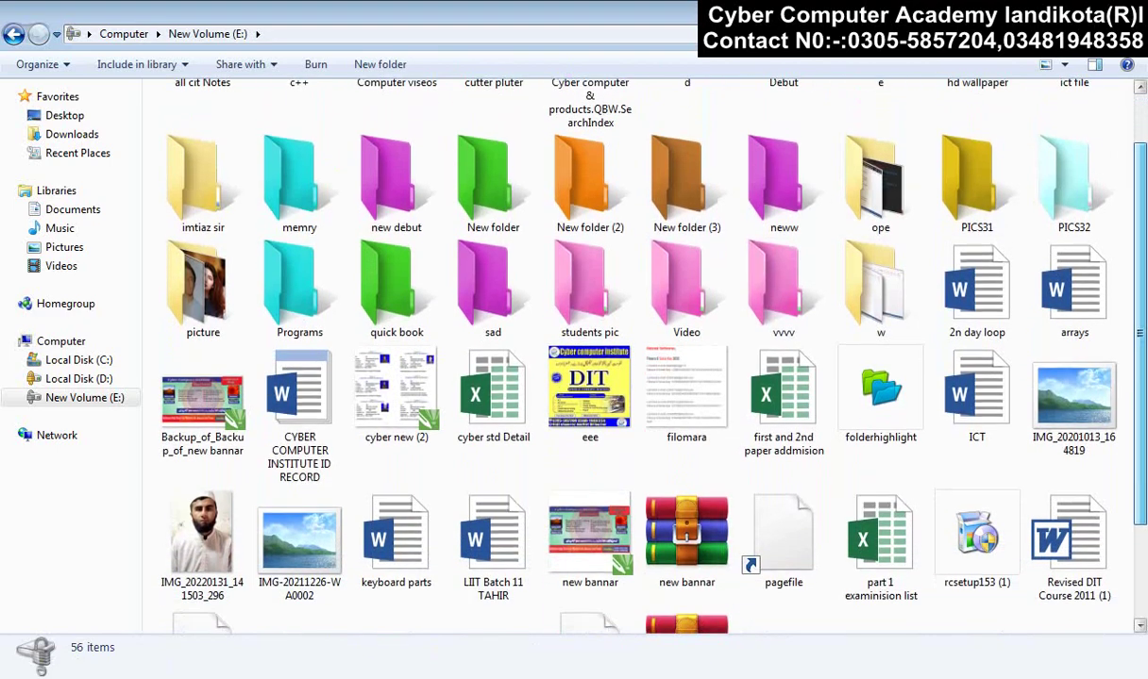
pyautogui.scroll(2, 621, 338)
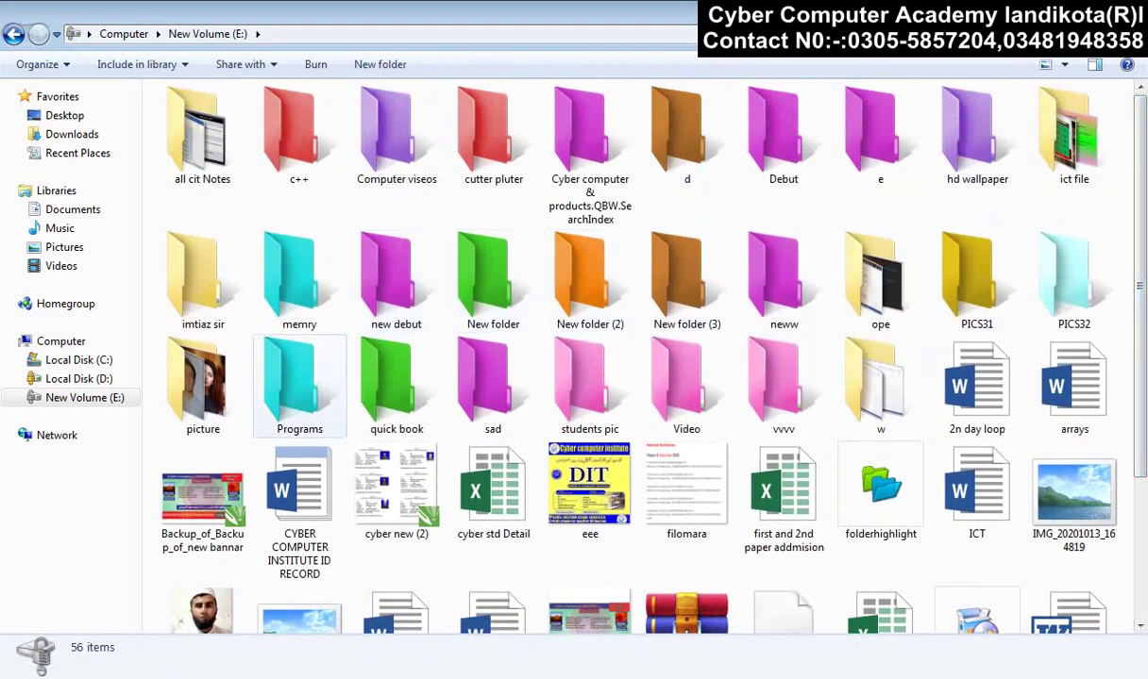
pyautogui.doubleClick(198, 273)
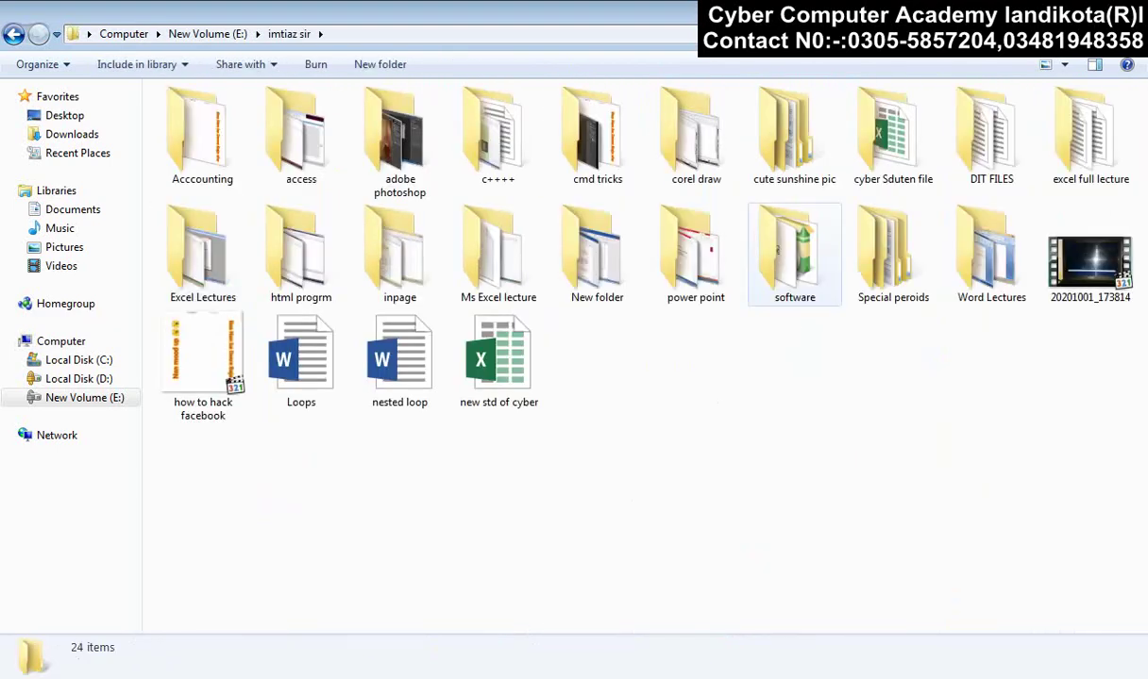
pyautogui.doubleClick(793, 250)
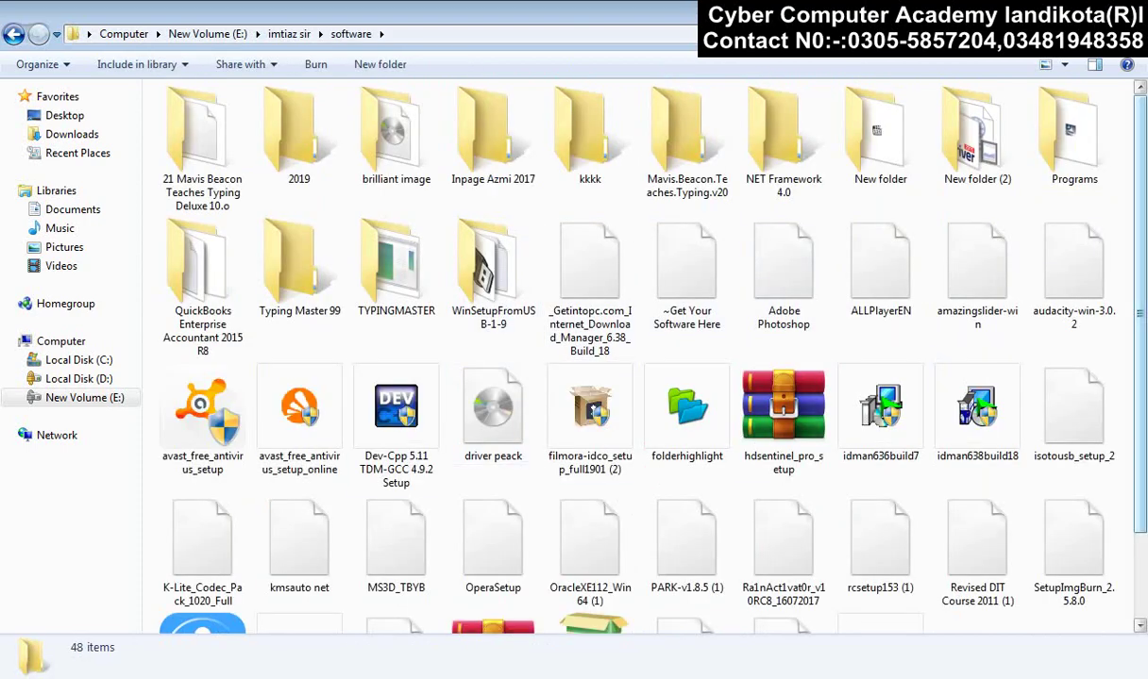
pyautogui.scroll(-2, 492, 316)
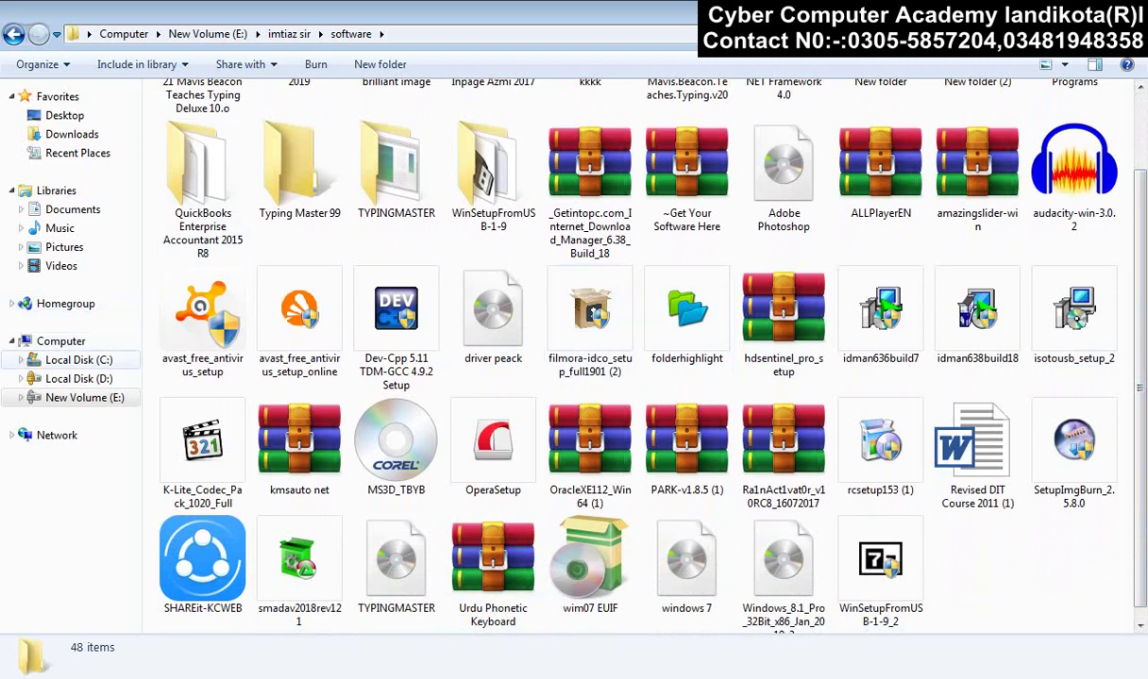
# - View the computer's system properties, then select the Filmora setup file
pyautogui.rightClick(70, 344)
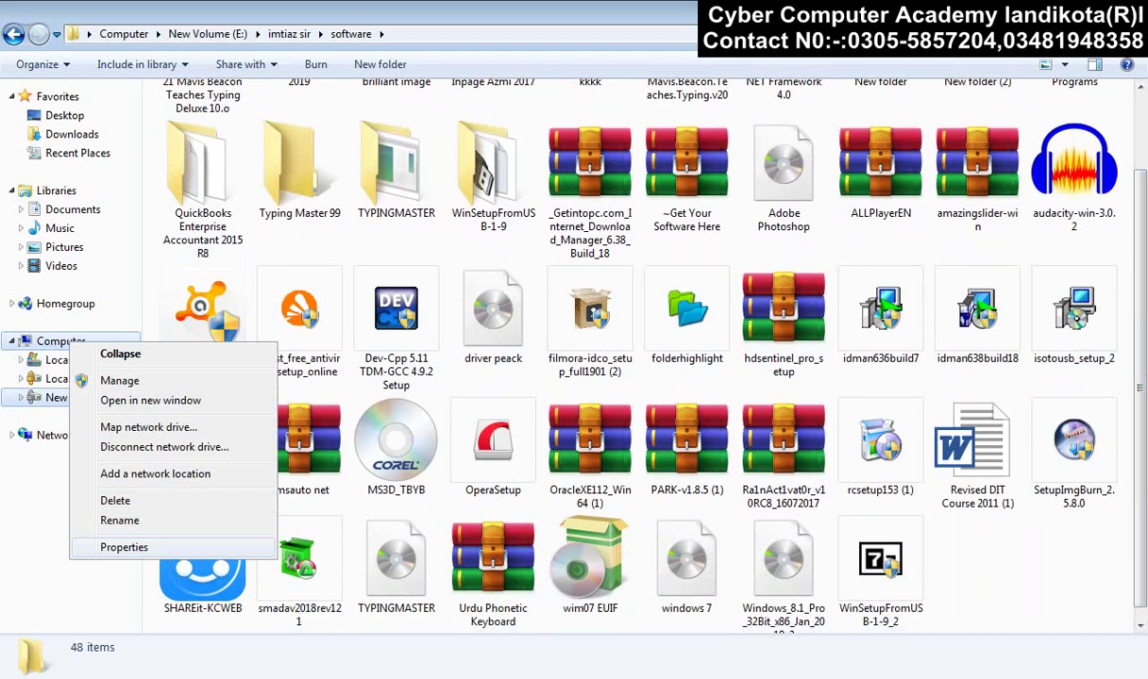
pyautogui.click(123, 548)
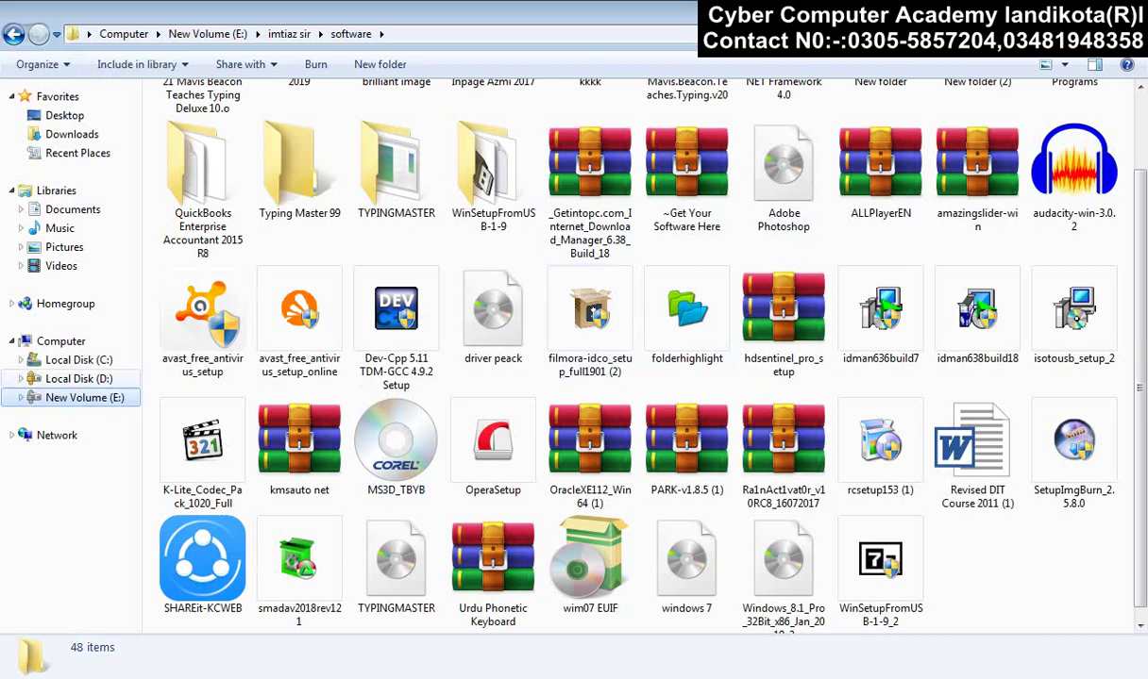
pyautogui.rightClick(59, 341)
pyautogui.click(114, 549)
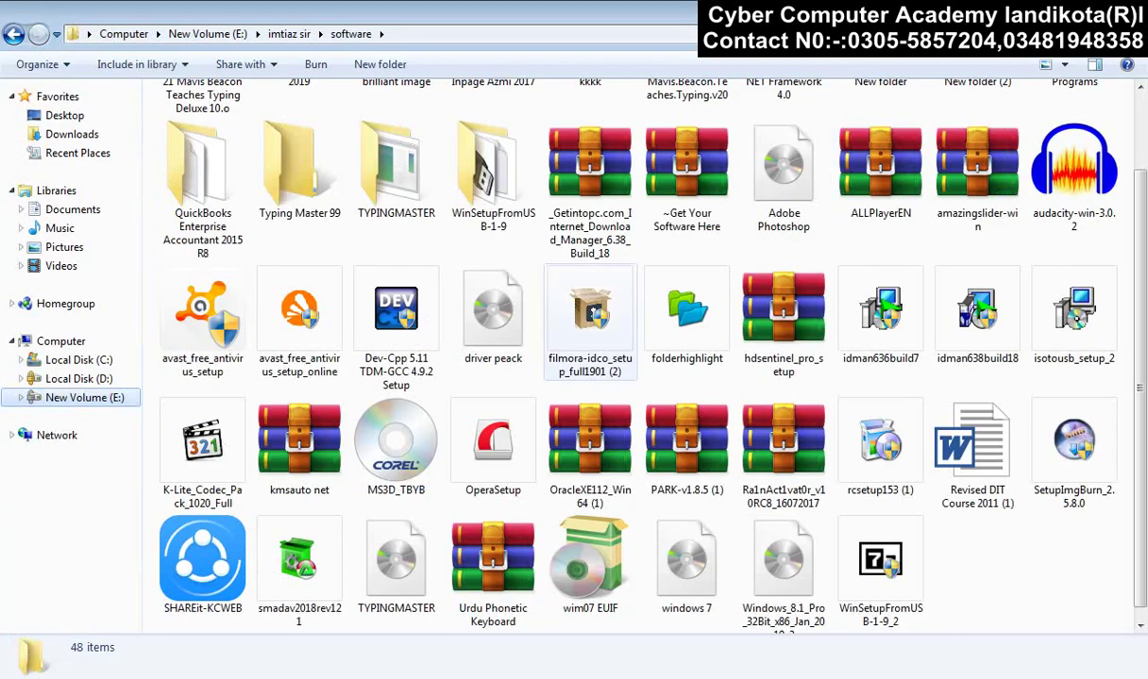
pyautogui.click(590, 317)
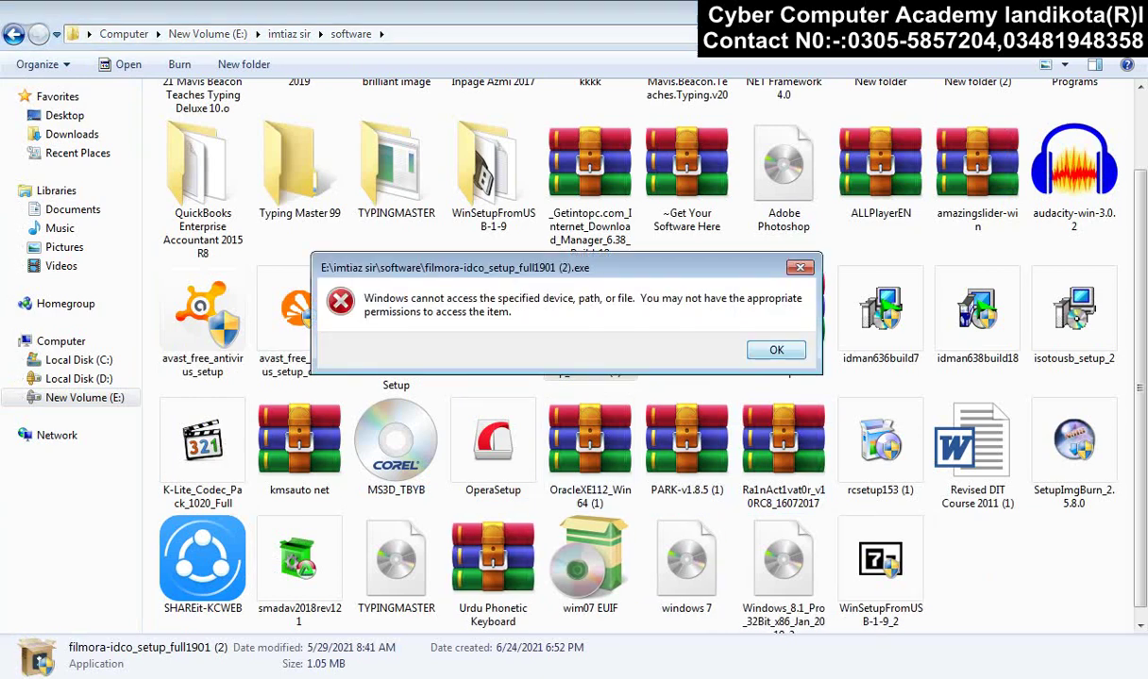
# - Dismiss the access error and close the AVG quarantine notice
pyautogui.press('Return')
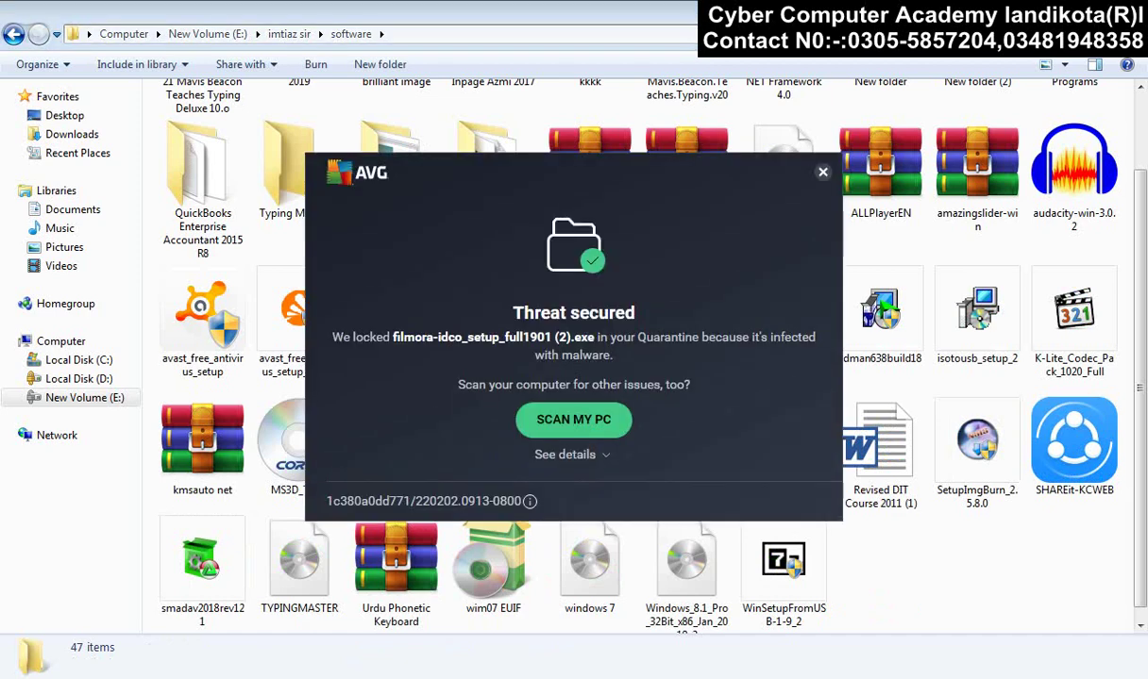
pyautogui.click(822, 172)
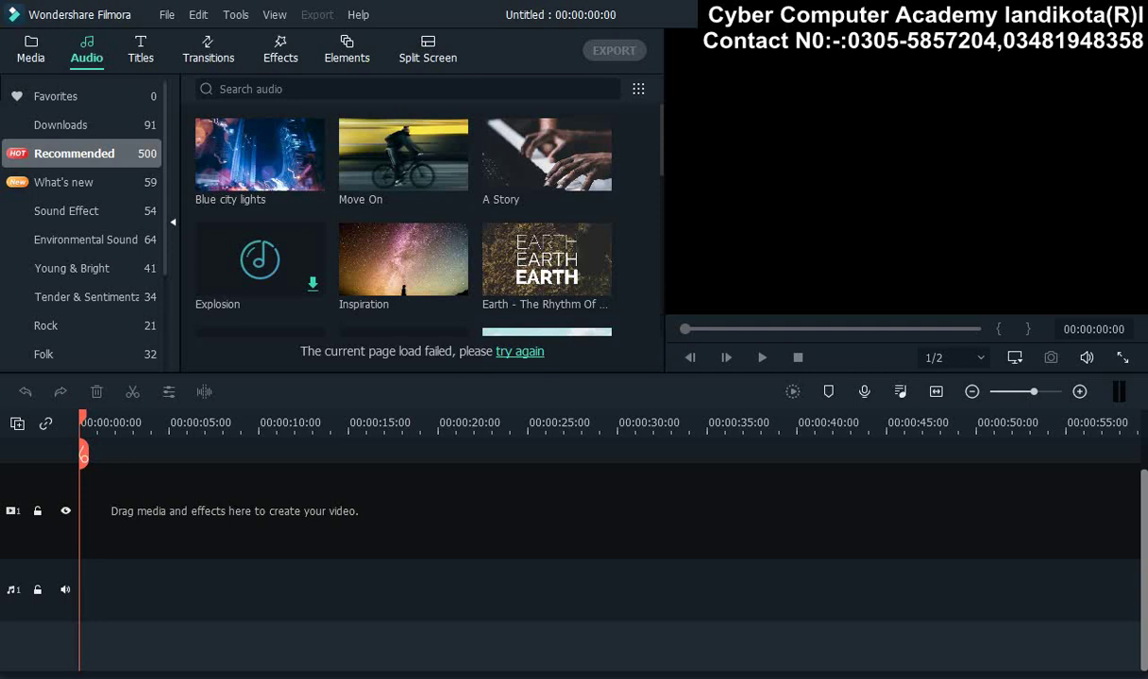
# - Switch to the media library and open the Sample Video collection
pyautogui.click(30, 49)
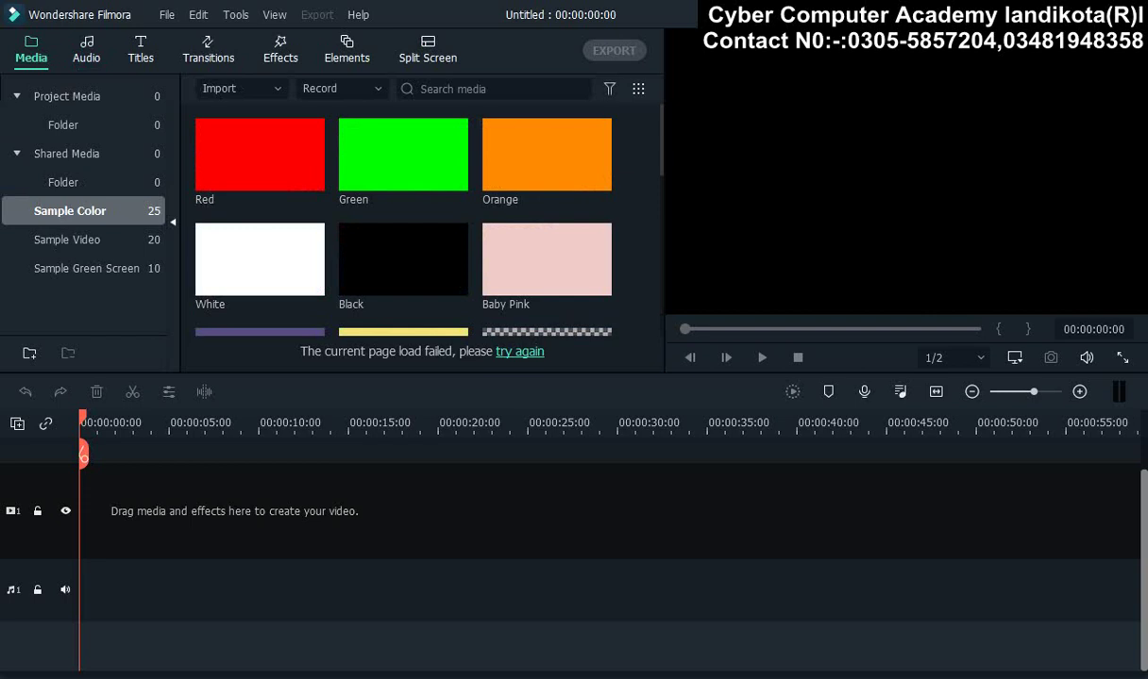
pyautogui.doubleClick(66, 152)
pyautogui.click(66, 125)
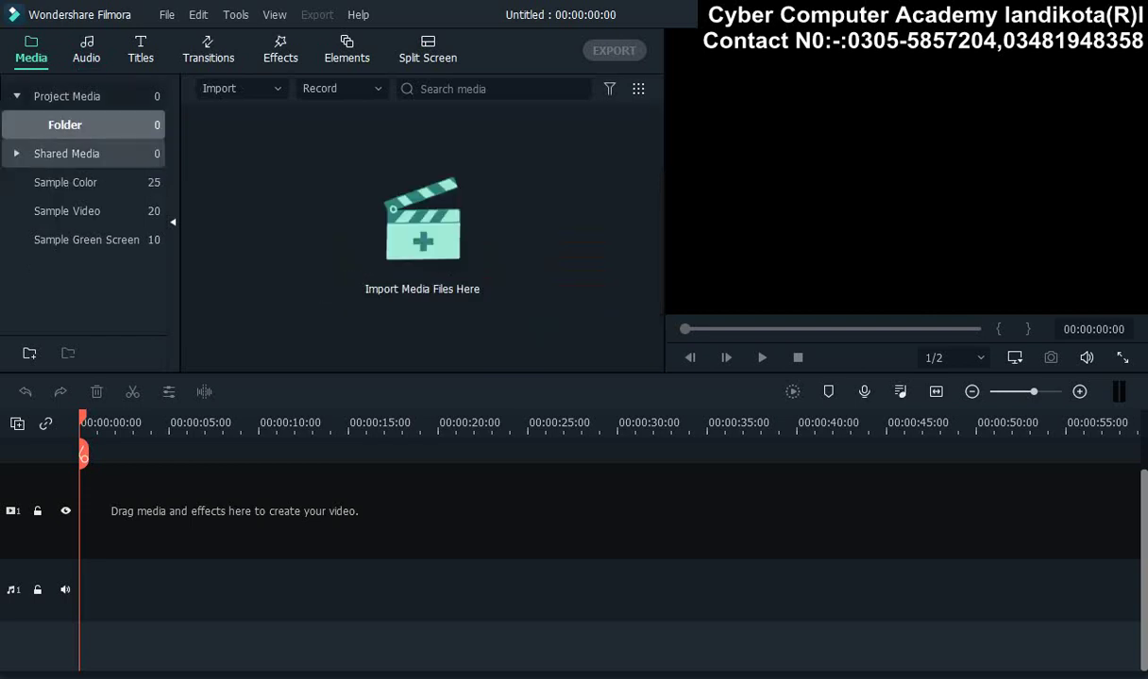
pyautogui.click(70, 183)
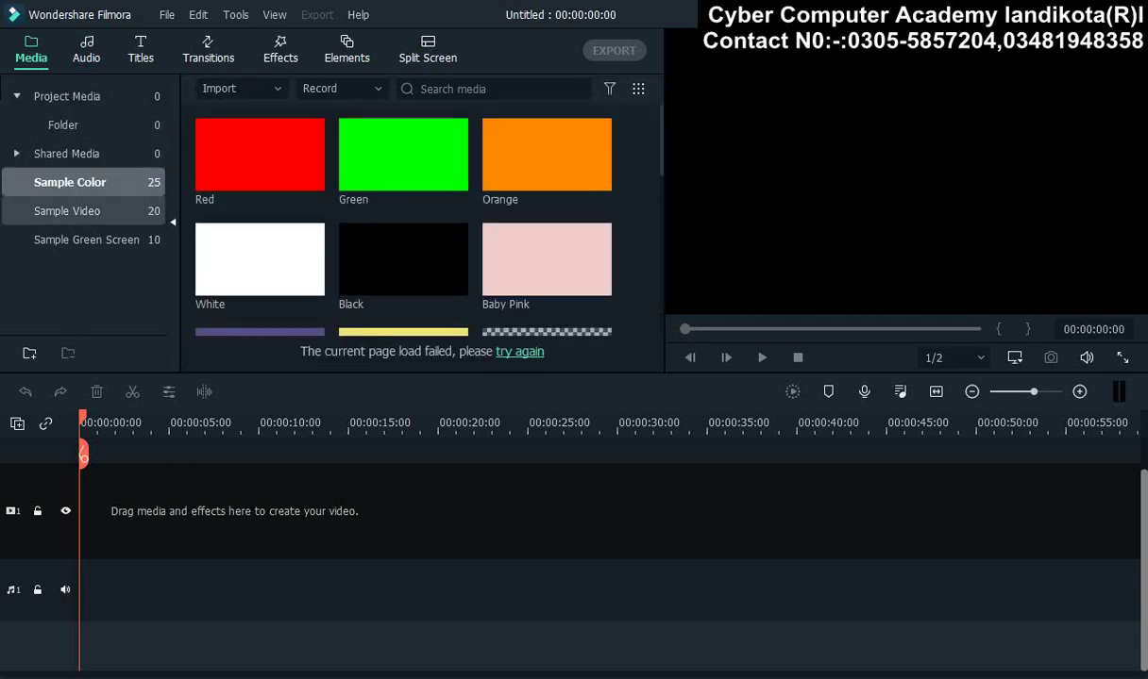
pyautogui.click(67, 210)
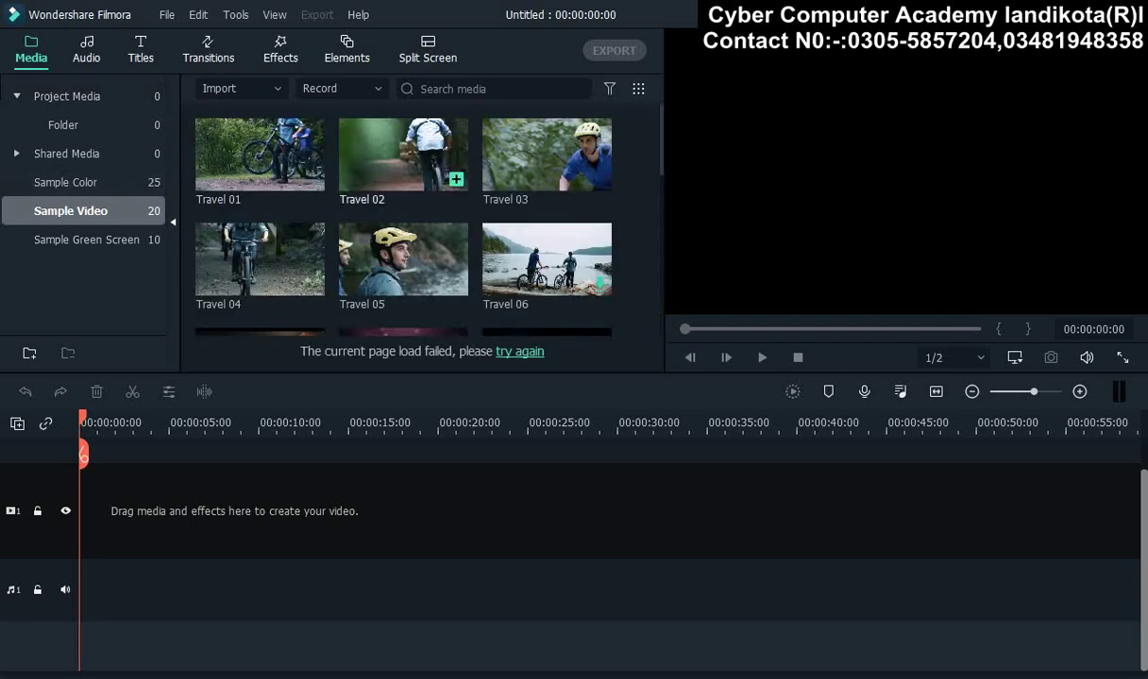
# - Preview the Travel 01–05 sample clips, then show the Sample Green Screen collection
pyautogui.click(259, 154)
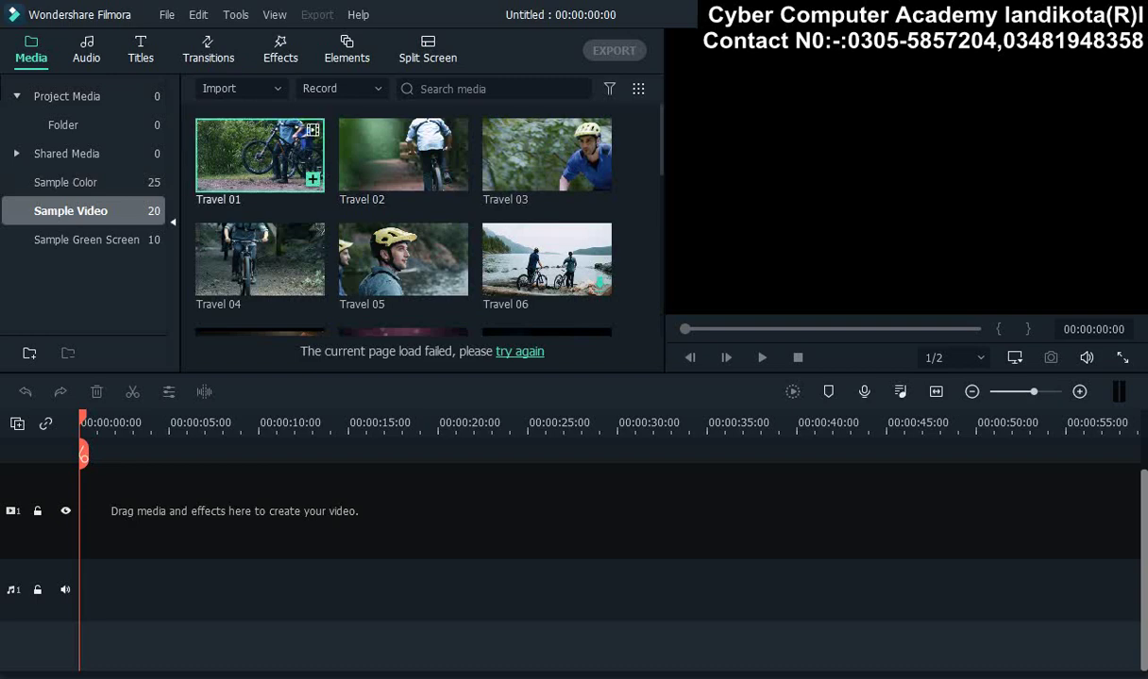
pyautogui.press('space')
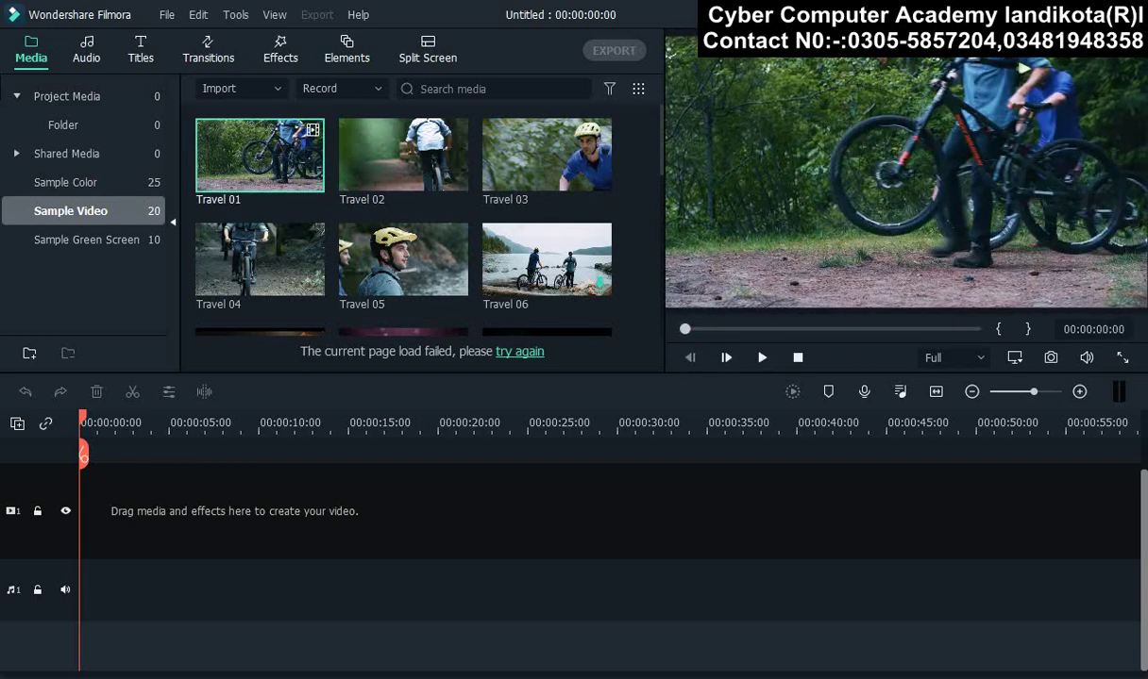
pyautogui.click(403, 155)
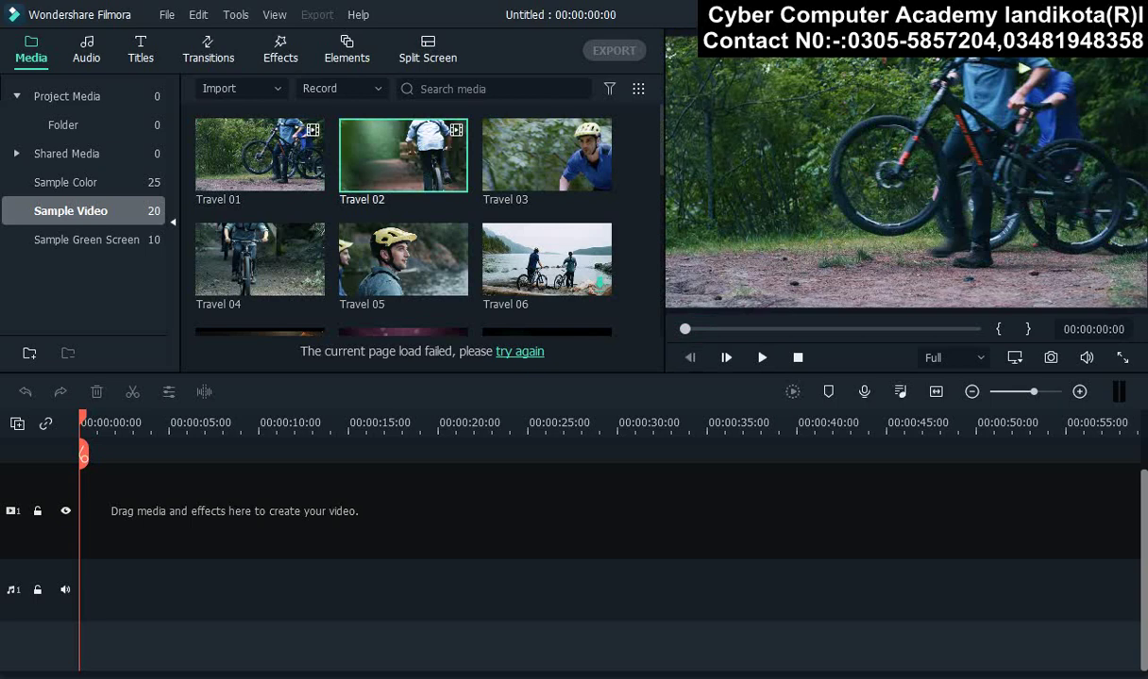
pyautogui.press('space')
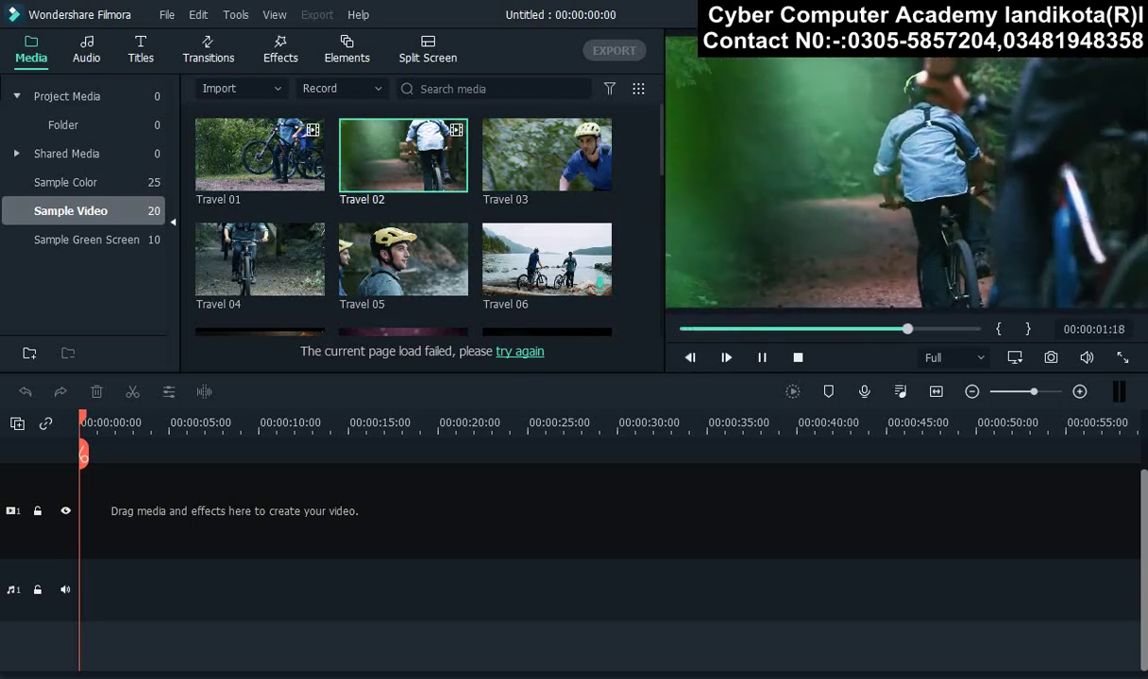
pyautogui.click(557, 160)
pyautogui.press('space')
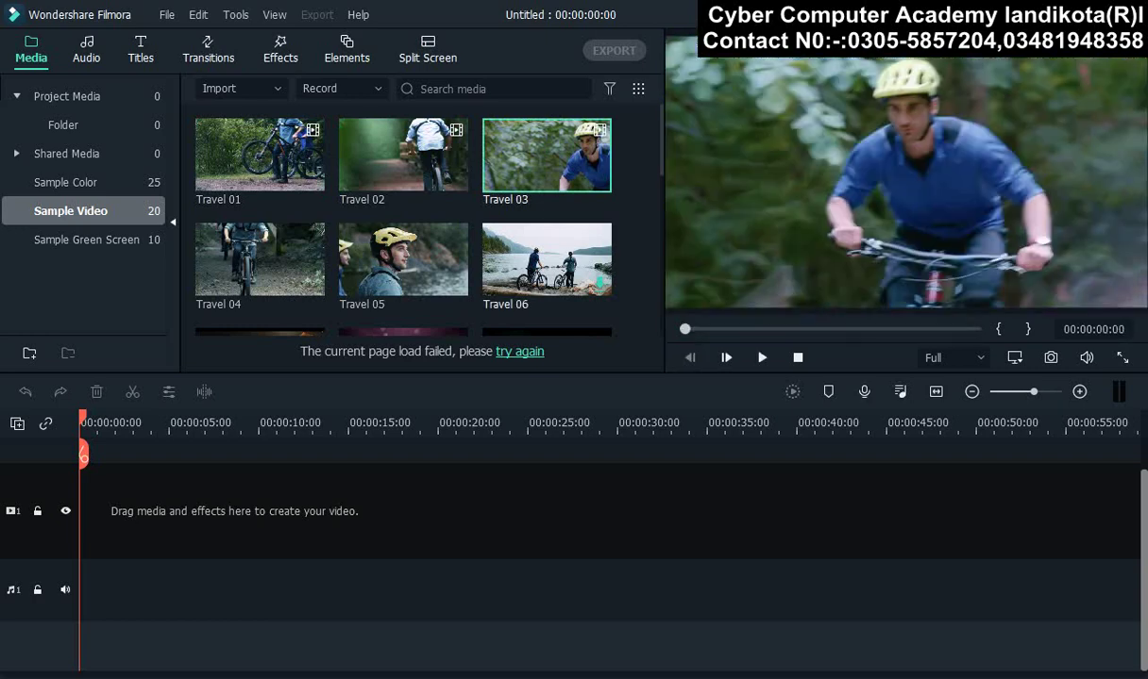
pyautogui.click(546, 260)
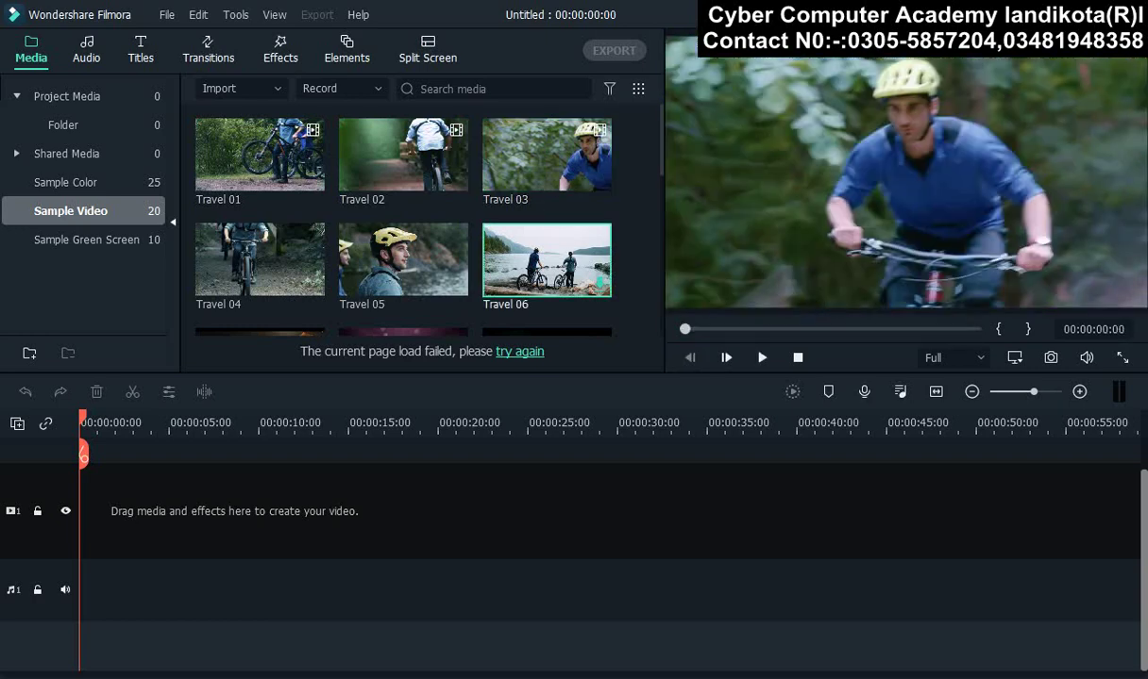
pyautogui.click(403, 259)
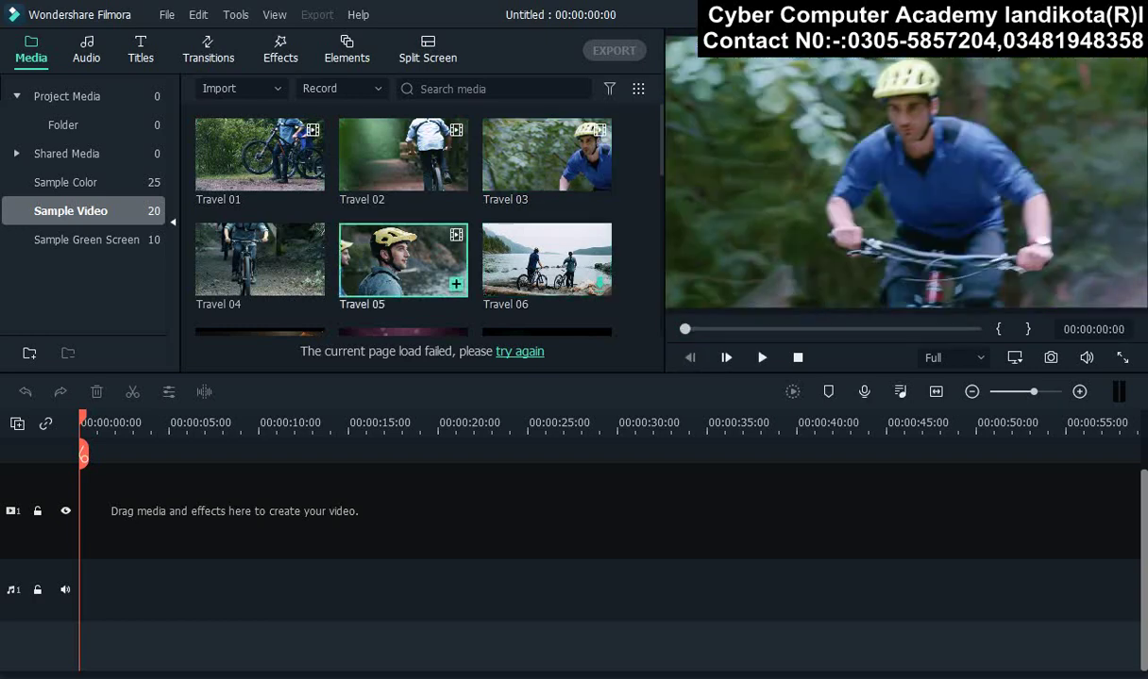
pyautogui.press('space')
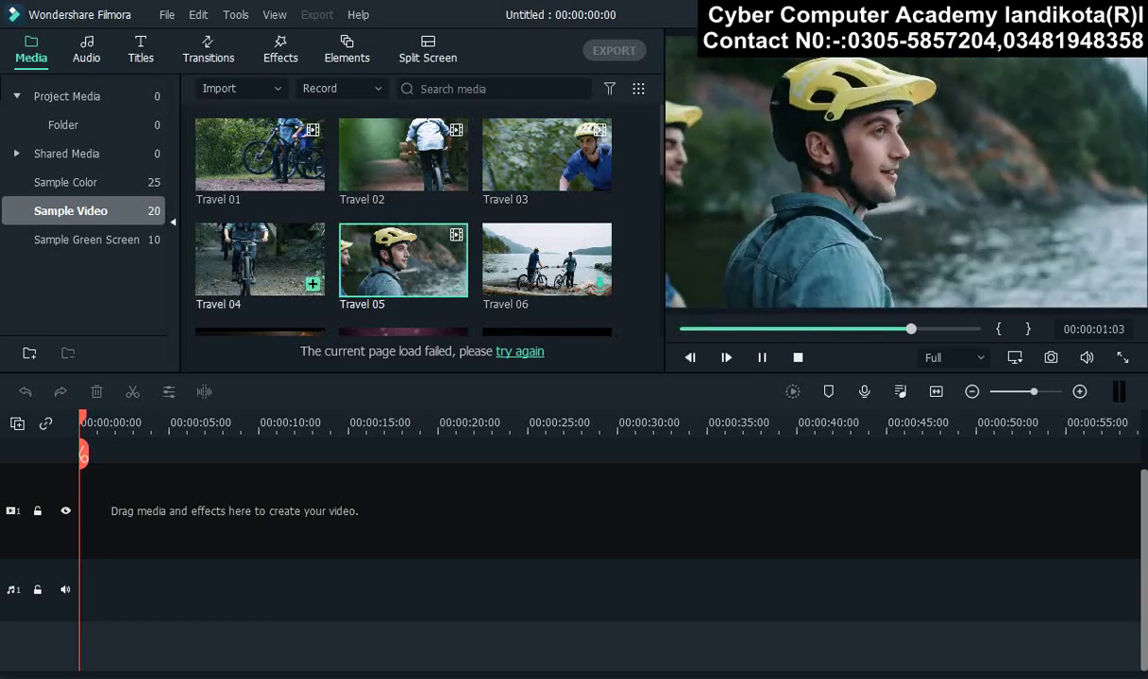
pyautogui.click(260, 259)
pyautogui.press('space')
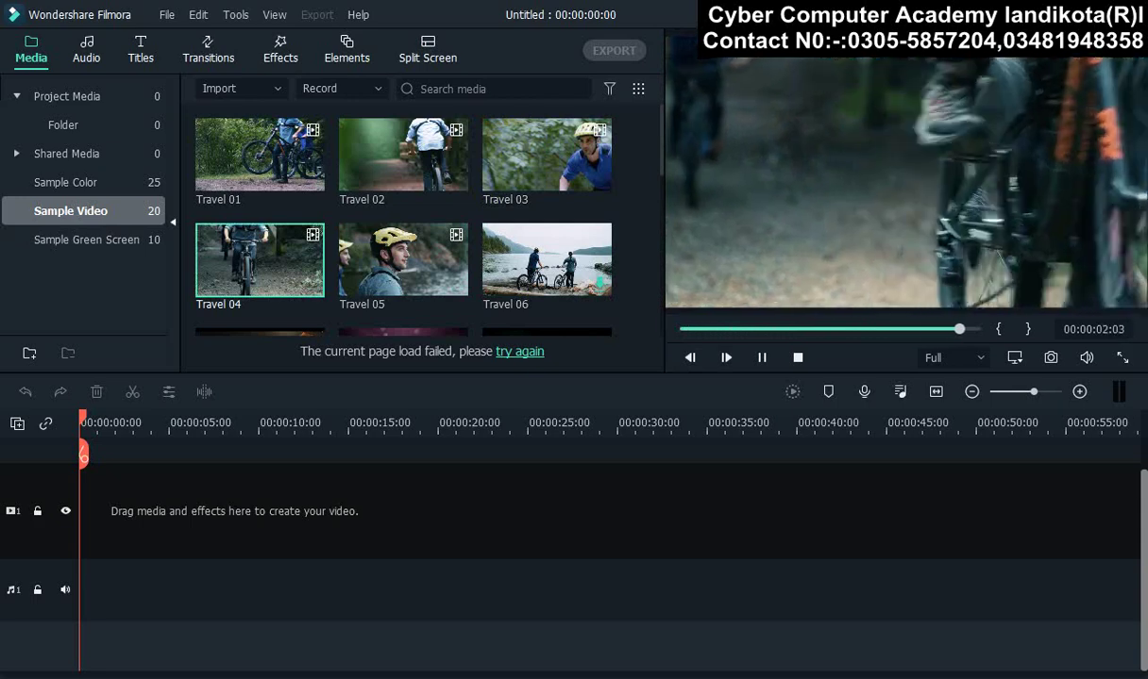
pyautogui.click(87, 240)
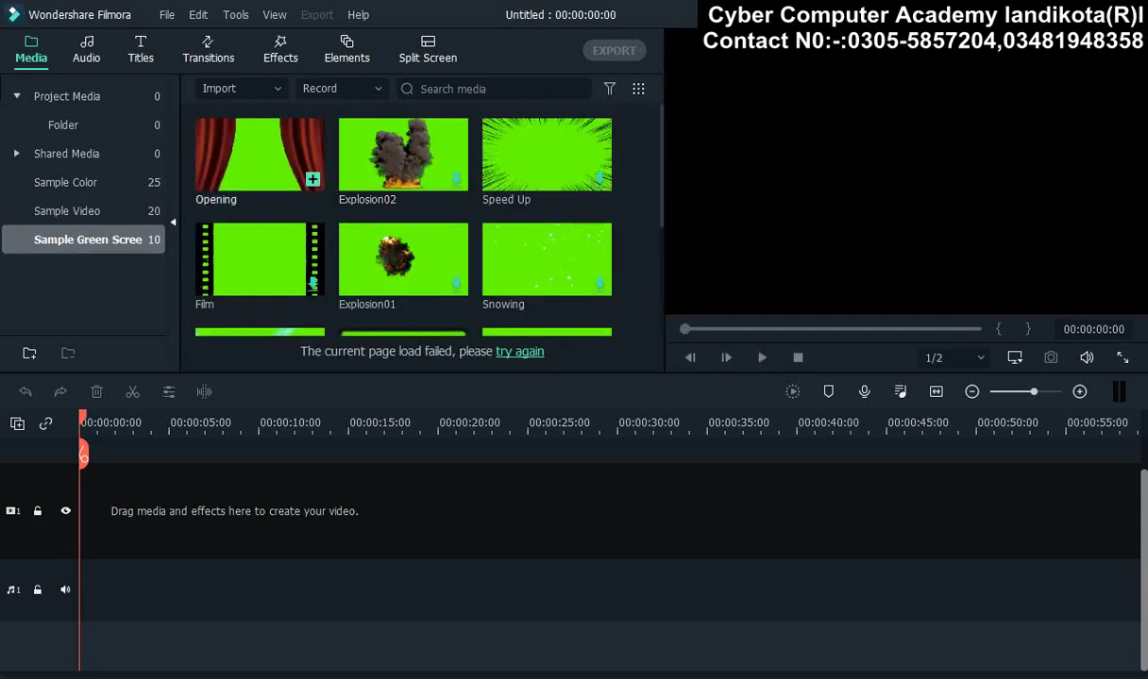
# - Play the Opening curtain clip, check Explosion02, Speed Up and Explosion01, then return to Project Media
pyautogui.doubleClick(259, 154)
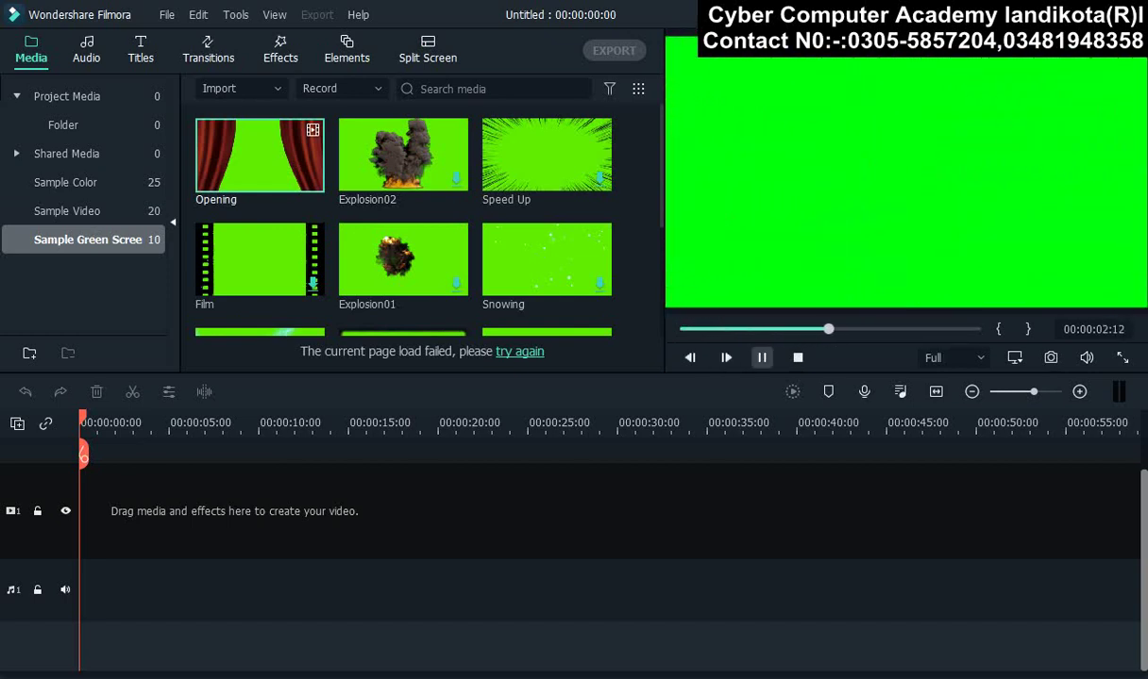
pyautogui.click(403, 153)
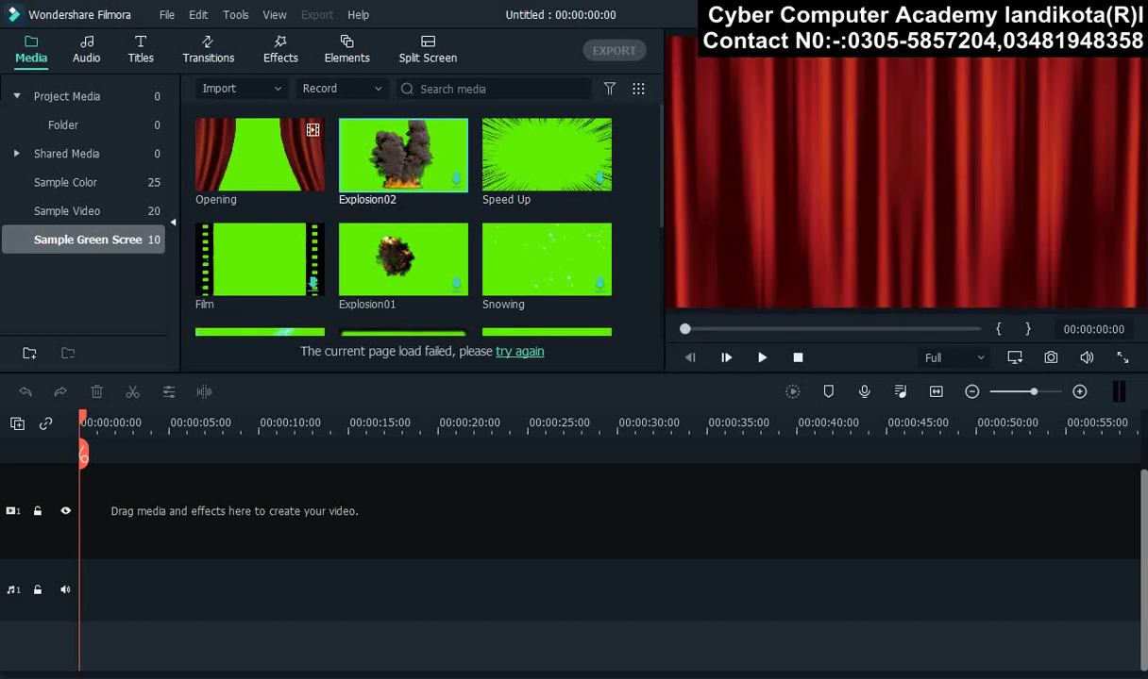
pyautogui.click(546, 154)
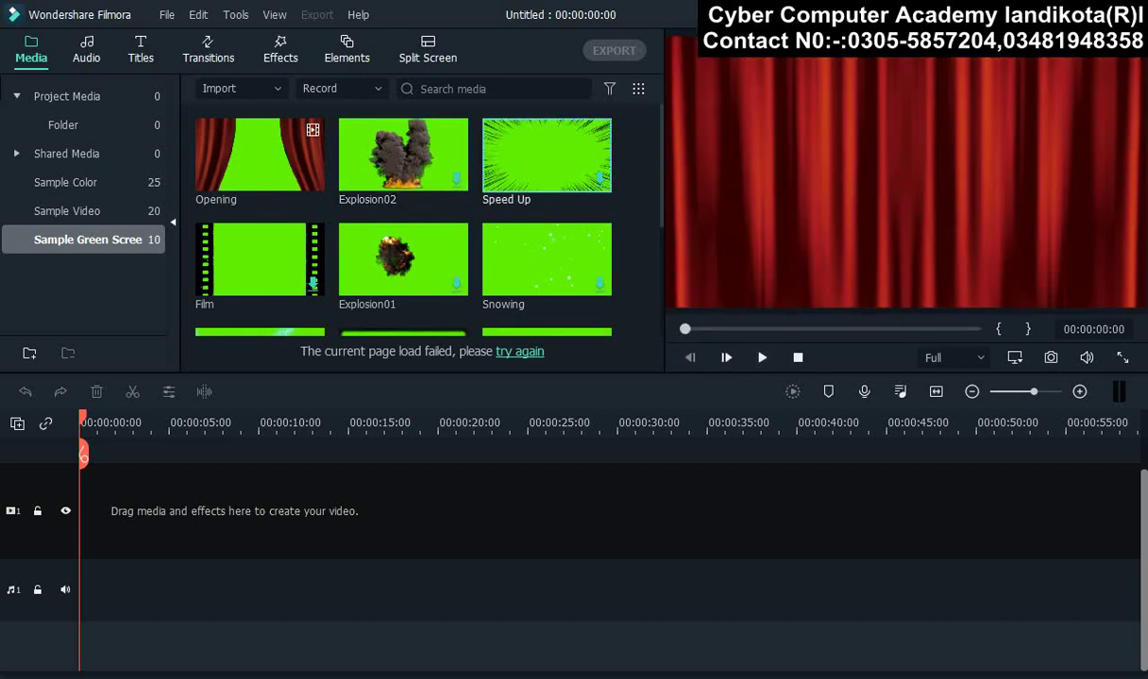
pyautogui.click(403, 260)
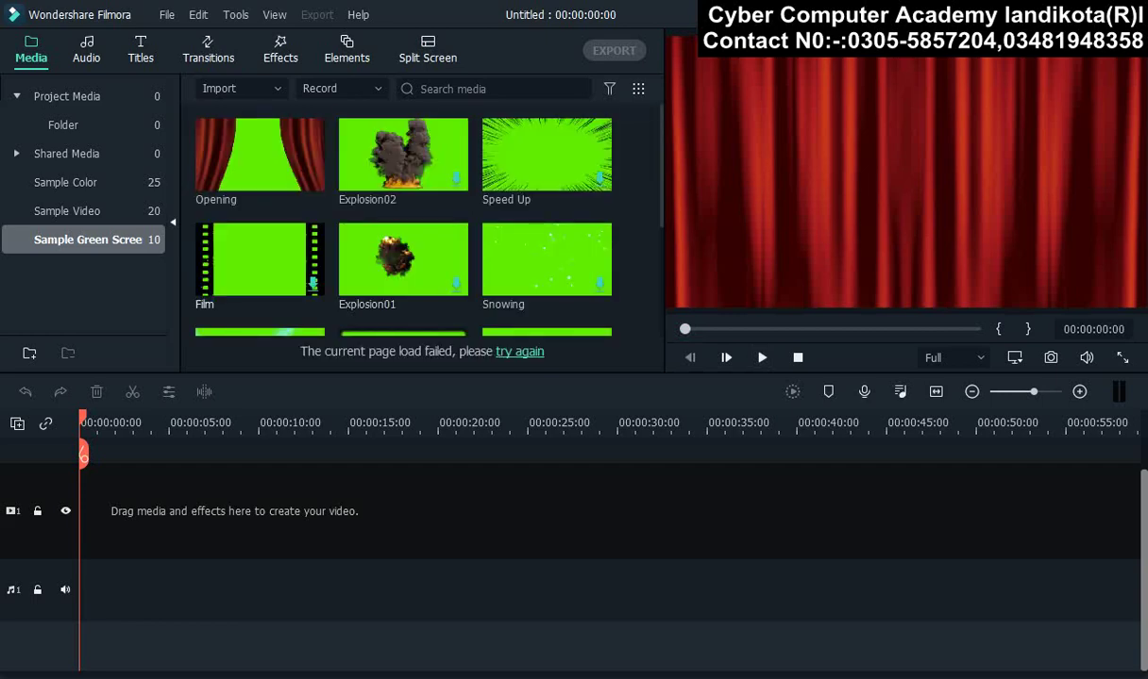
pyautogui.click(259, 154)
pyautogui.press('space')
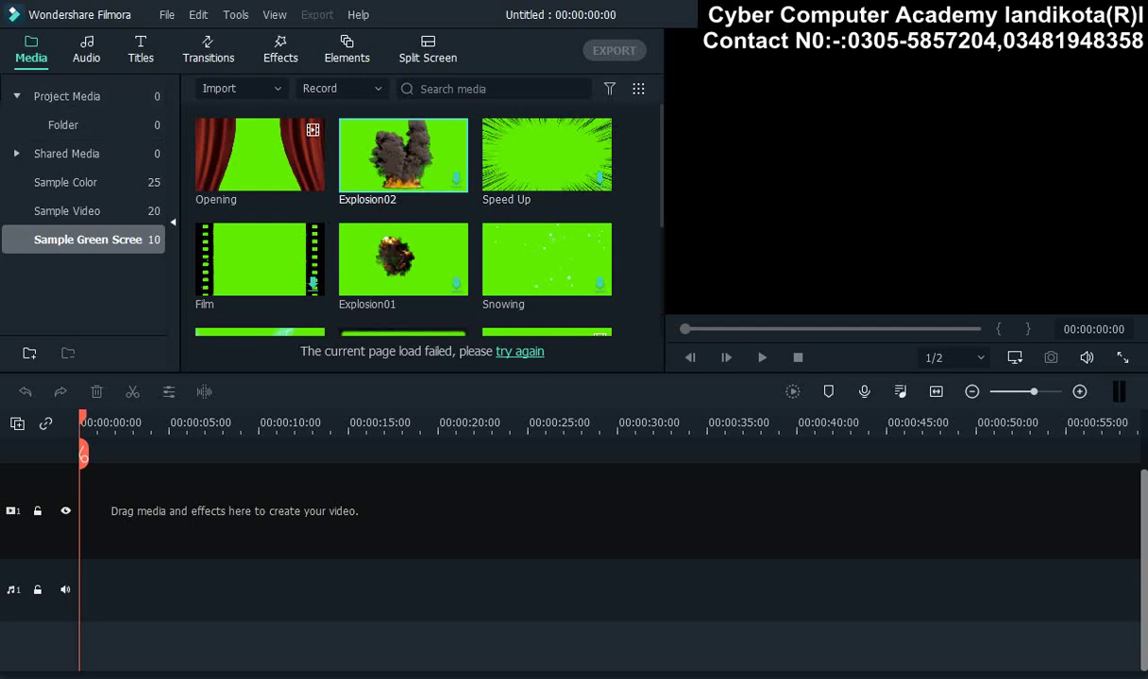
pyautogui.click(66, 96)
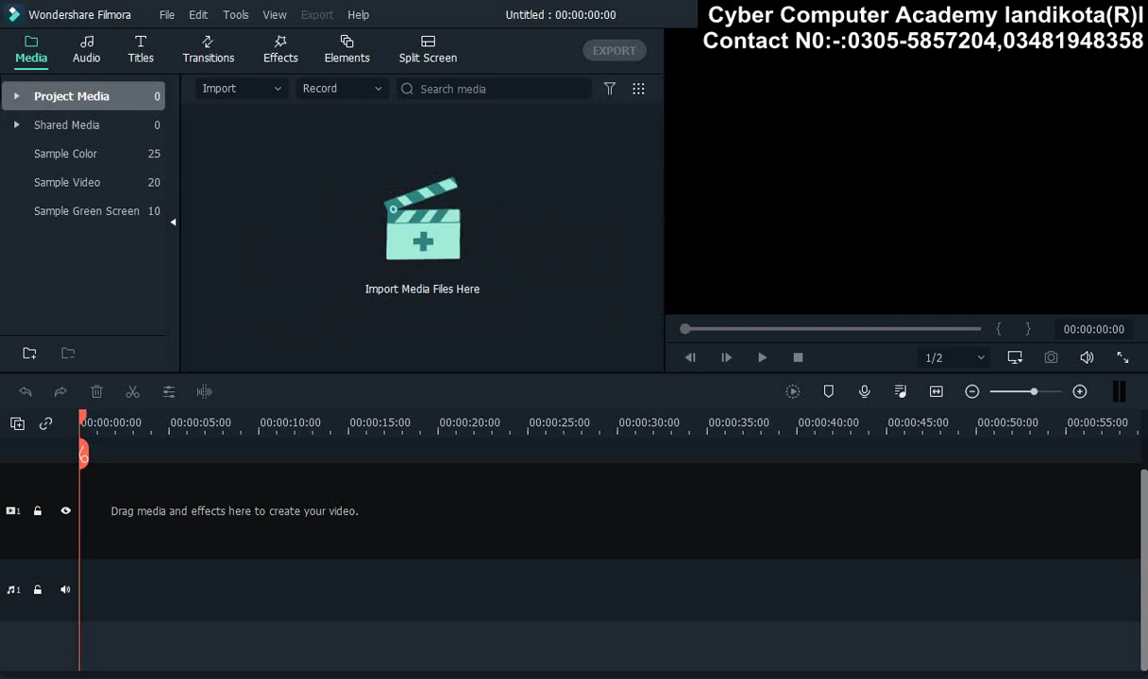
pyautogui.hotkey('ctrl', 'i')
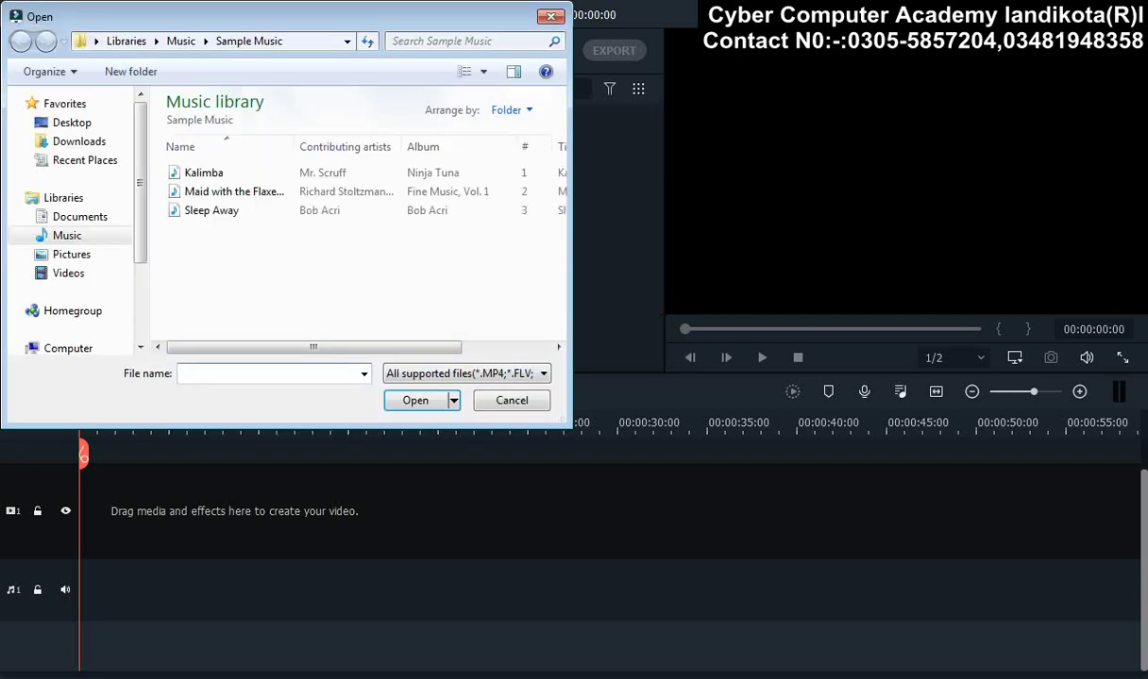
pyautogui.doubleClick(203, 173)
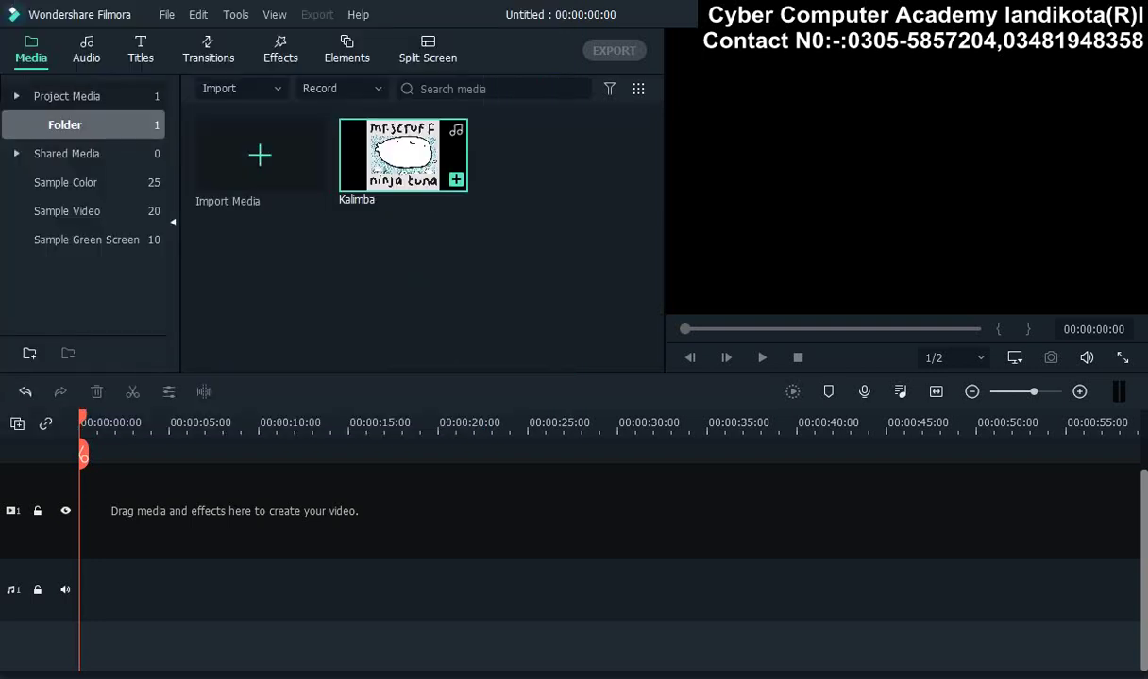
pyautogui.doubleClick(429, 168)
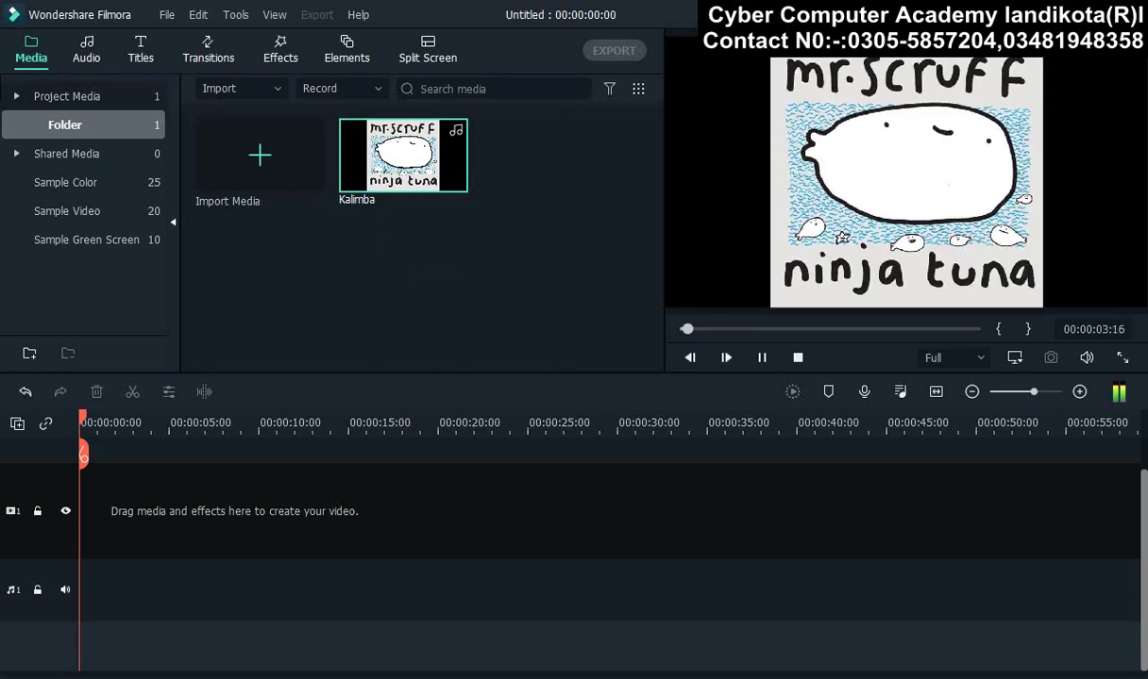
pyautogui.click(896, 329)
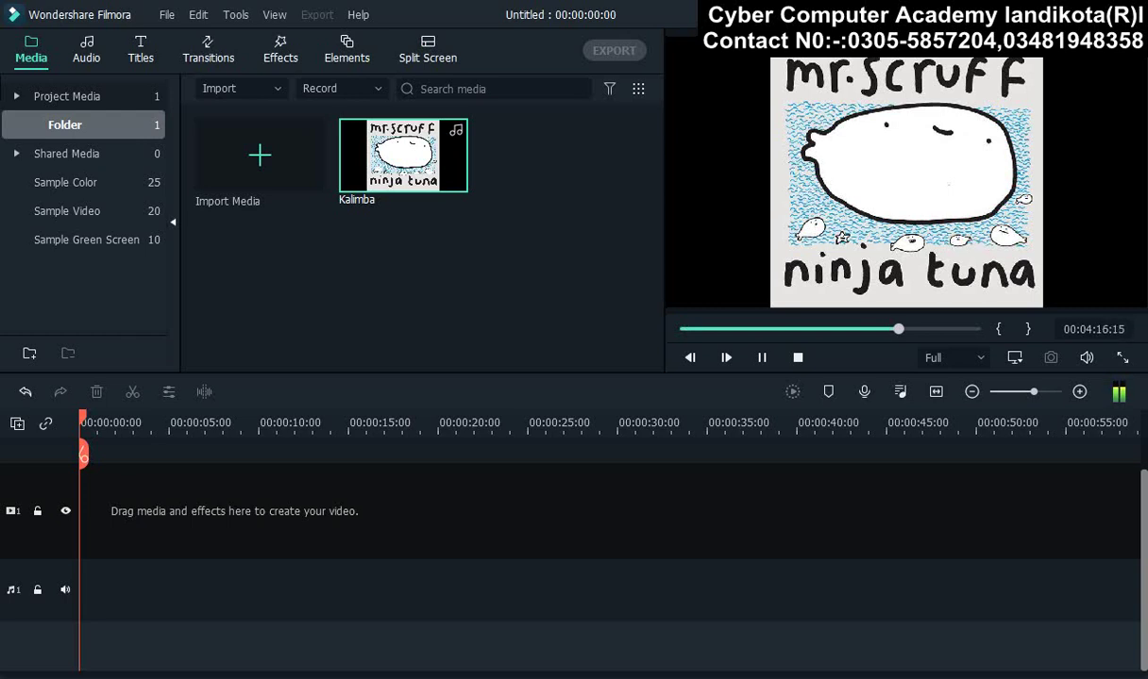
pyautogui.moveTo(434, 170)
pyautogui.hotkey('ctrl', '/')
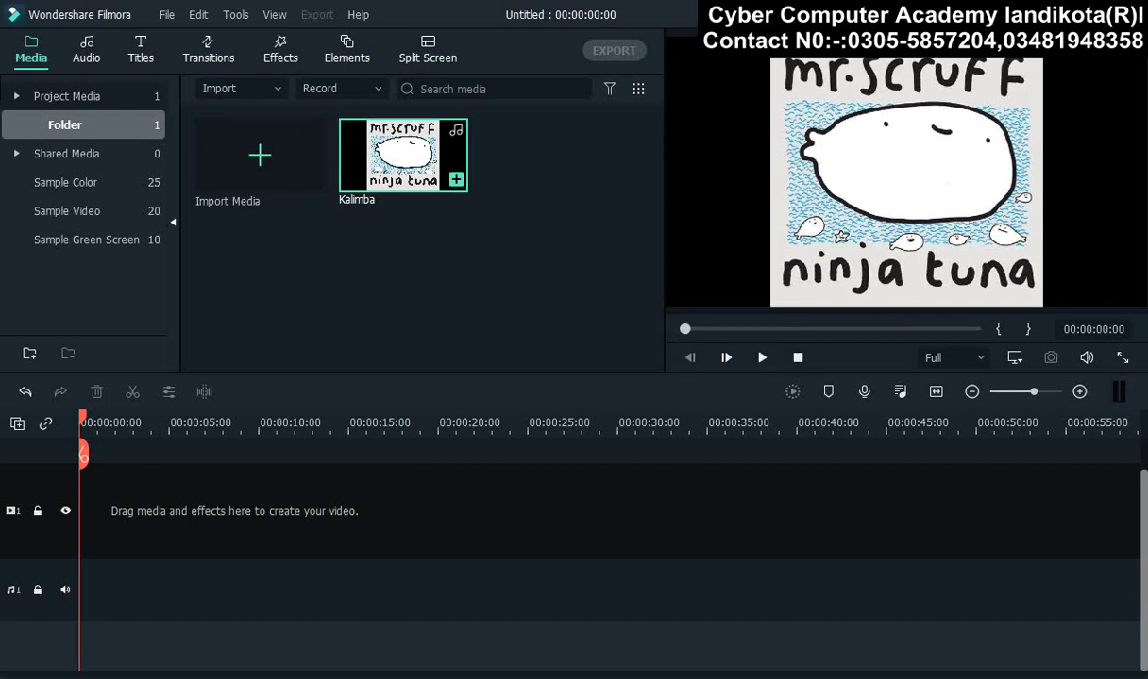
pyautogui.press('space')
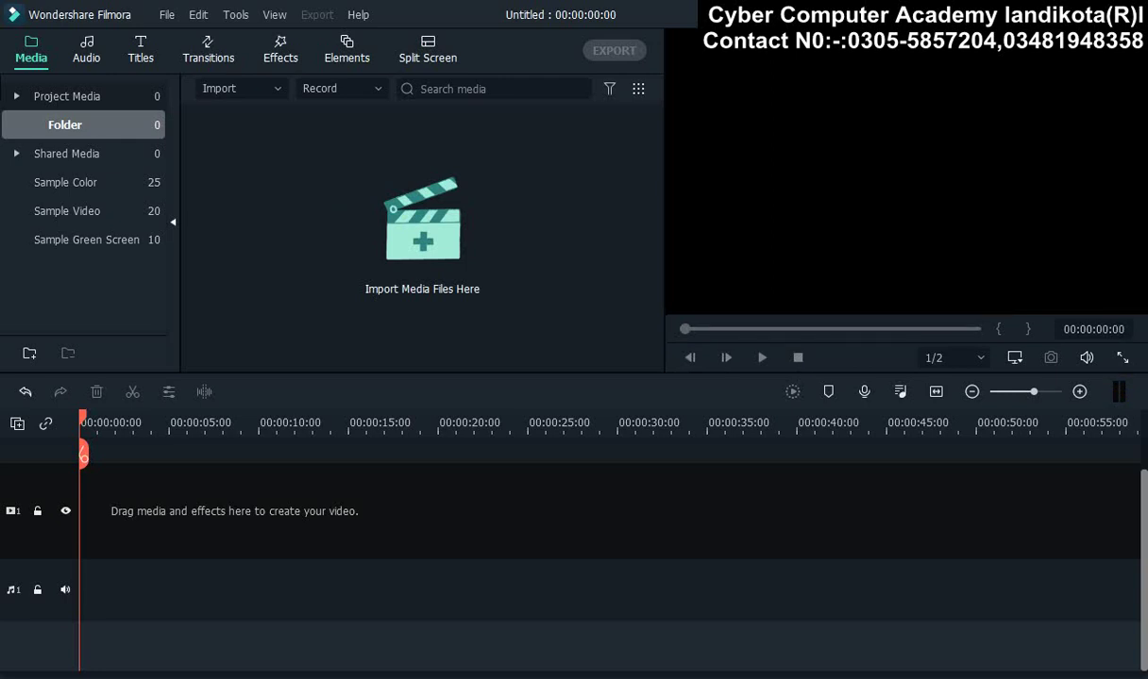
# - Import all eight photos from the Sample Pictures folder with Ctrl+I
pyautogui.hotkey('ctrl', 'i')
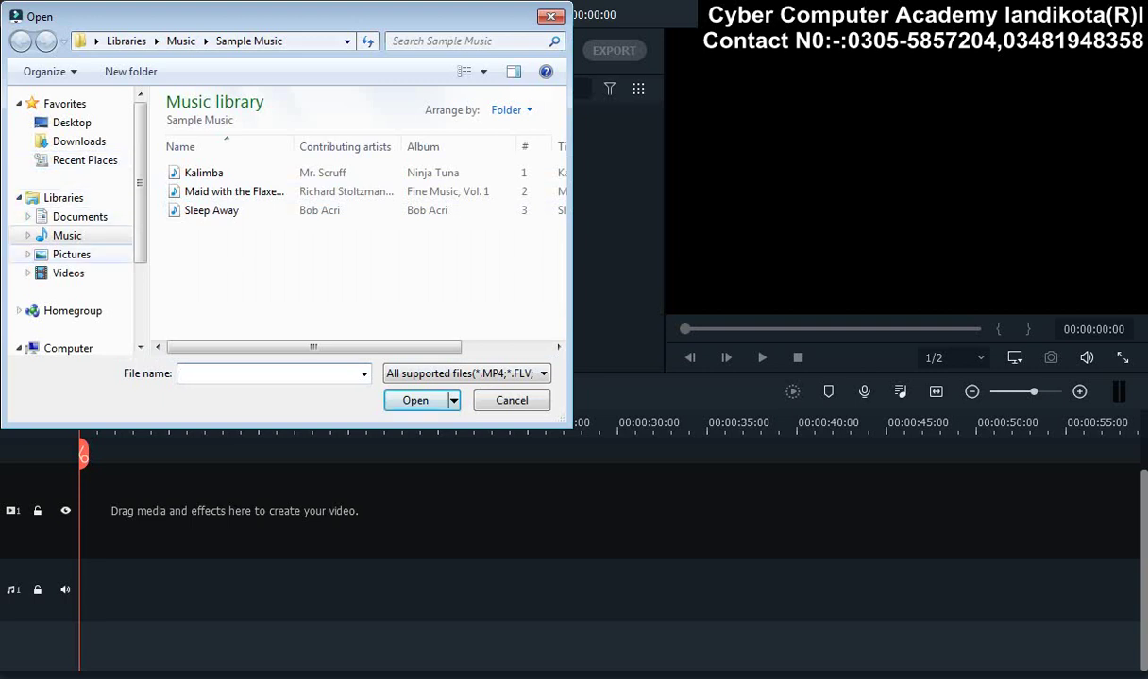
pyautogui.click(72, 254)
pyautogui.doubleClick(308, 180)
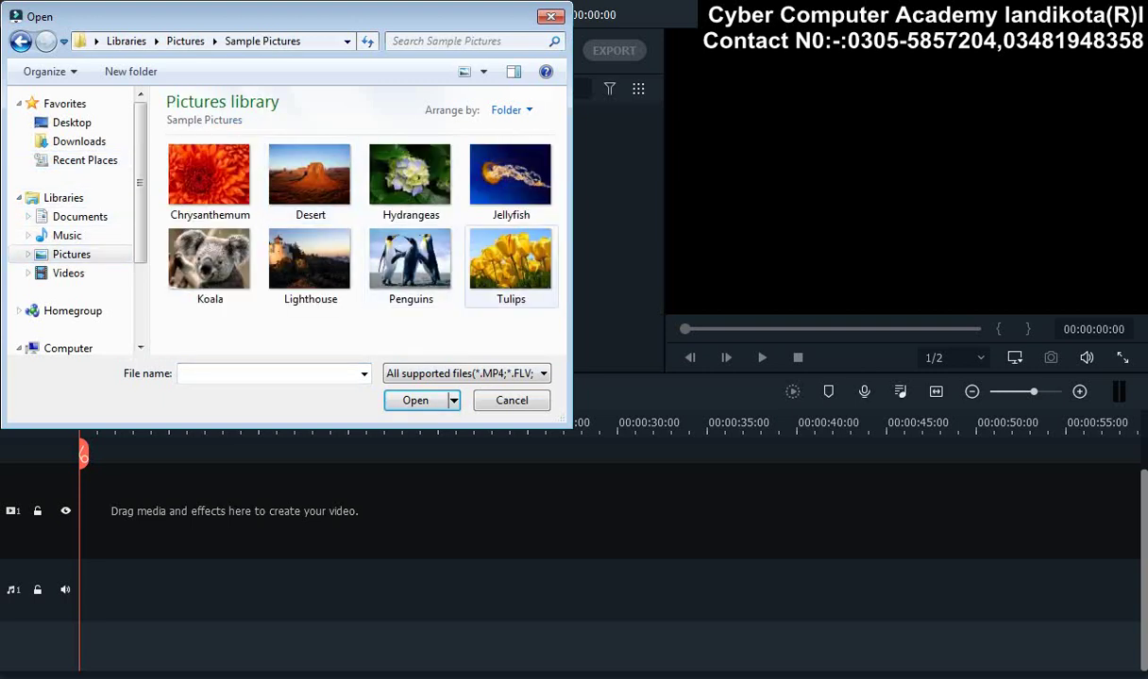
pyautogui.moveTo(538, 314); pyautogui.dragTo(156, 137)
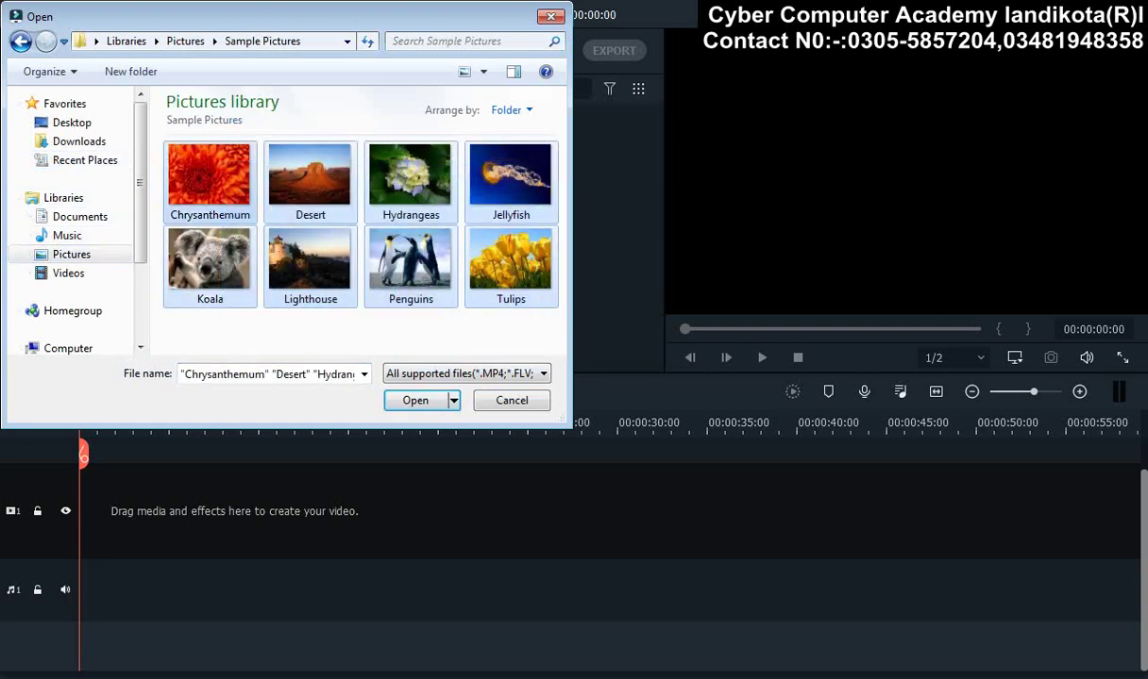
pyautogui.click(416, 400)
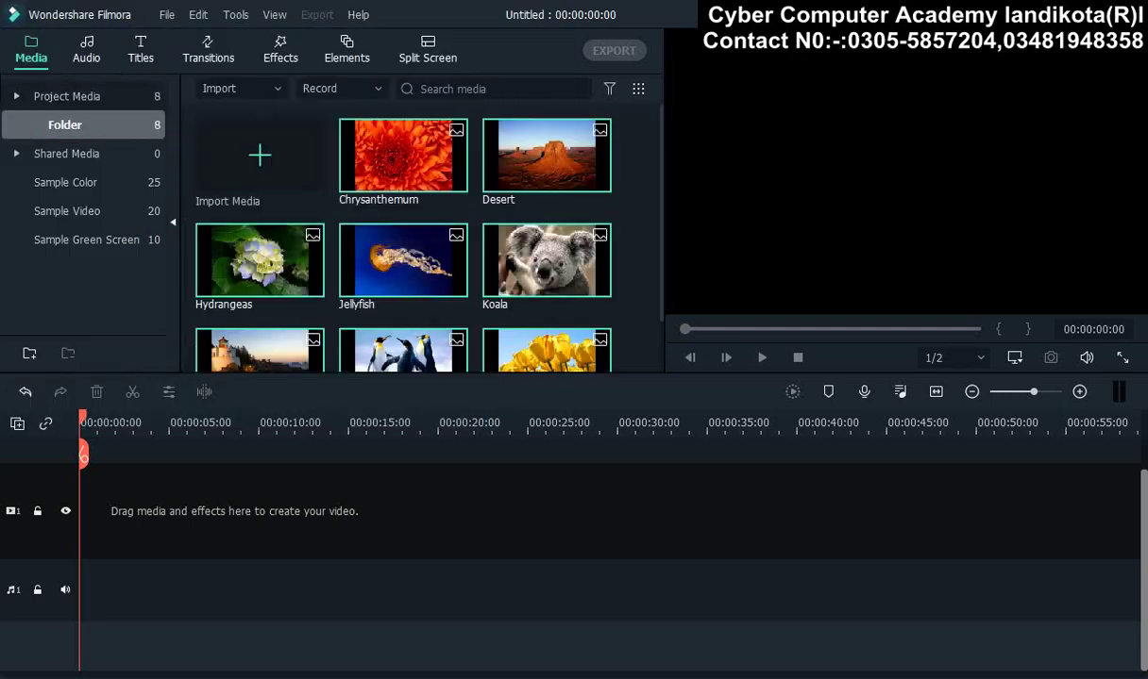
# - Preview each imported photo, from Chrysanthemum to Lighthouse, then select all and delete them
pyautogui.moveTo(434, 270)
pyautogui.doubleClick(403, 155)
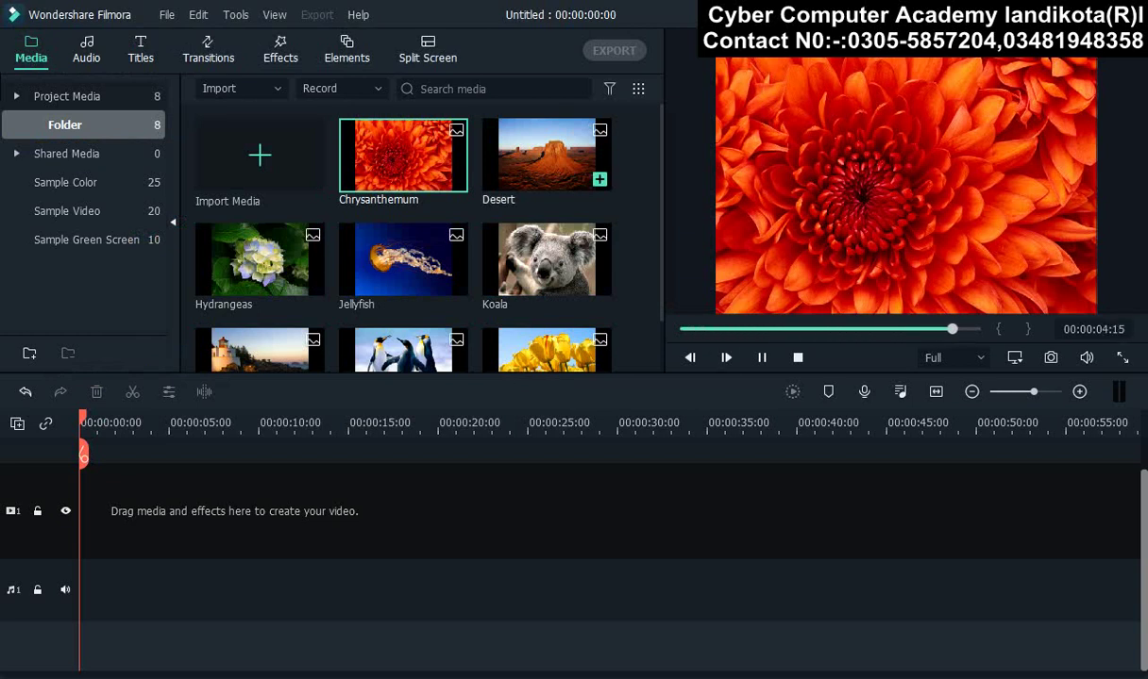
pyautogui.doubleClick(566, 166)
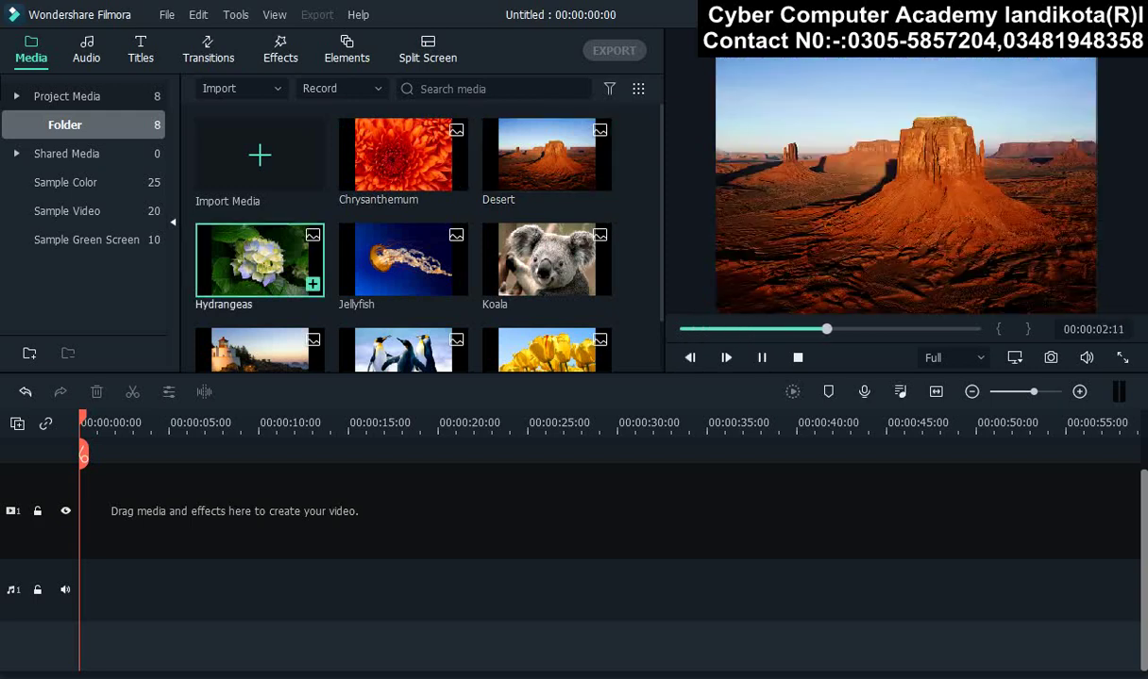
pyautogui.doubleClick(259, 260)
pyautogui.doubleClick(403, 259)
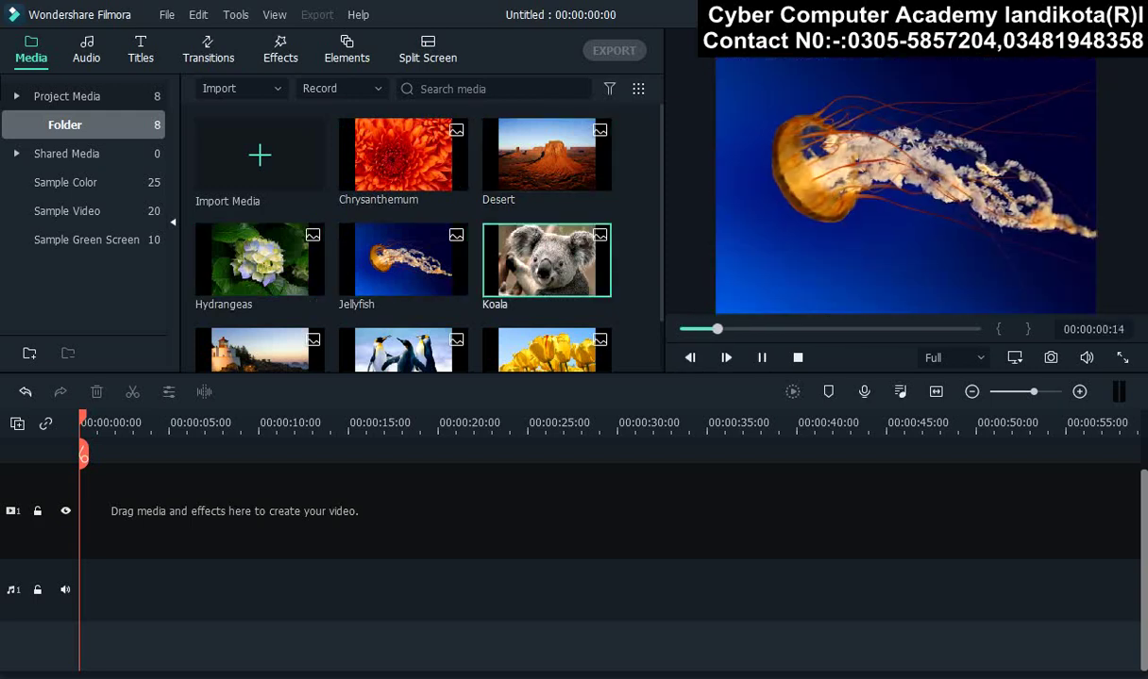
pyautogui.doubleClick(546, 260)
pyautogui.doubleClick(547, 349)
pyautogui.doubleClick(403, 350)
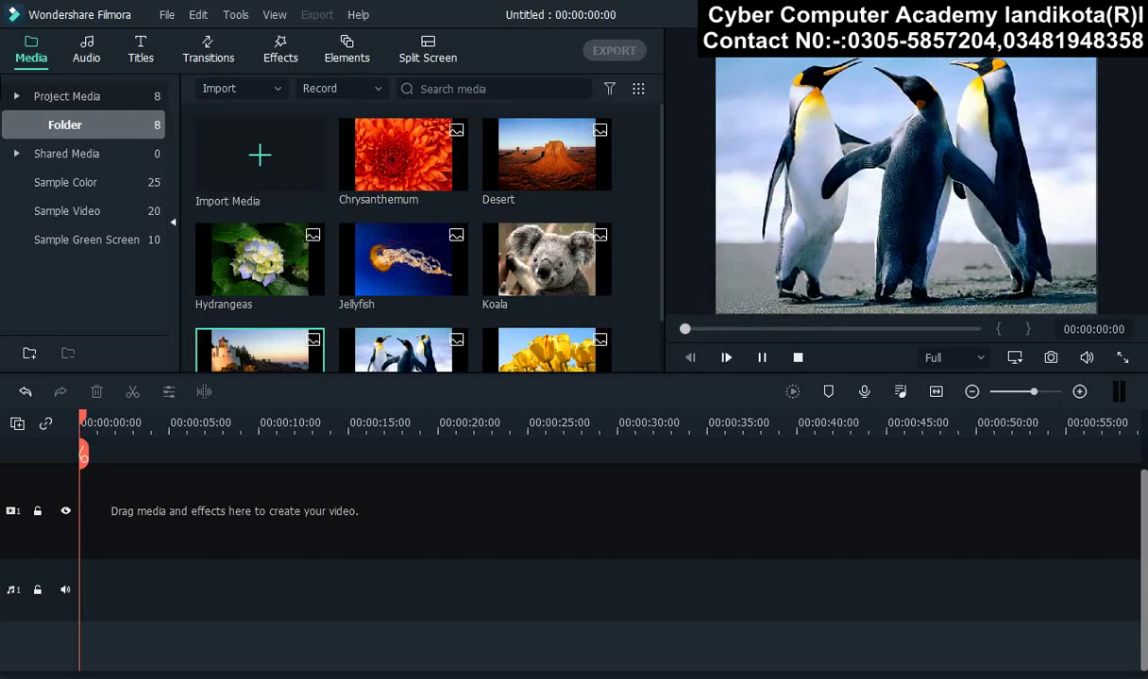
pyautogui.doubleClick(260, 349)
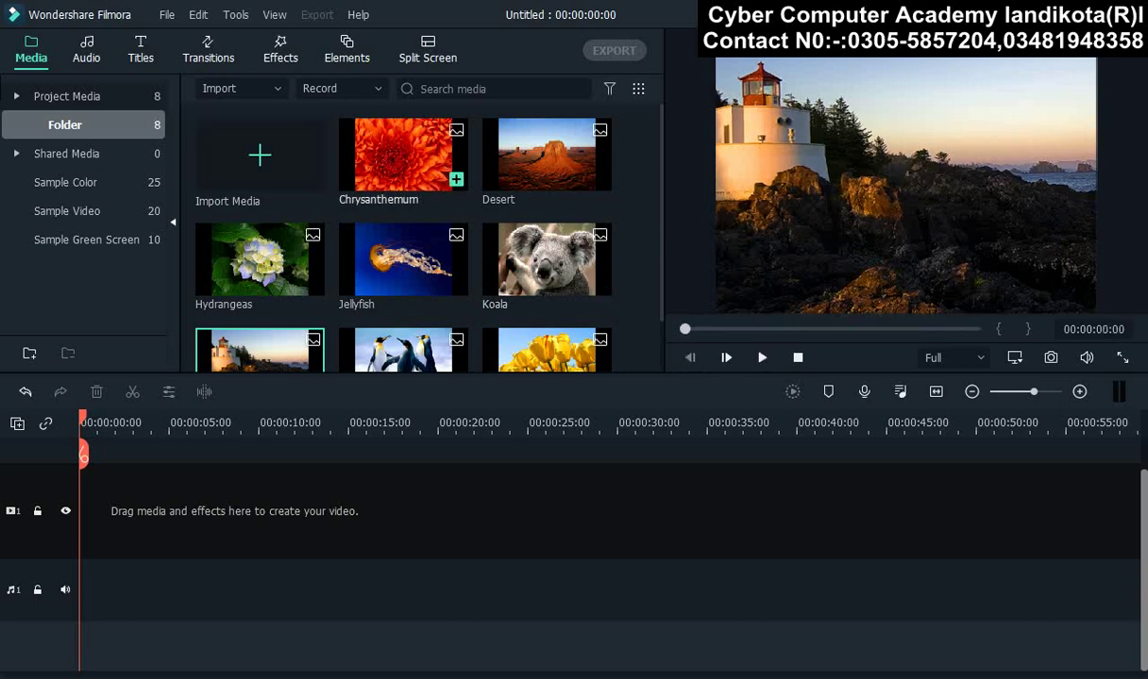
pyautogui.doubleClick(403, 154)
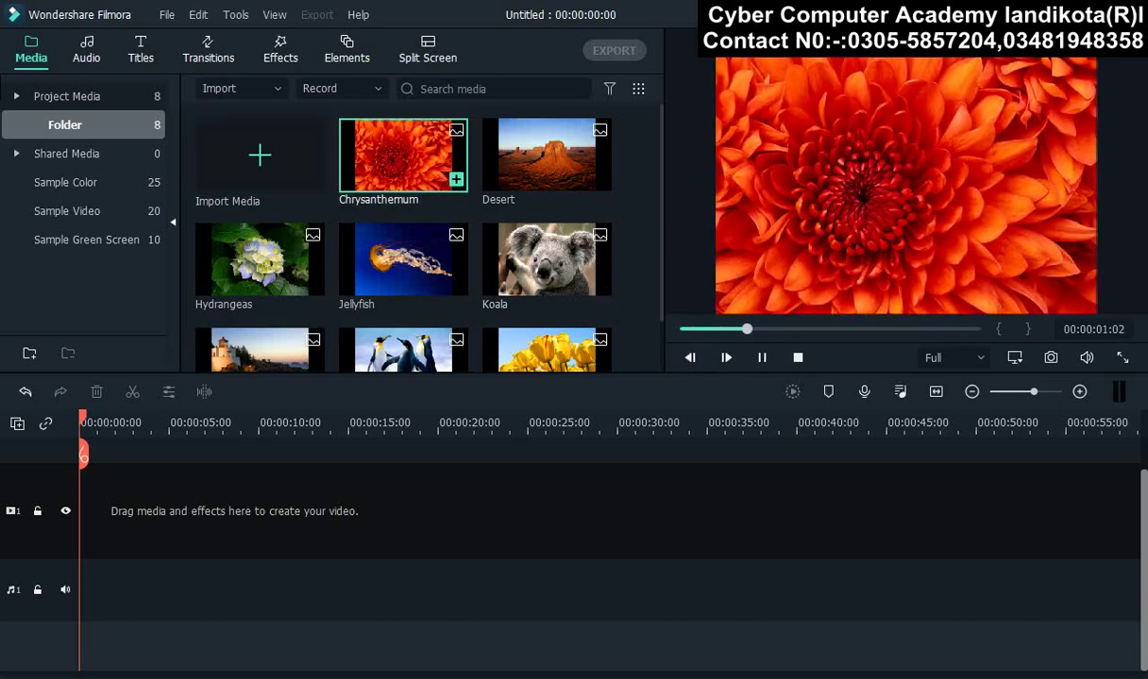
pyautogui.hotkey('ctrl', 'a')
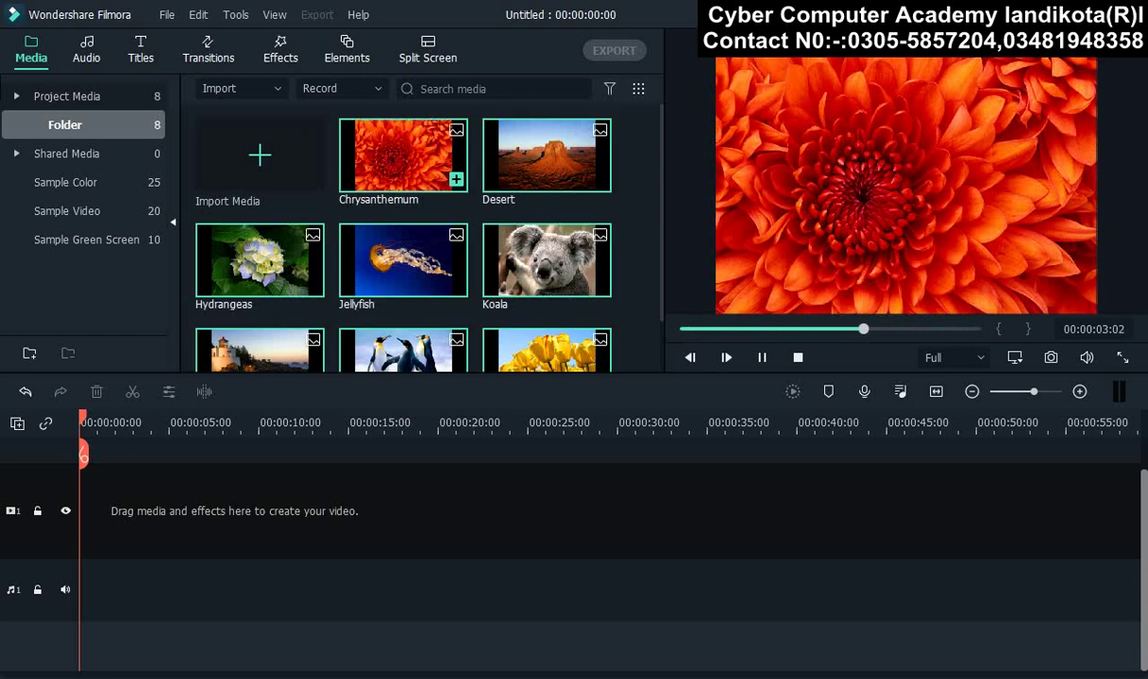
pyautogui.press('Delete')
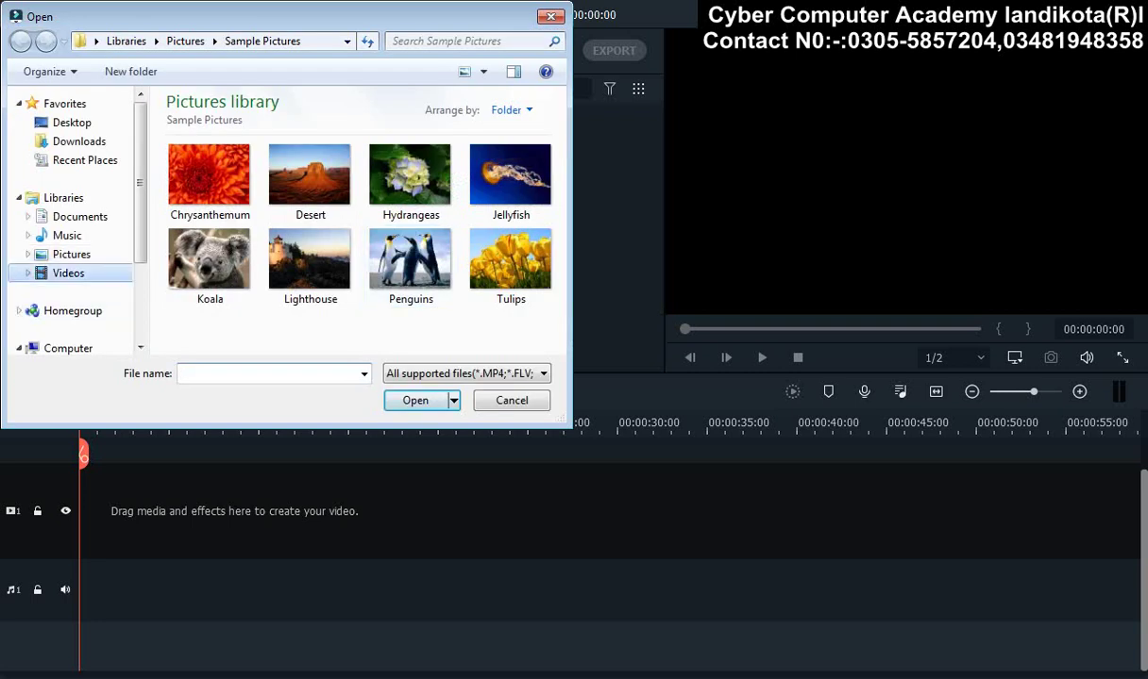
# - Import the Wildlife video from Videos > Sample Videos
pyautogui.click(68, 272)
pyautogui.doubleClick(296, 180)
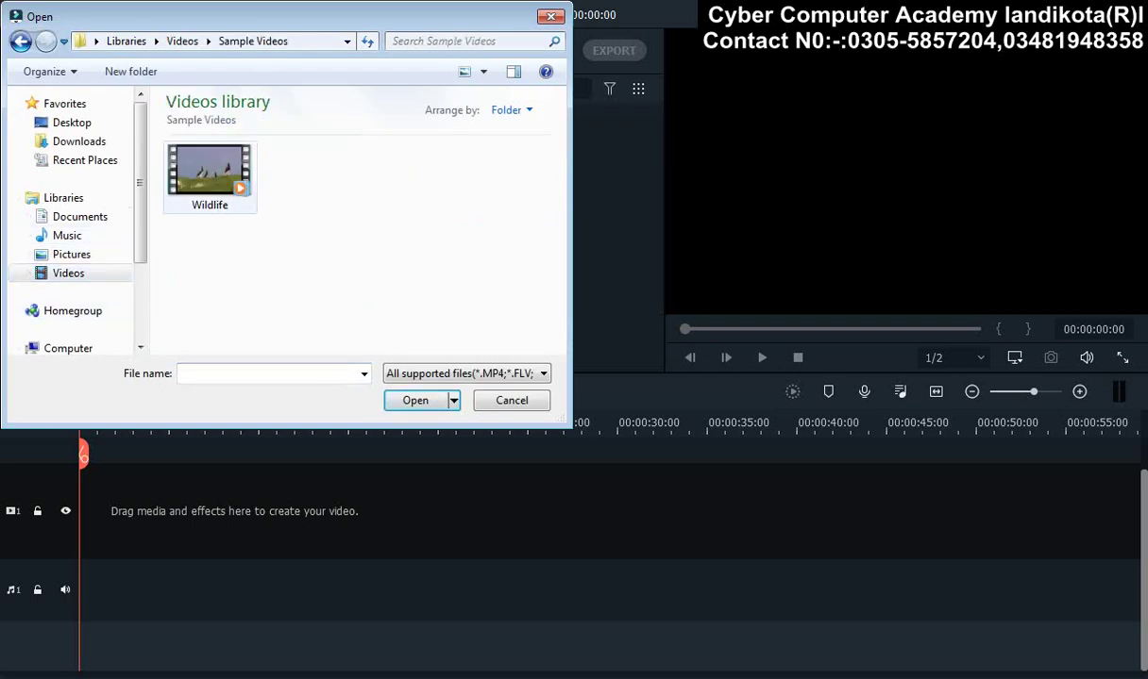
pyautogui.click(210, 174)
pyautogui.press('Return')
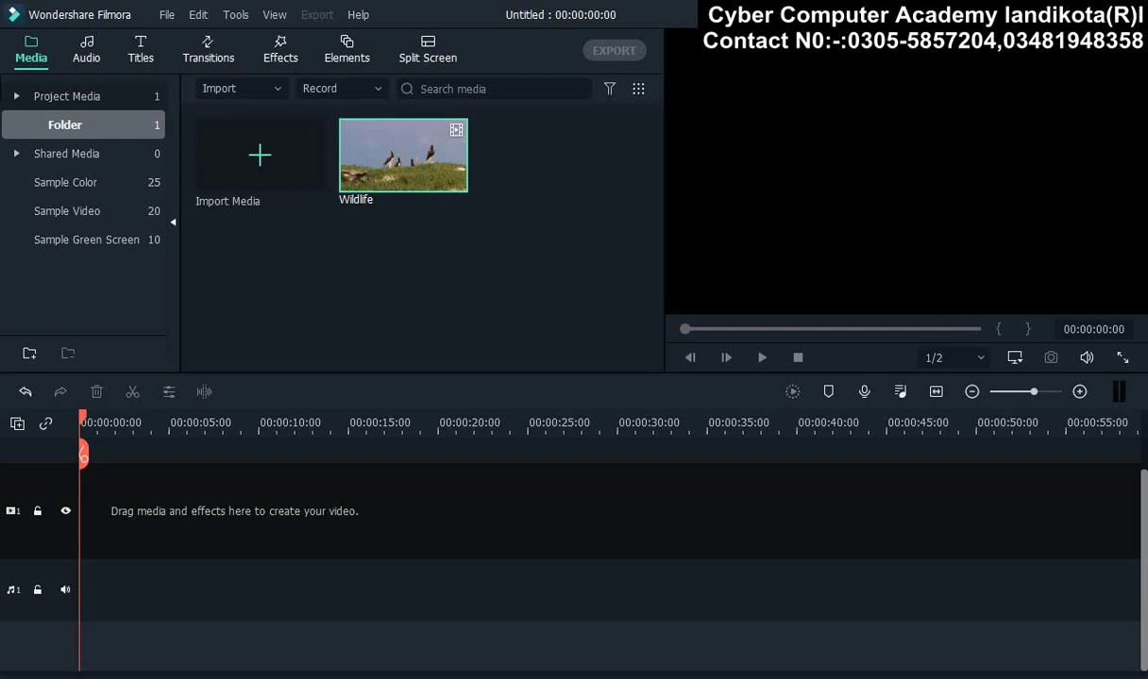
# - Play the Wildlife clip in the preview, stop it, then play it again
pyautogui.moveTo(430, 168)
pyautogui.doubleClick(429, 168)
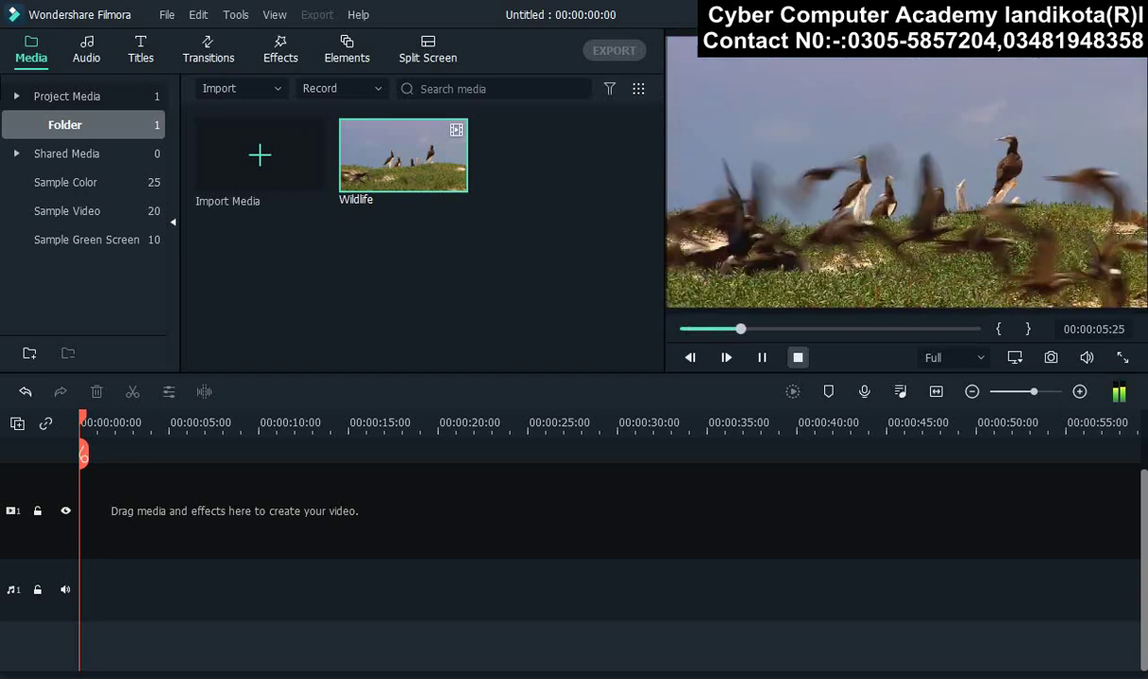
pyautogui.click(798, 357)
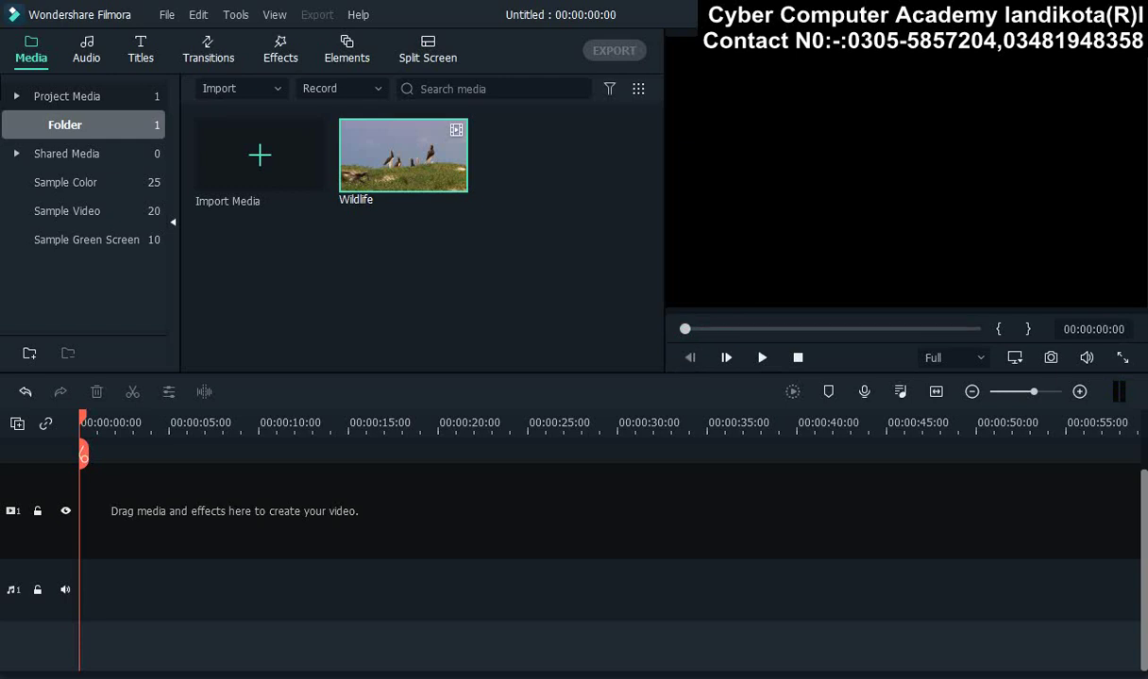
pyautogui.moveTo(429, 165)
pyautogui.press('space')
# - Delete the Wildlife clip from the media library
pyautogui.press('Delete')
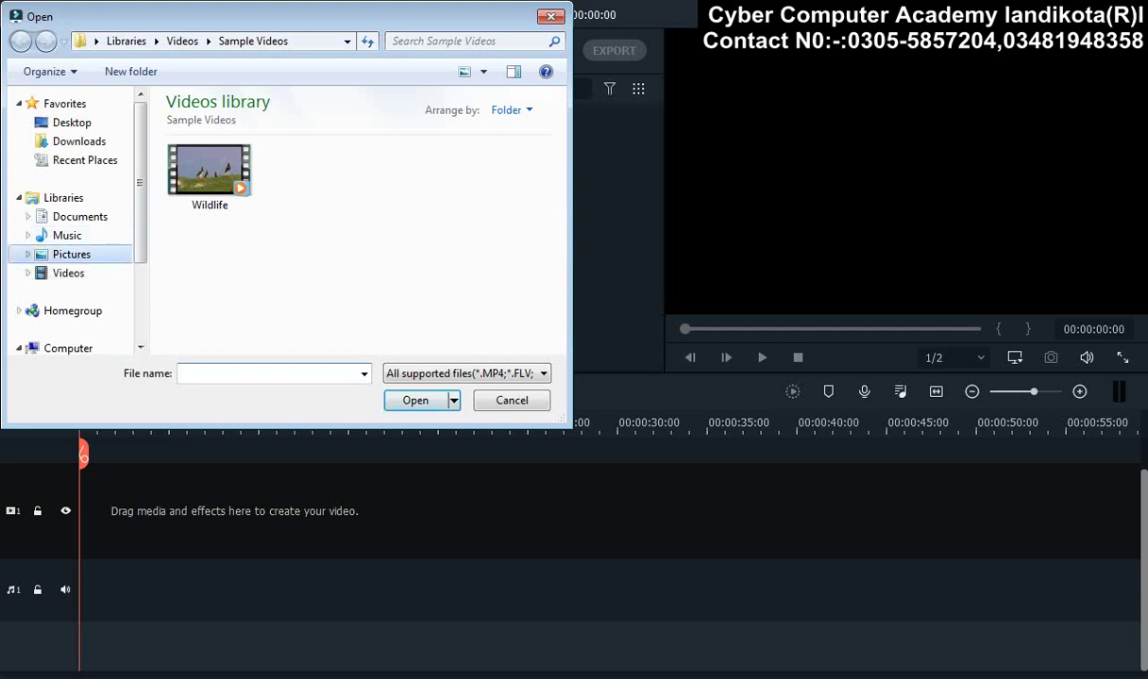
# - Browse to Pictures > Sample Pictures and select its eight sample pictures
pyautogui.click(71, 254)
pyautogui.doubleClick(296, 179)
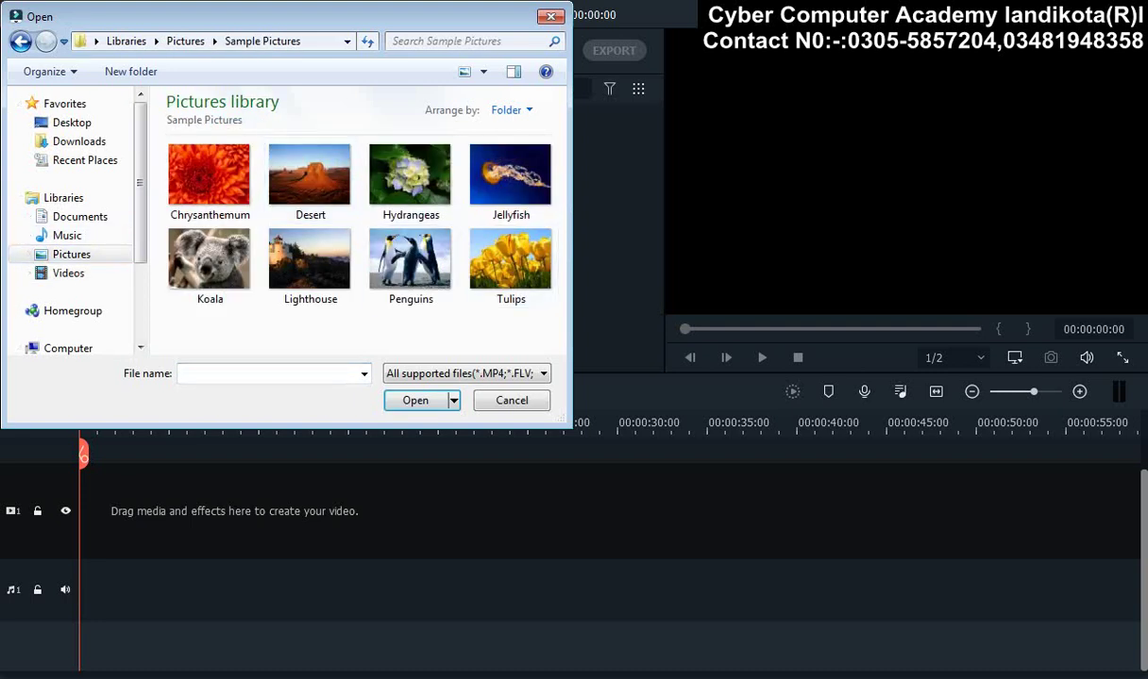
pyautogui.moveTo(528, 304); pyautogui.dragTo(156, 137)
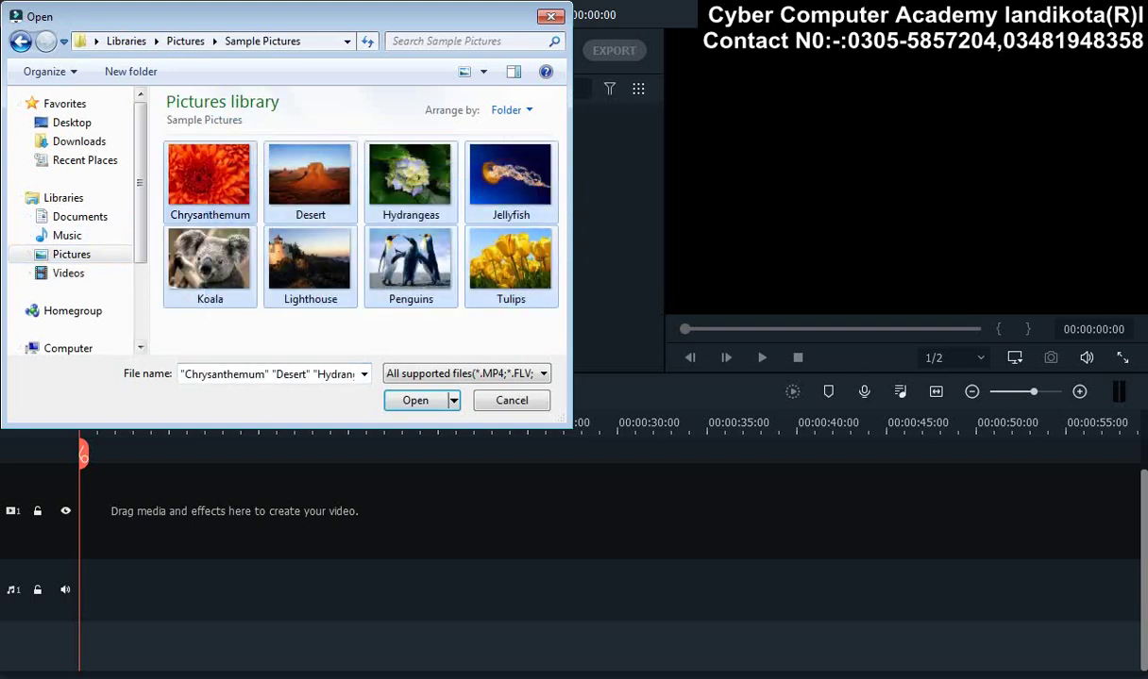
# - Open the hd wallpaper folder on New Volume (E:)
pyautogui.scroll(-2, 76, 236)
pyautogui.click(92, 283)
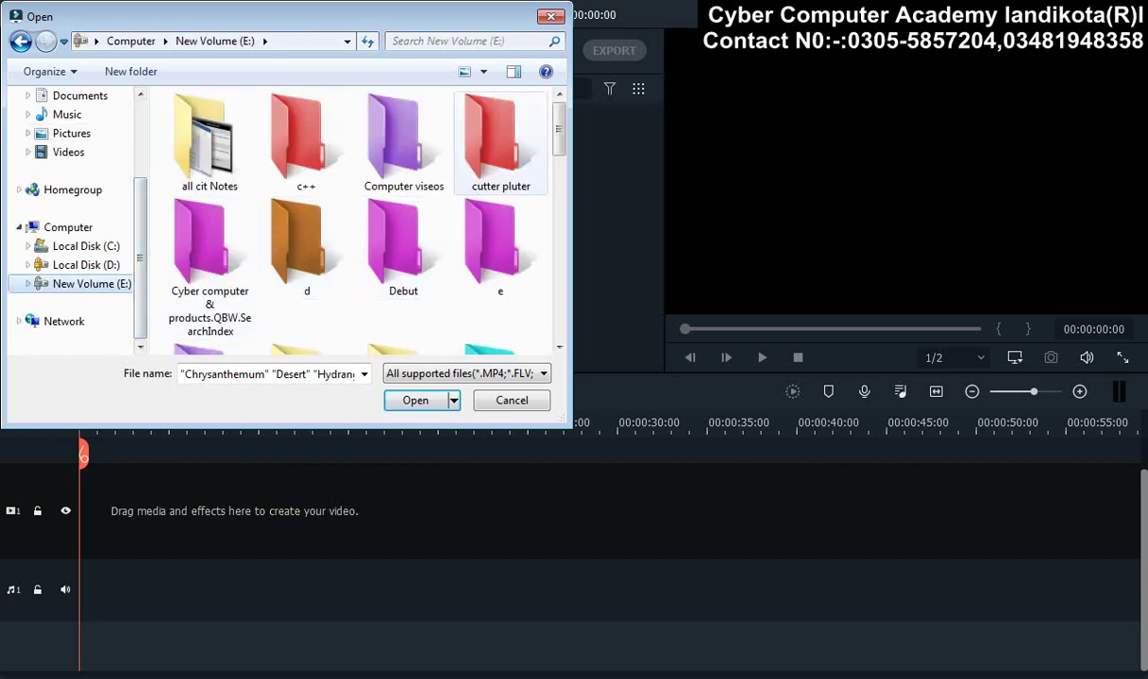
pyautogui.scroll(-1, 453, 217)
pyautogui.scroll(-2, 453, 217)
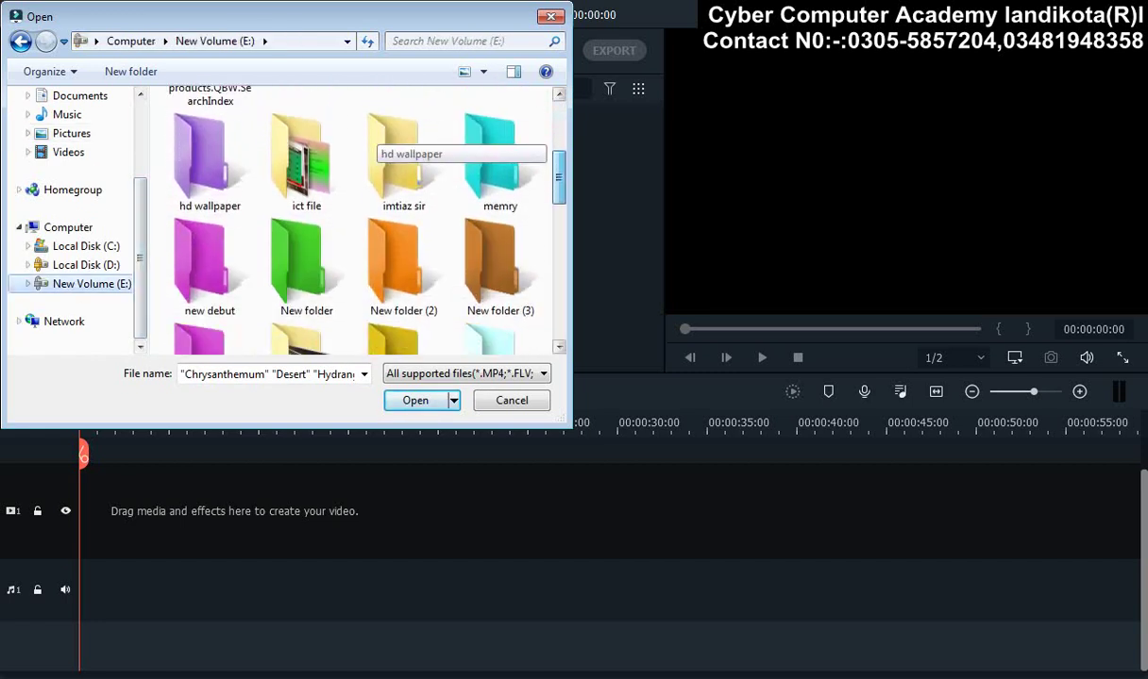
pyautogui.doubleClick(203, 132)
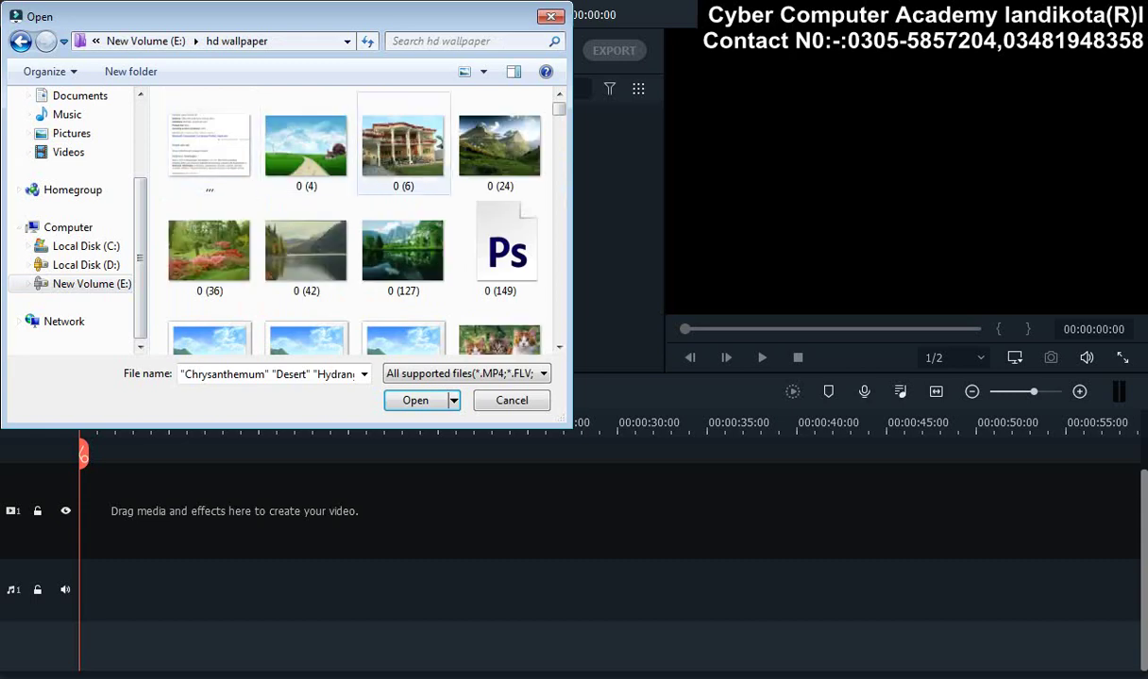
# - Select a run of wallpaper images and import them into the project
pyautogui.moveTo(559, 109); pyautogui.dragTo(558, 154)
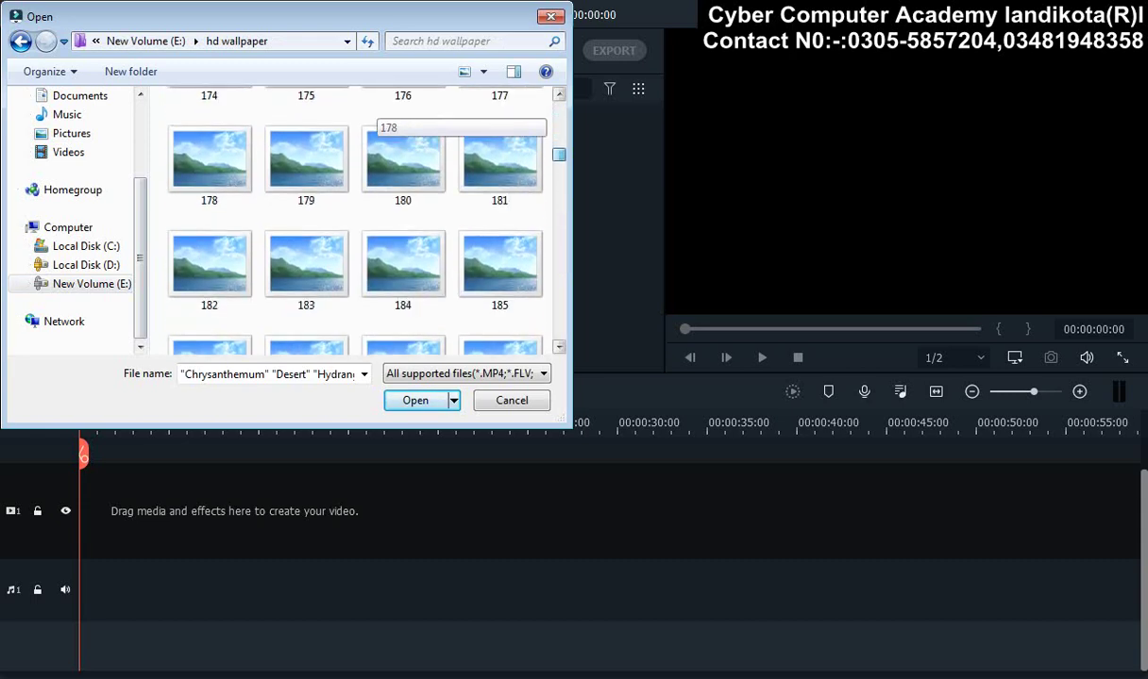
pyautogui.moveTo(558, 154); pyautogui.dragTo(559, 198)
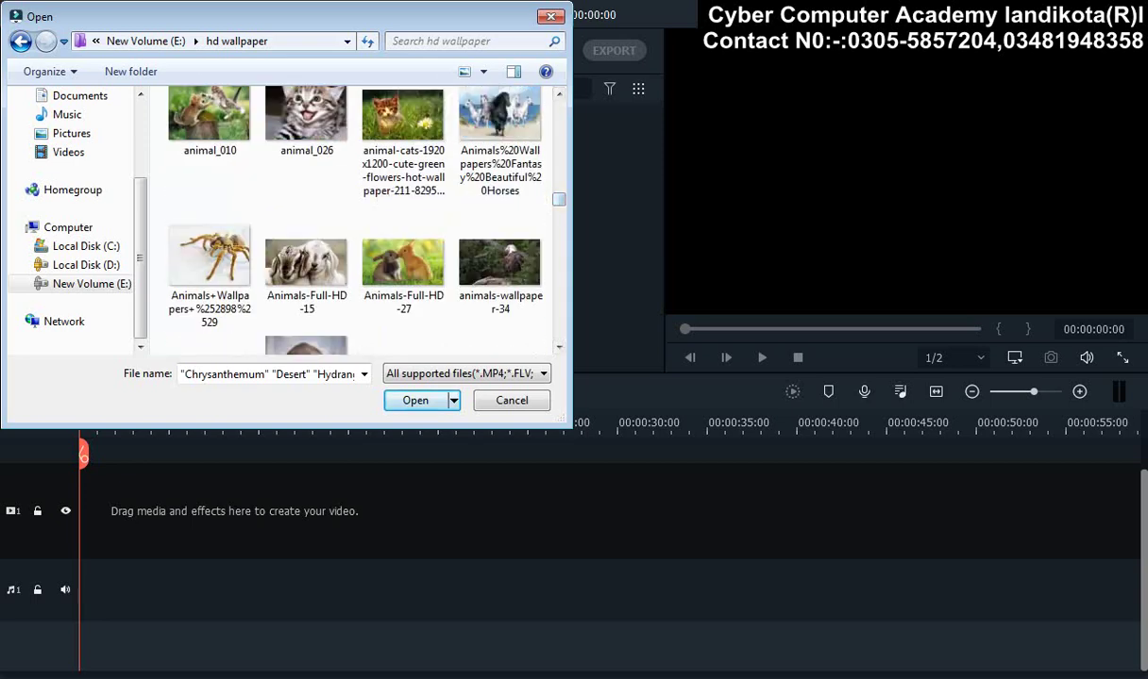
pyautogui.moveTo(559, 198); pyautogui.dragTo(555, 213)
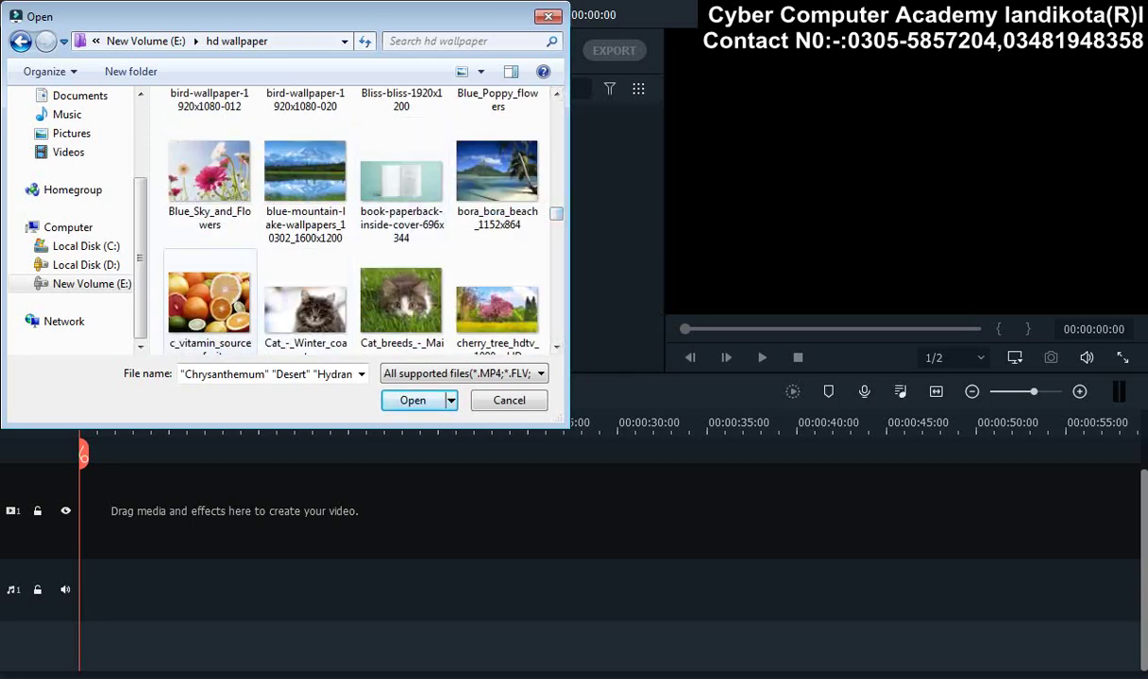
pyautogui.moveTo(203, 244)
pyautogui.mouseDown()
pyautogui.moveTo(524, 358)
pyautogui.moveTo(514, 225)
pyautogui.moveTo(528, 364)
pyautogui.mouseUp()
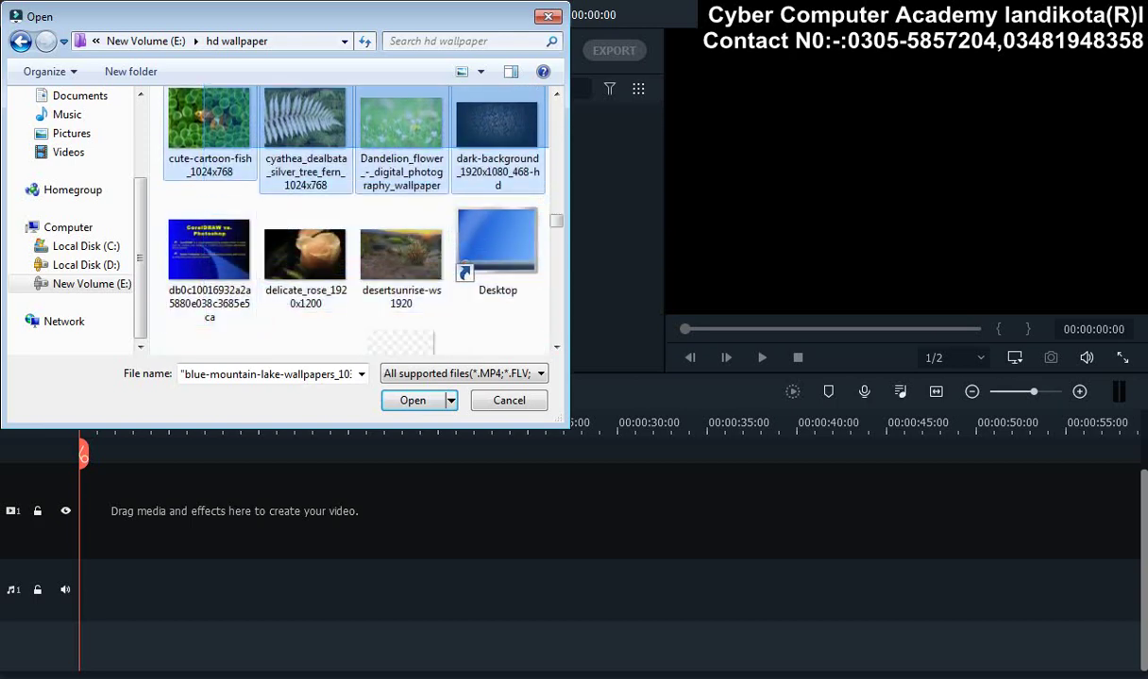
pyautogui.moveTo(528, 363); pyautogui.dragTo(500, 283)
pyautogui.click(412, 401)
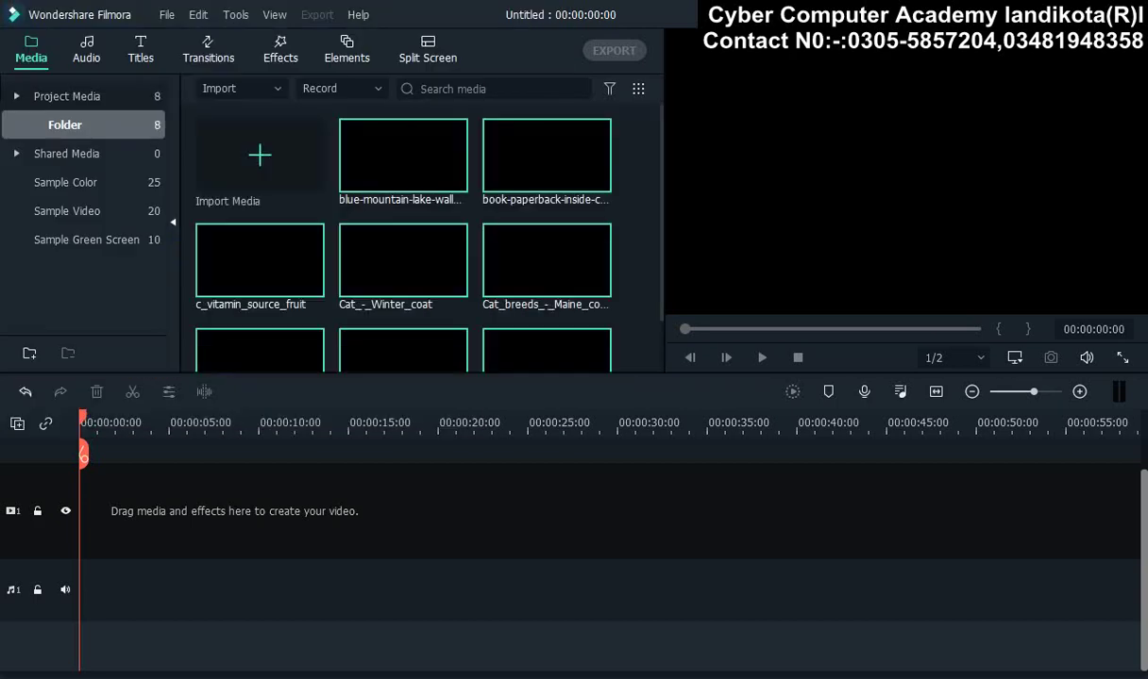
# - Delete the clothing-formal-wear suit image and select all 13 remaining wallpapers
pyautogui.scroll(-3, 547, 189)
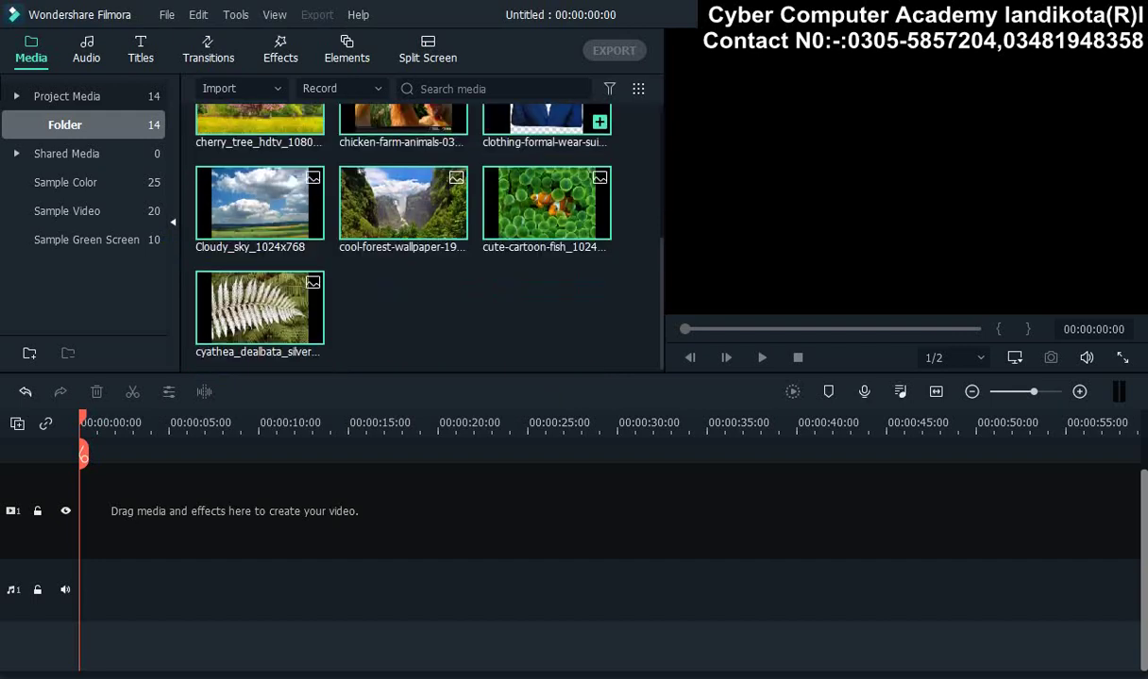
pyautogui.click(547, 121)
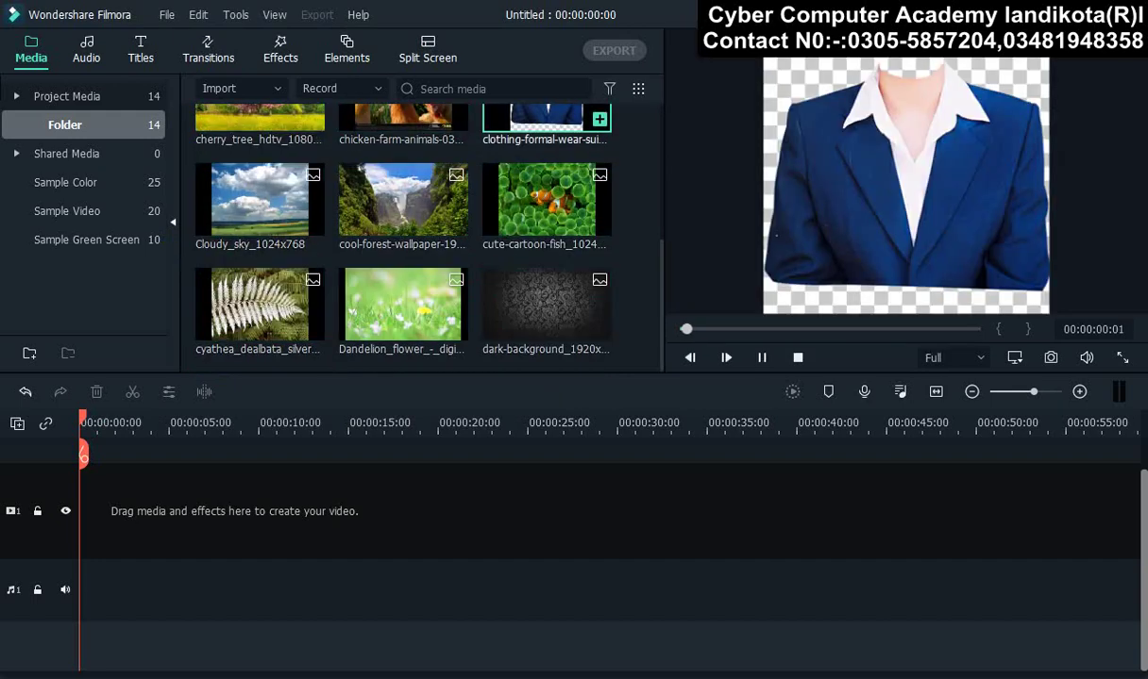
pyautogui.press('Delete')
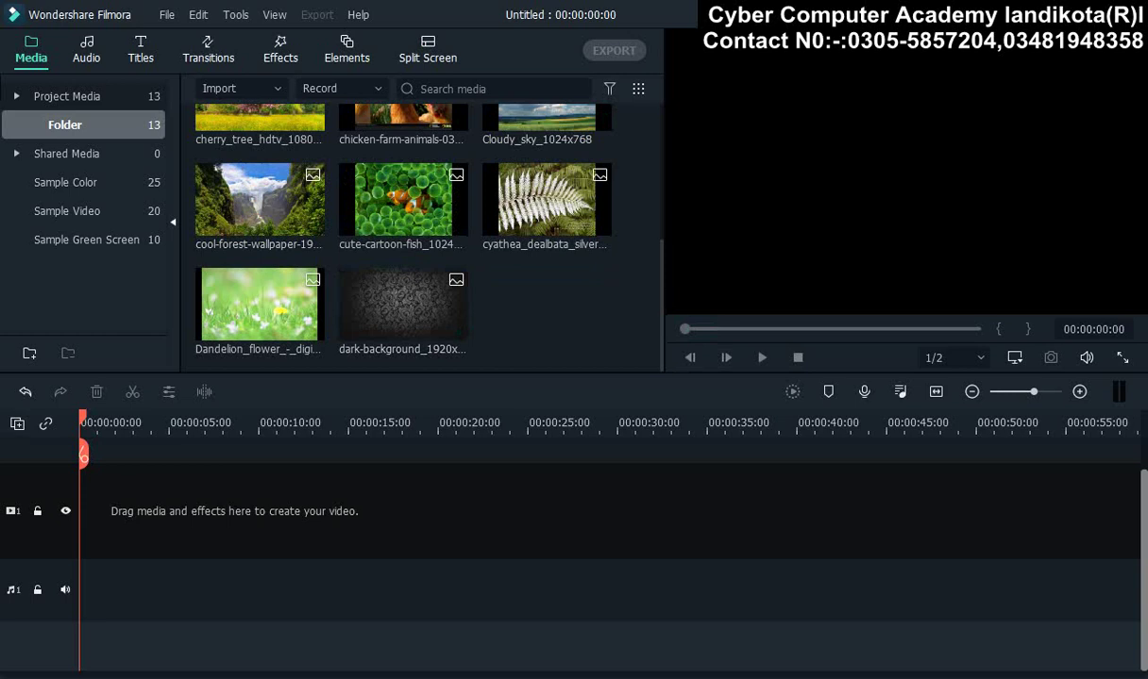
pyautogui.hotkey('ctrl', 'a')
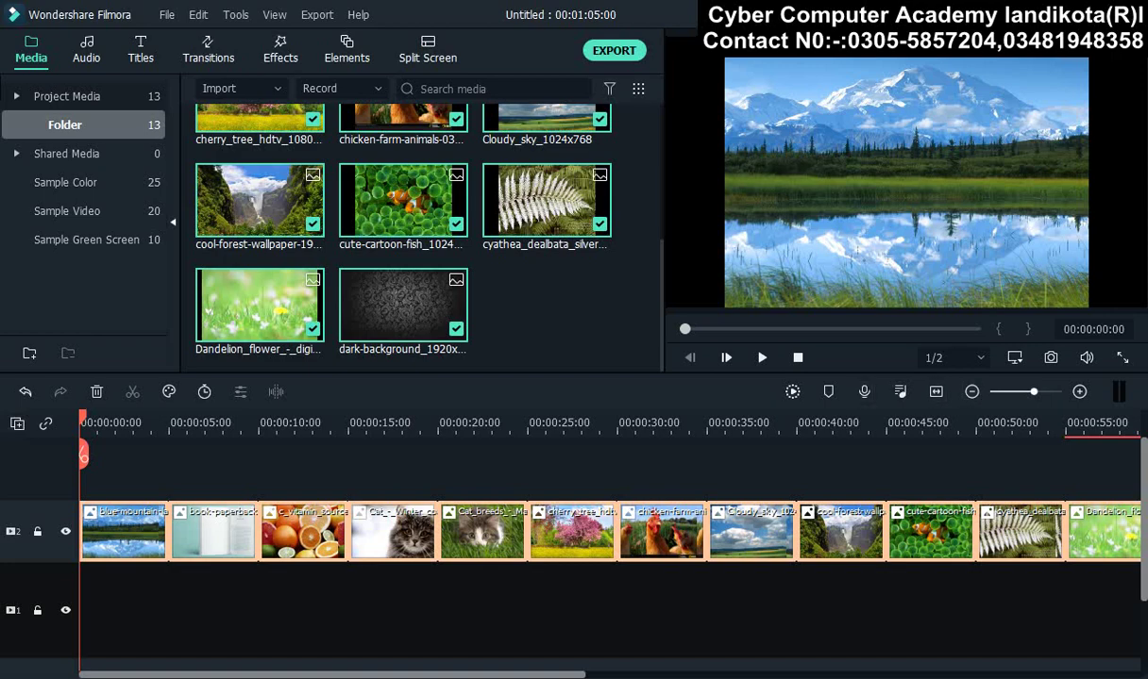
# - Scroll to check all 13 wallpaper clips sitting in sequence on the timeline
pyautogui.scroll(5, 610, 531)
pyautogui.scroll(-5, 609, 531)
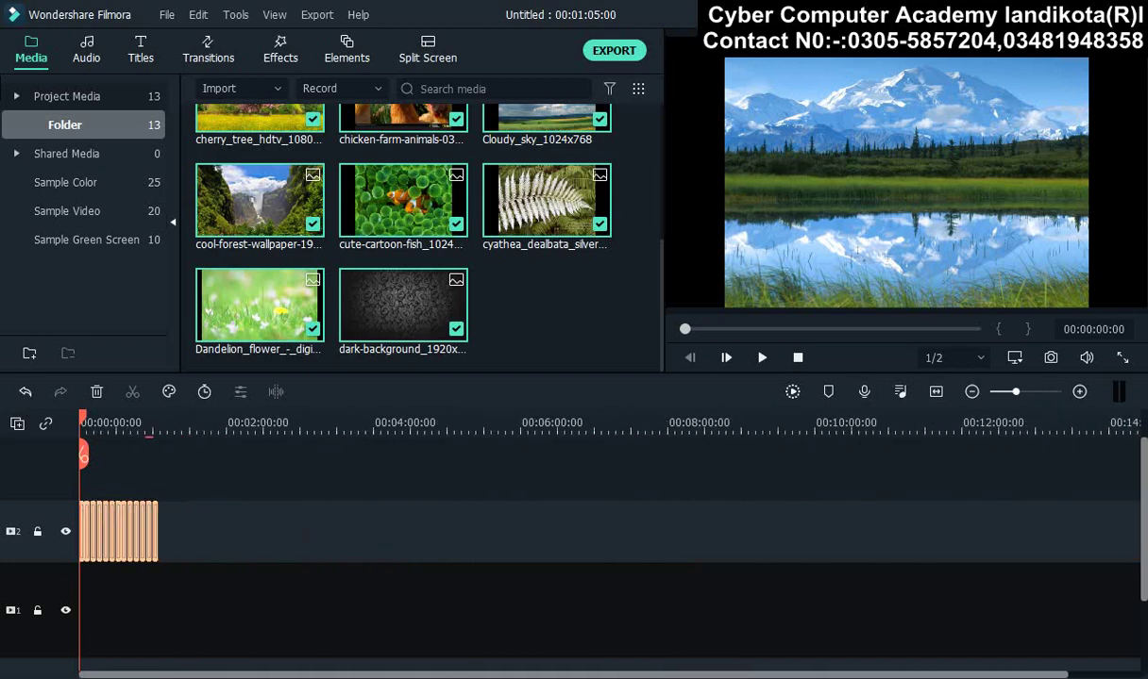
pyautogui.scroll(1, 610, 531)
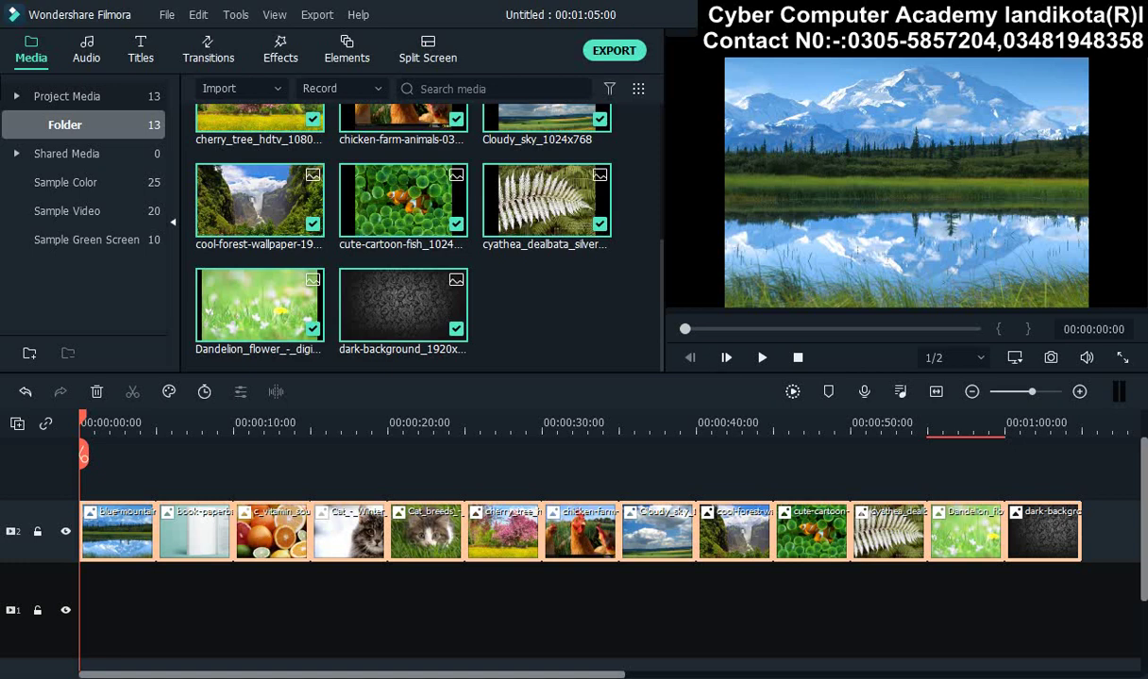
# - Shorten every image clip so the slideshow runs 39 seconds instead of 1:05
pyautogui.click(761, 358)
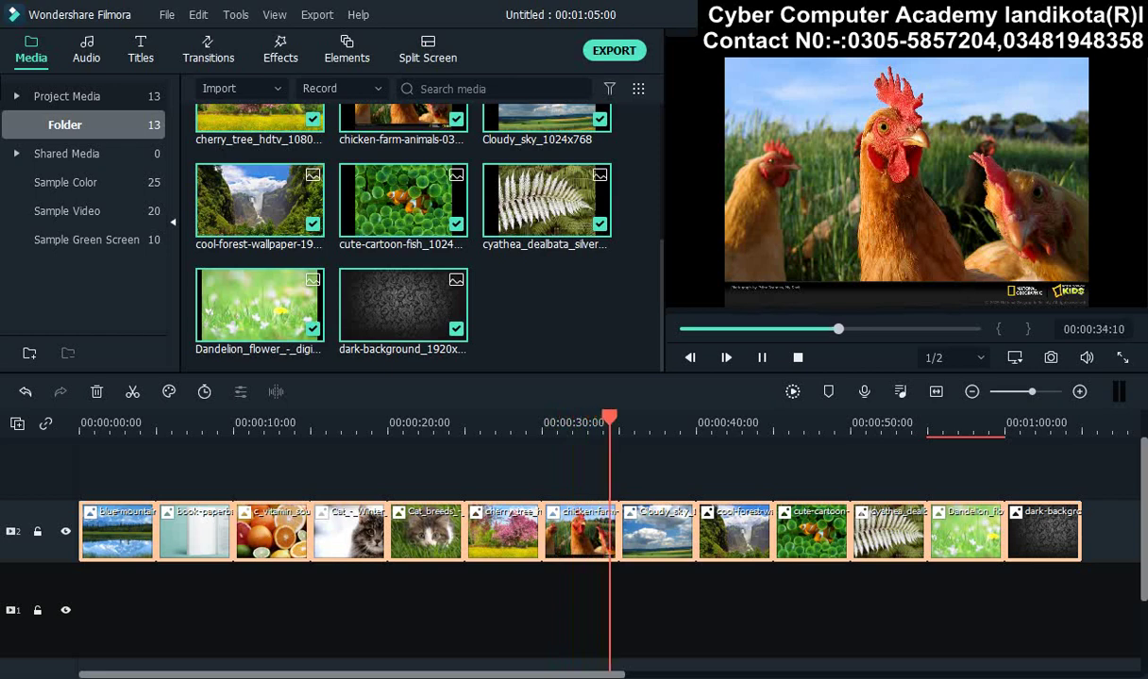
pyautogui.hotkey('ctrl', 'z')
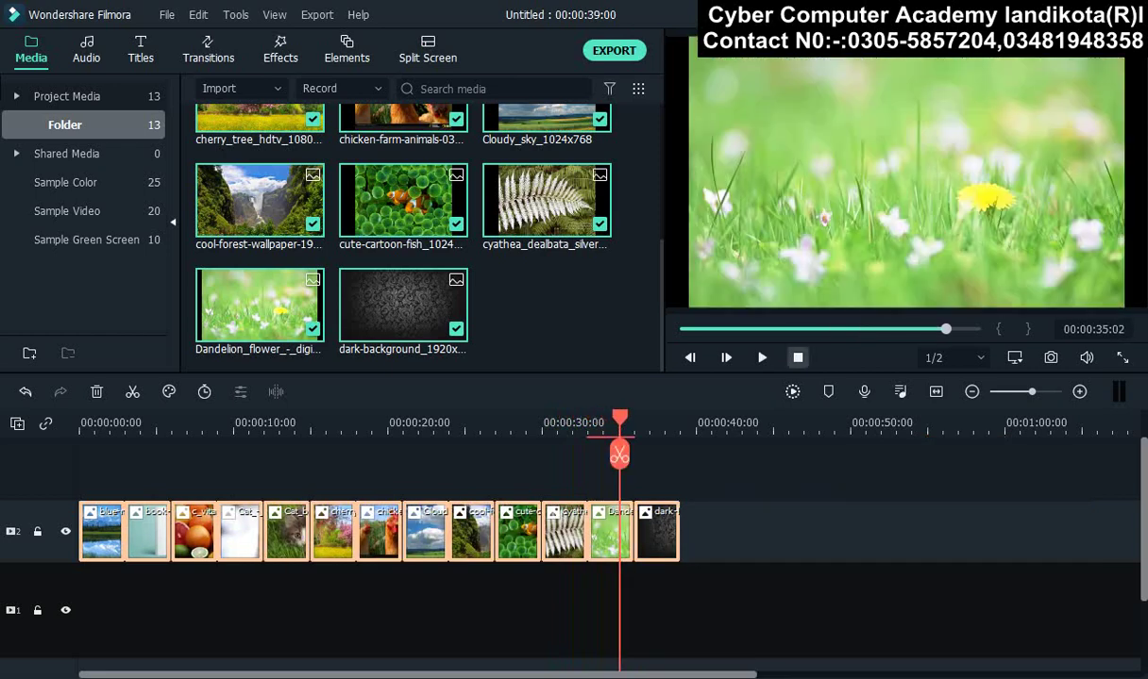
pyautogui.click(797, 358)
# - Preview the 39-second slideshow, then select the first mountain-lake clip
pyautogui.click(762, 358)
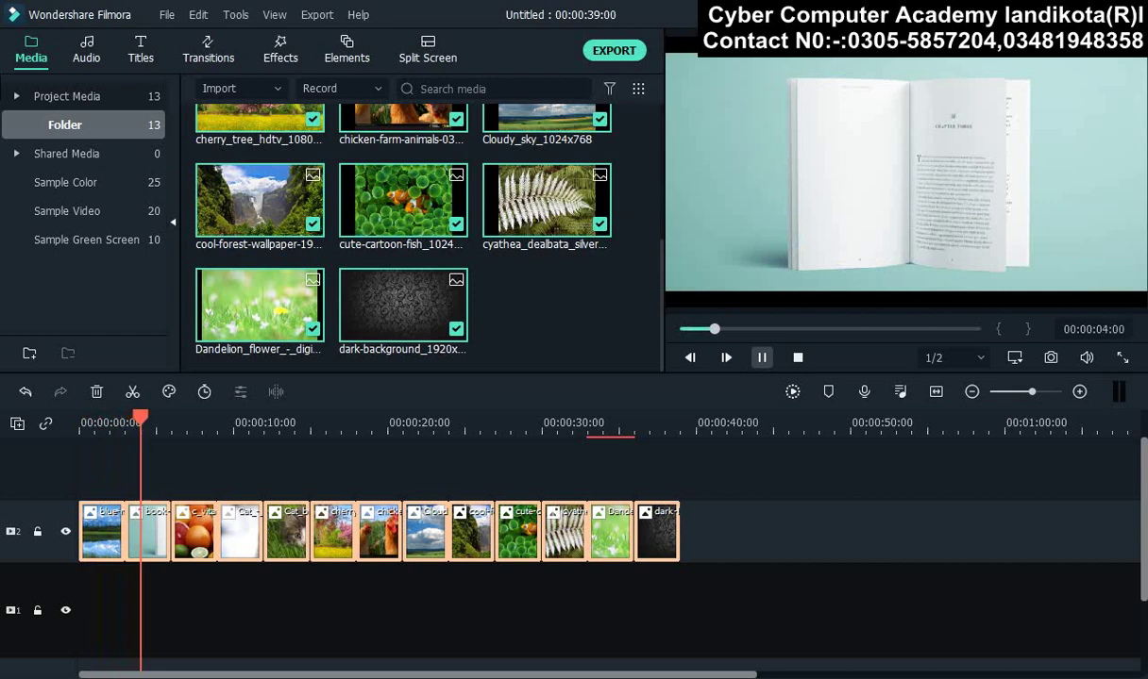
pyautogui.hotkey('ctrl', 'shift', '/')
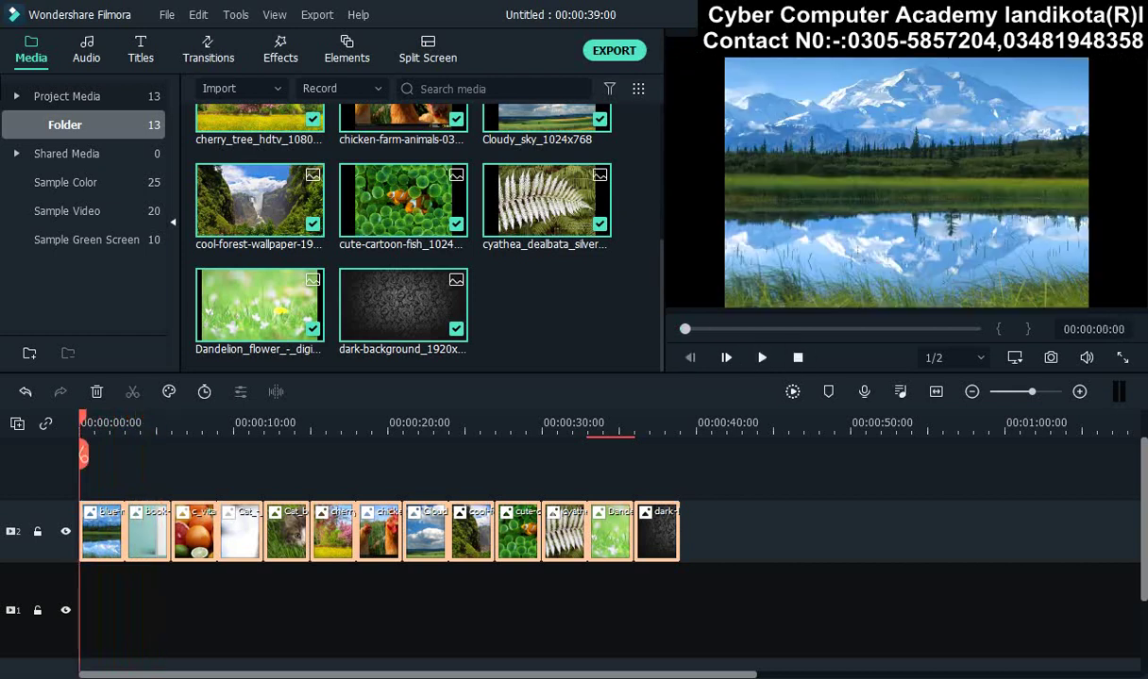
pyautogui.press('space')
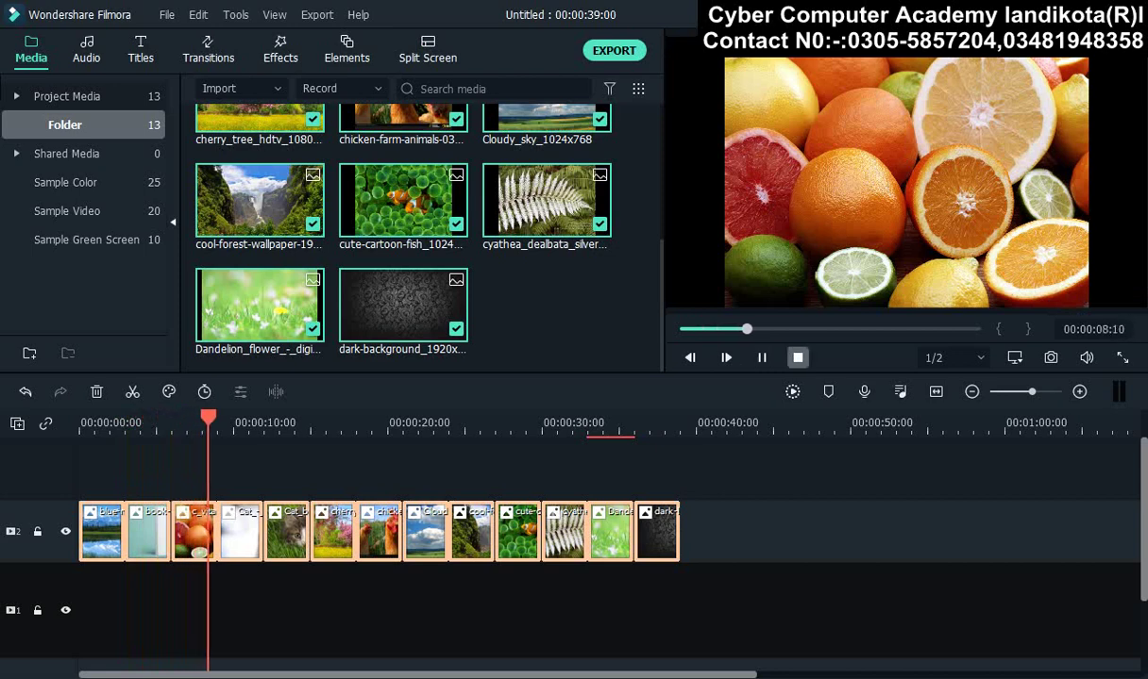
pyautogui.hotkey('ctrl', '/')
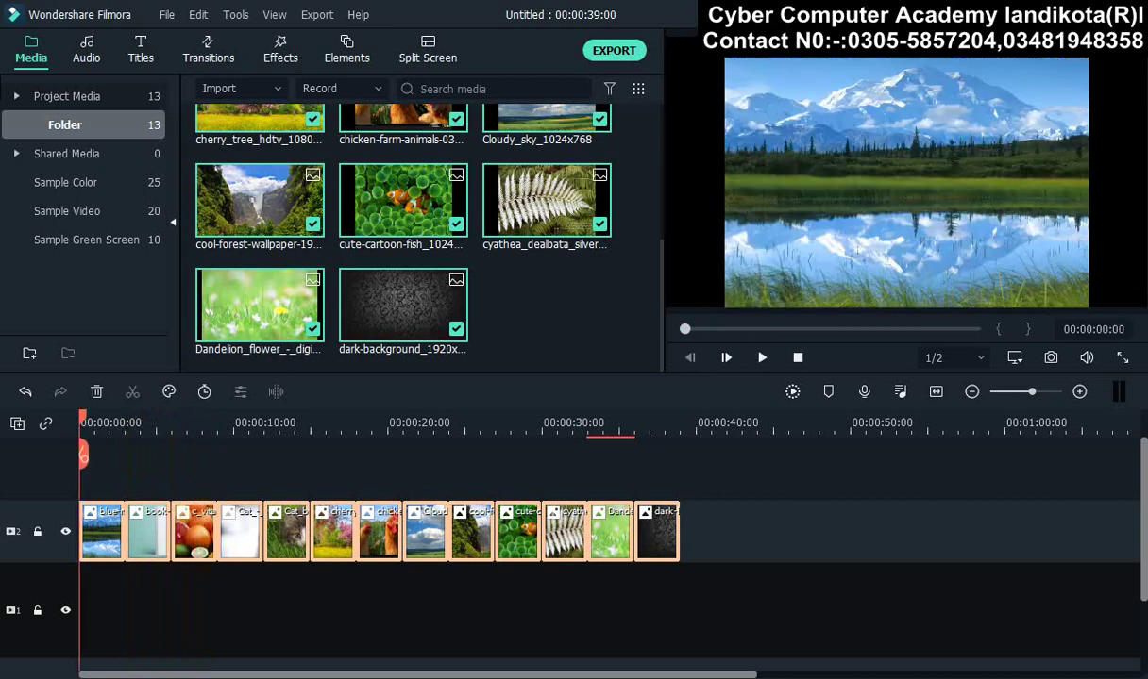
pyautogui.click(101, 533)
# - Auto-enhance the first clip's Color Enhancement to Threshold 5 and Value 50
pyautogui.doubleClick(101, 533)
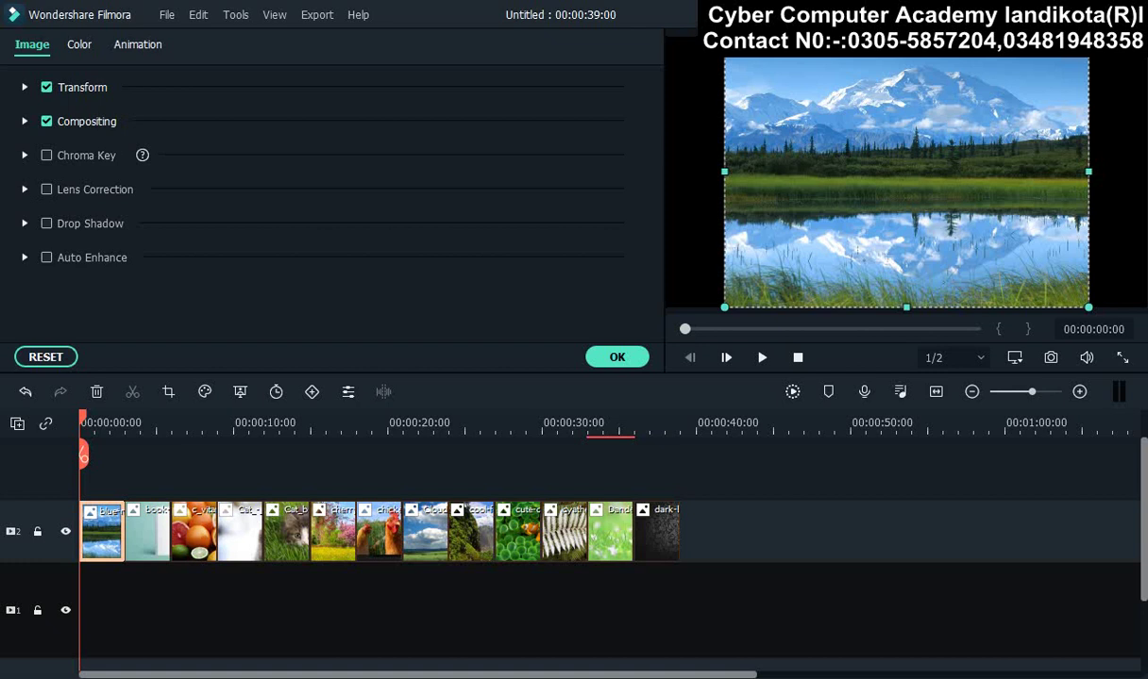
pyautogui.click(79, 44)
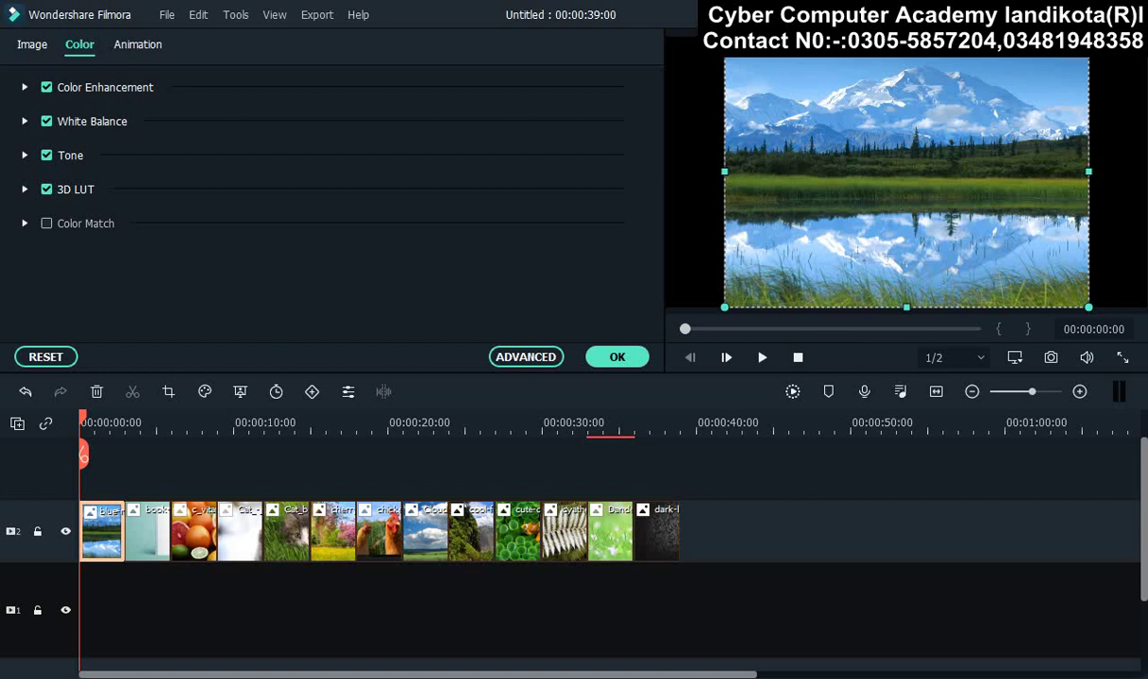
pyautogui.click(24, 87)
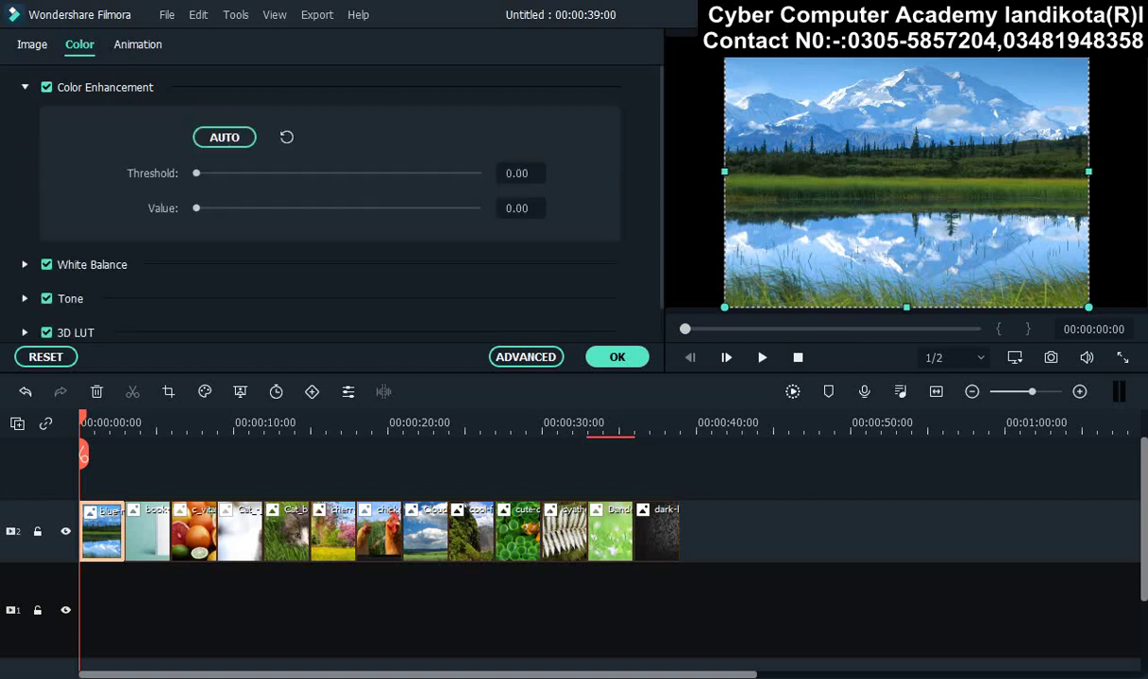
pyautogui.moveTo(197, 173); pyautogui.dragTo(441, 173)
pyautogui.moveTo(418, 173)
pyautogui.mouseDown()
pyautogui.moveTo(205, 173)
pyautogui.moveTo(456, 208)
pyautogui.moveTo(197, 208)
pyautogui.moveTo(478, 208)
pyautogui.moveTo(196, 207)
pyautogui.mouseUp()
pyautogui.click(224, 137)
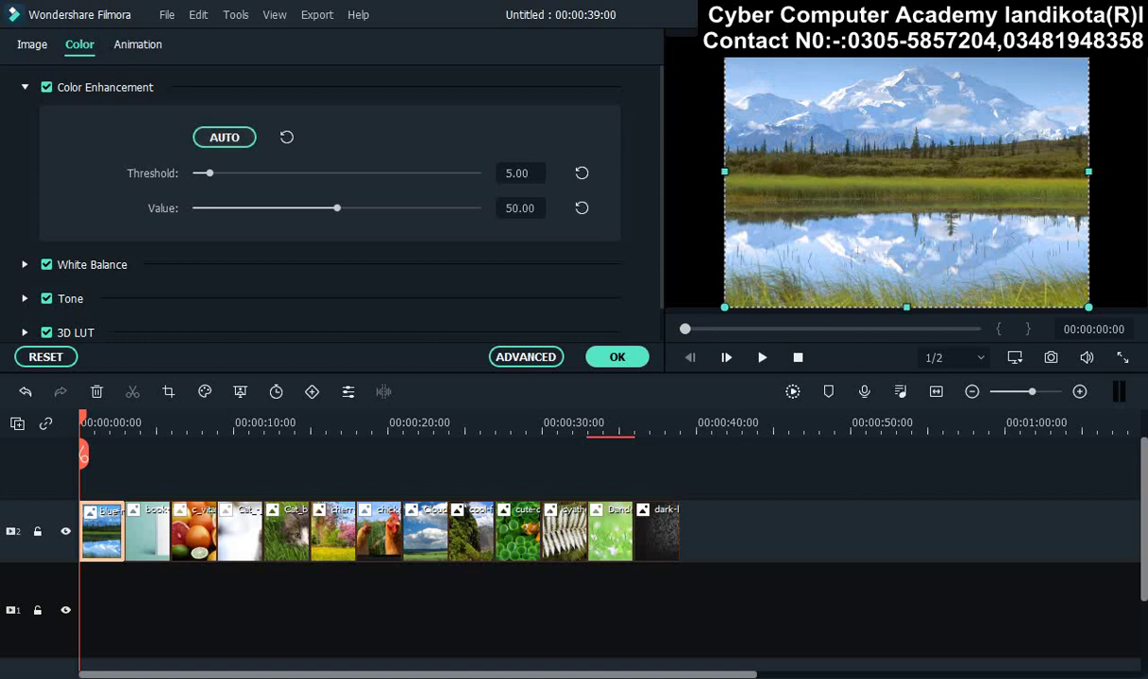
pyautogui.click(138, 44)
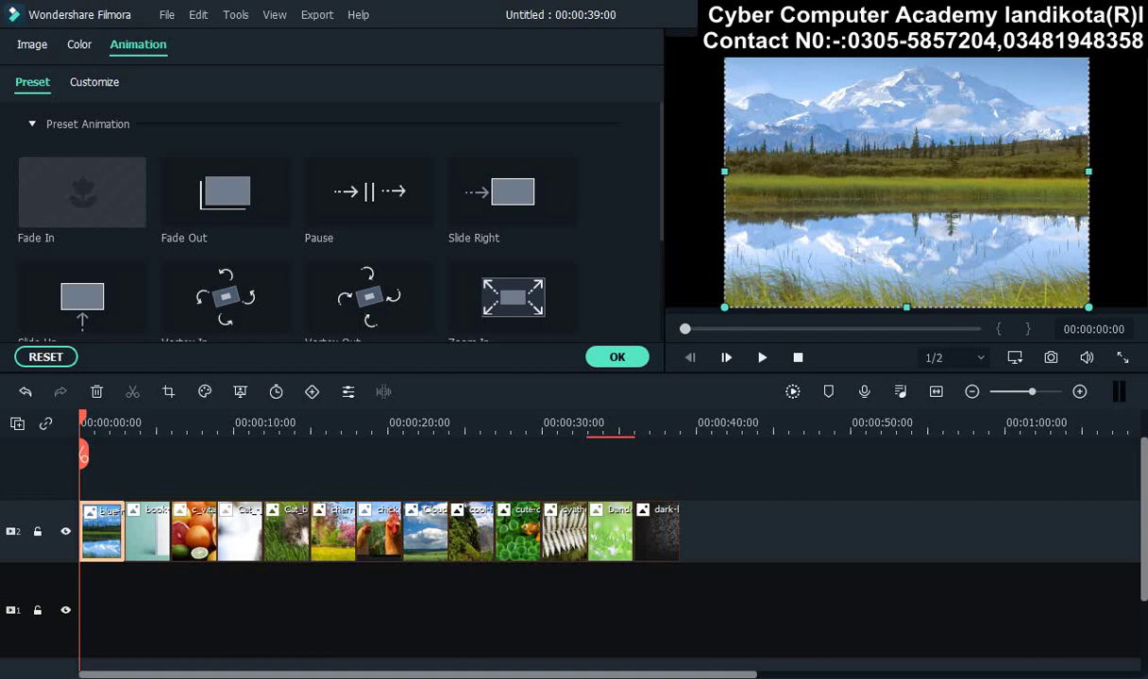
# - Give the first clip the Zoom In animation after trying Fade Out and Vortex presets
pyautogui.click(225, 193)
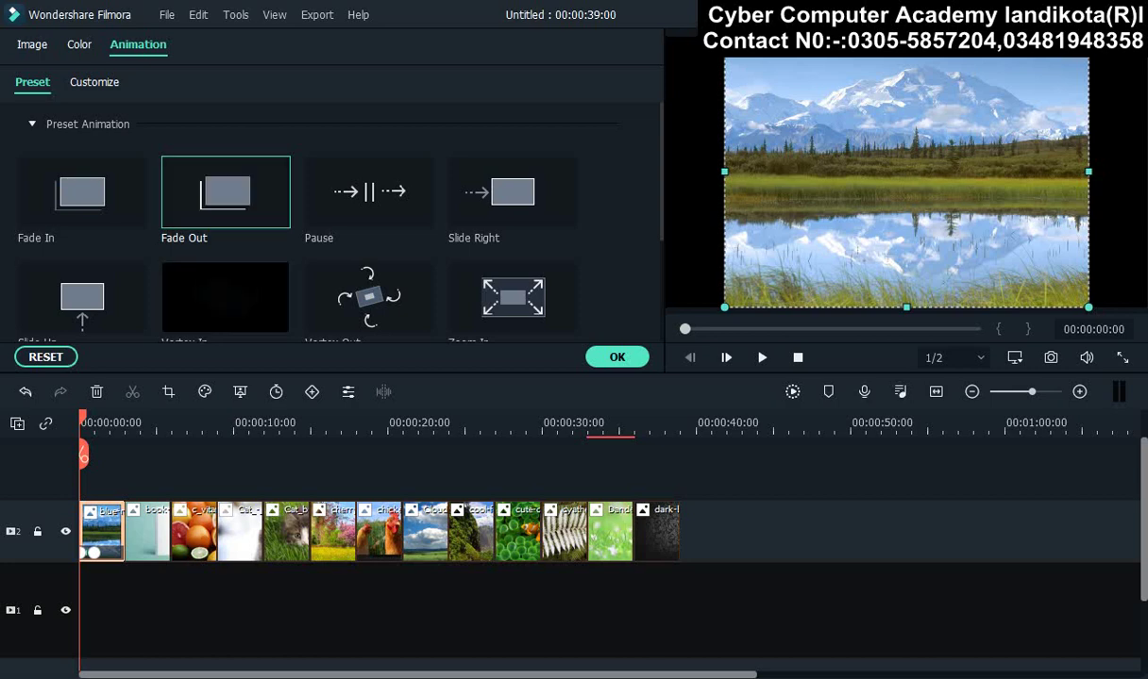
pyautogui.click(225, 298)
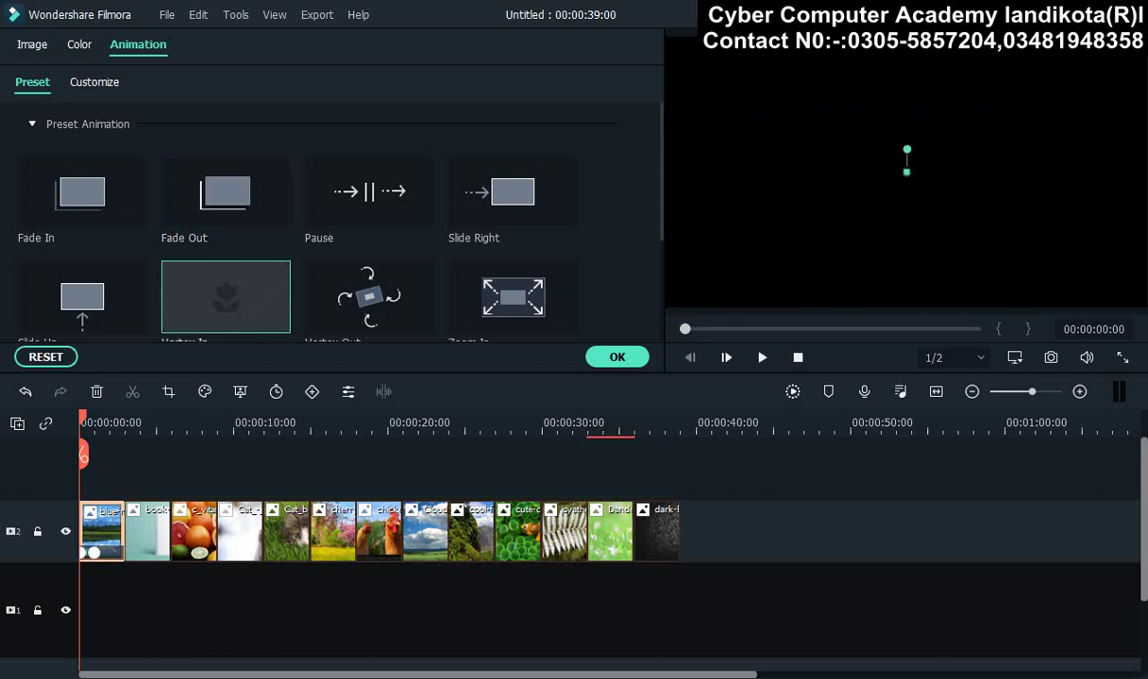
pyautogui.click(368, 297)
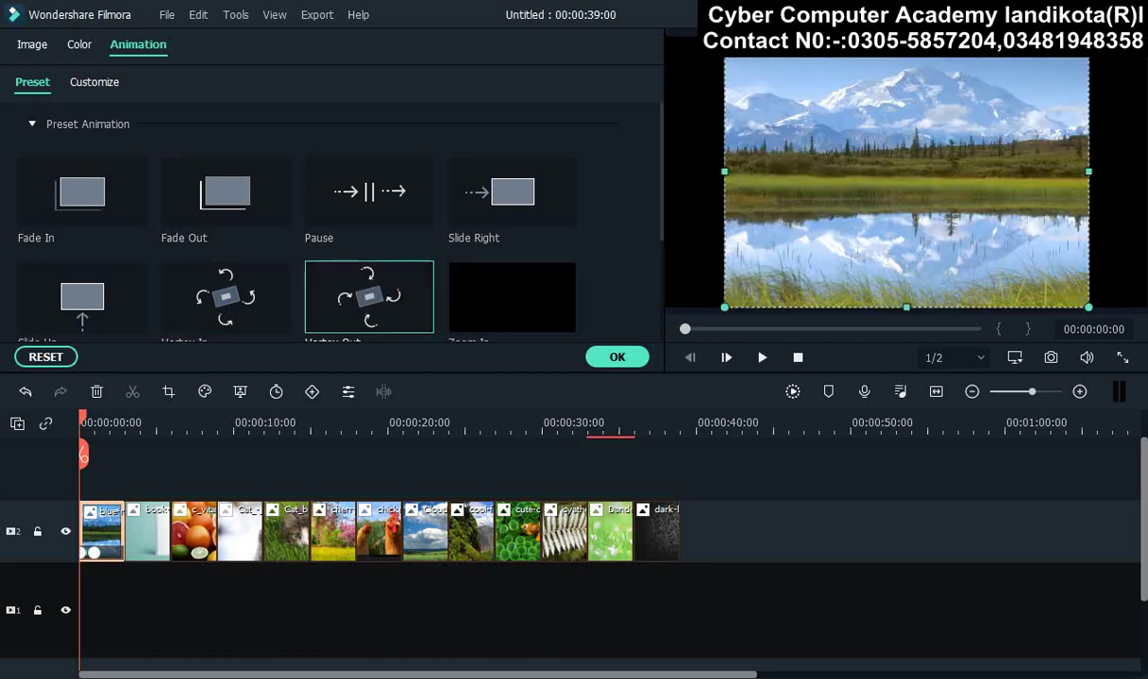
pyautogui.click(511, 297)
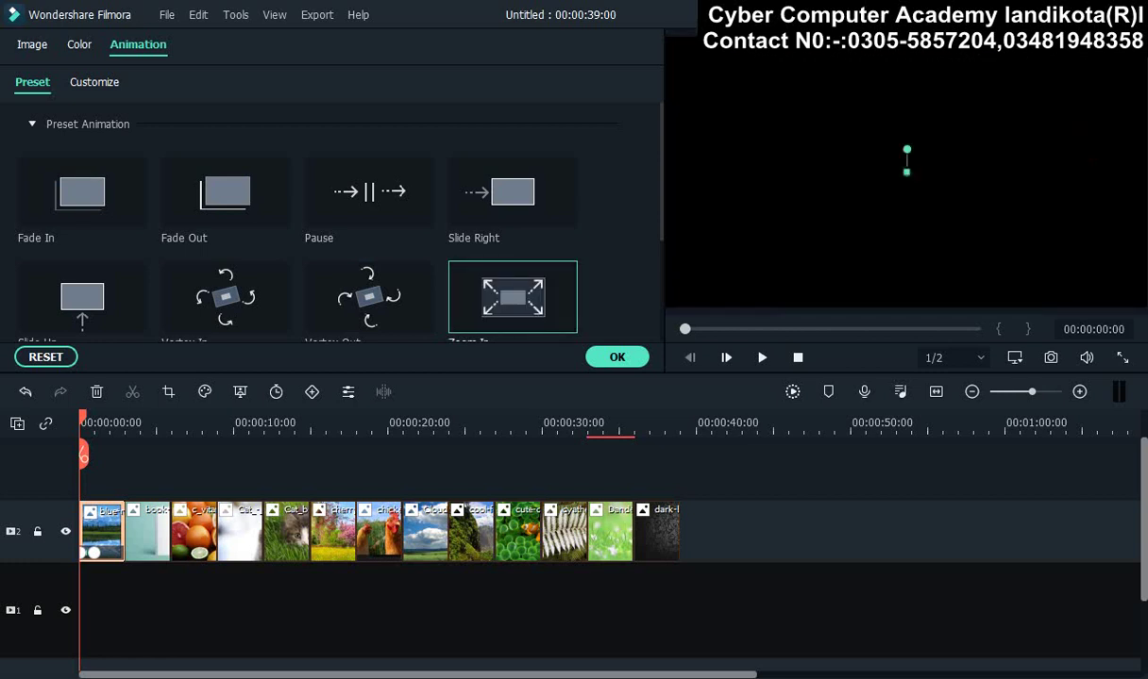
# - Preview the first clip's Zoom In animation in the player
pyautogui.press('Escape')
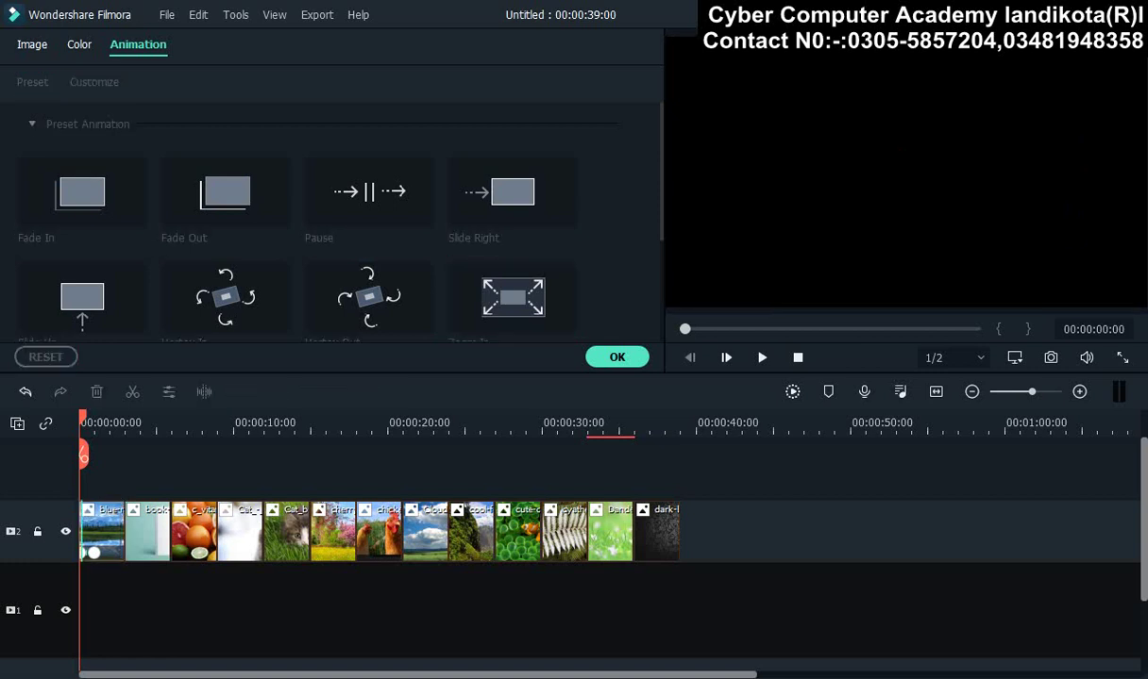
pyautogui.click(101, 533)
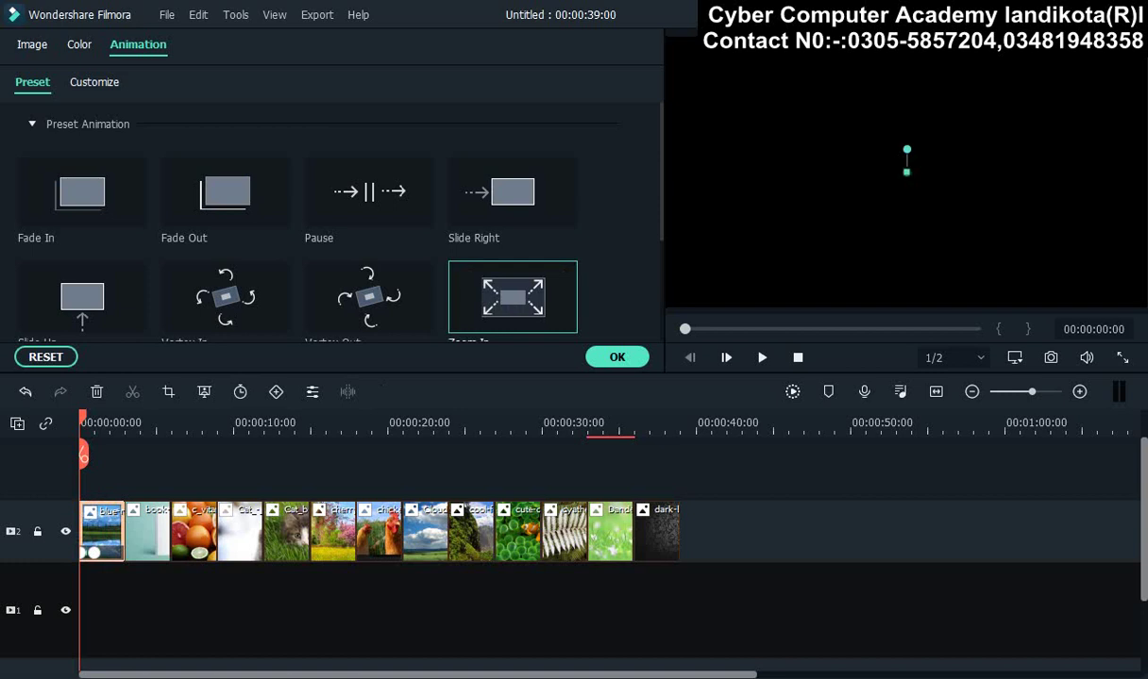
pyautogui.click(762, 357)
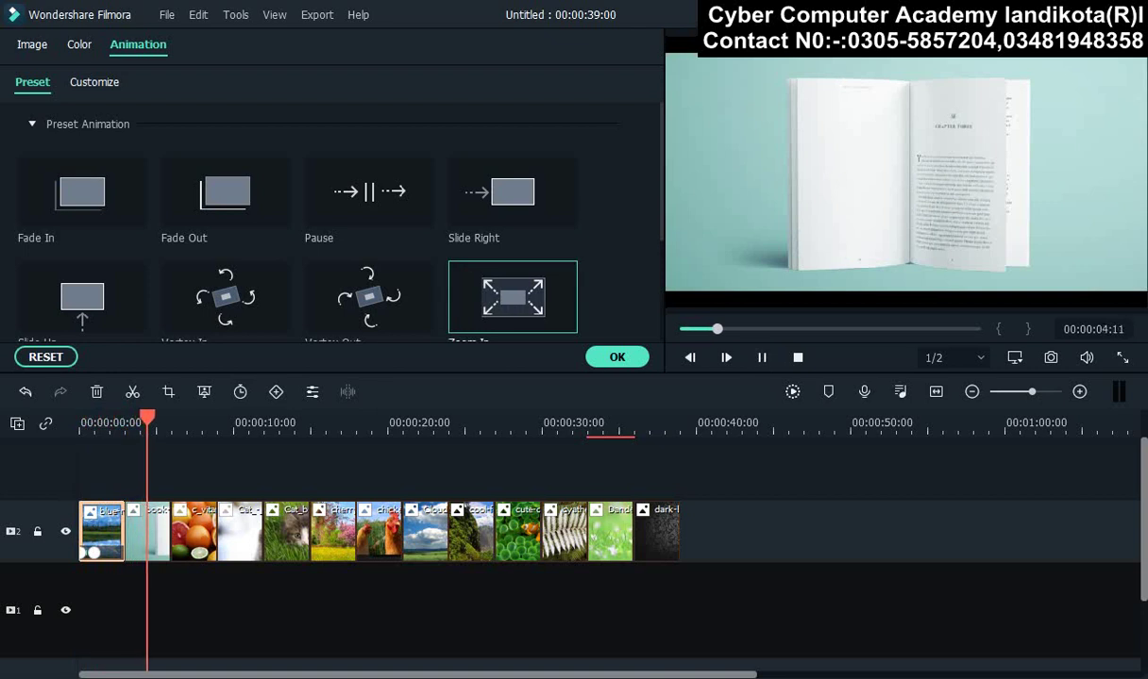
pyautogui.click(798, 358)
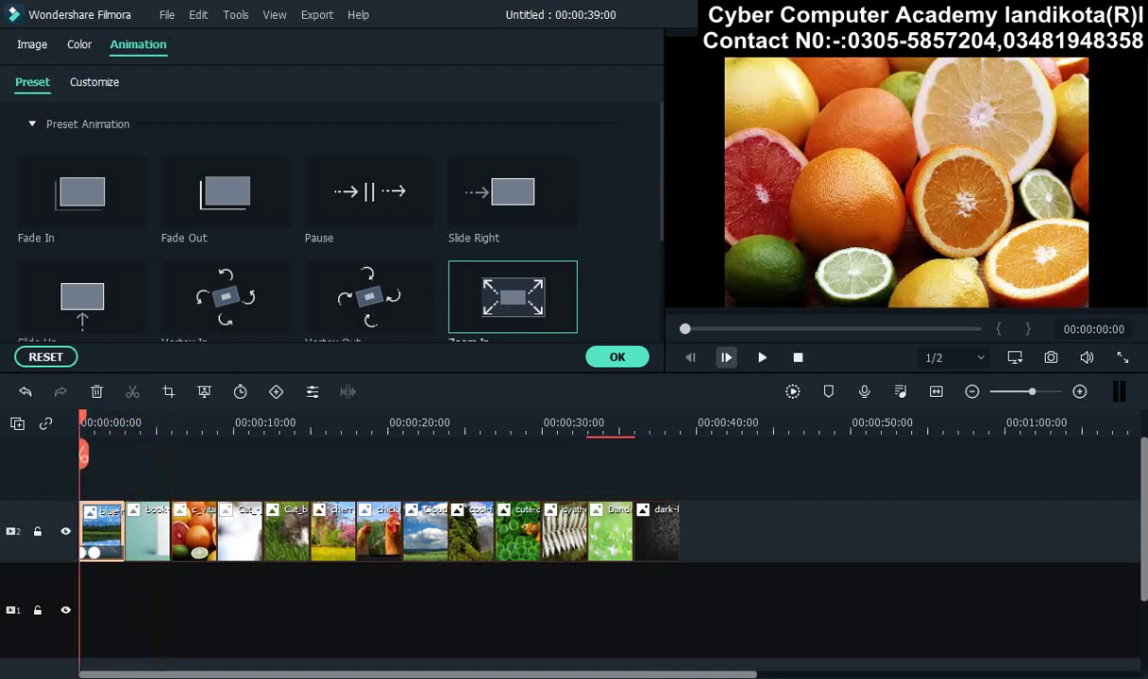
pyautogui.click(762, 358)
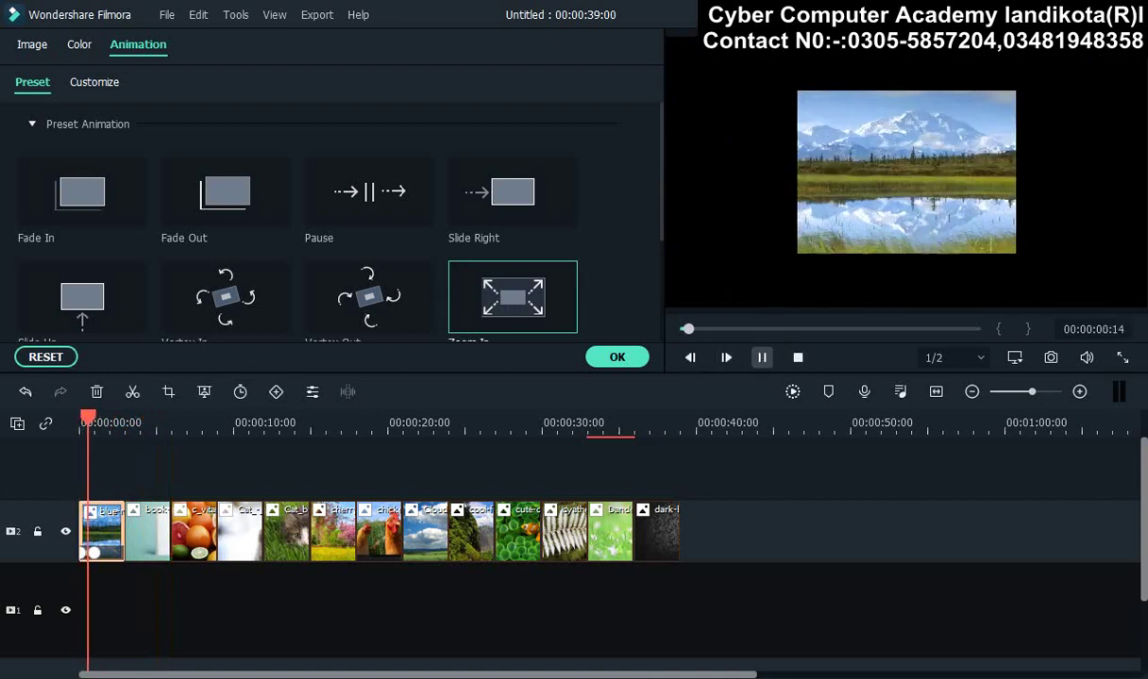
pyautogui.click(797, 358)
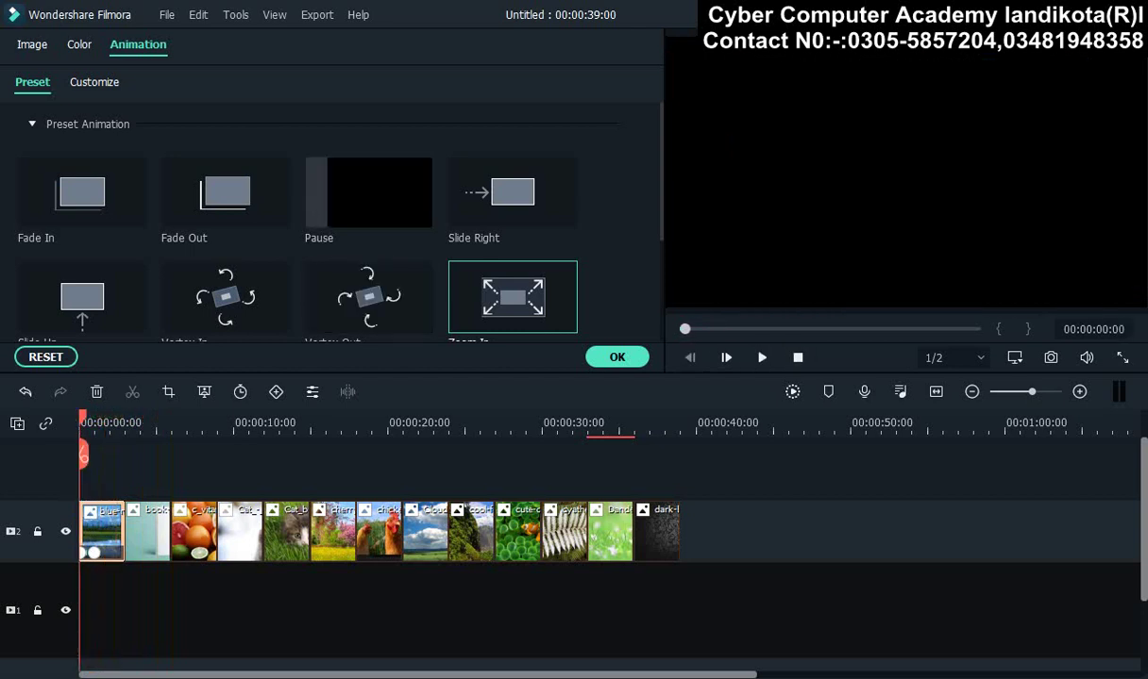
pyautogui.press('Escape')
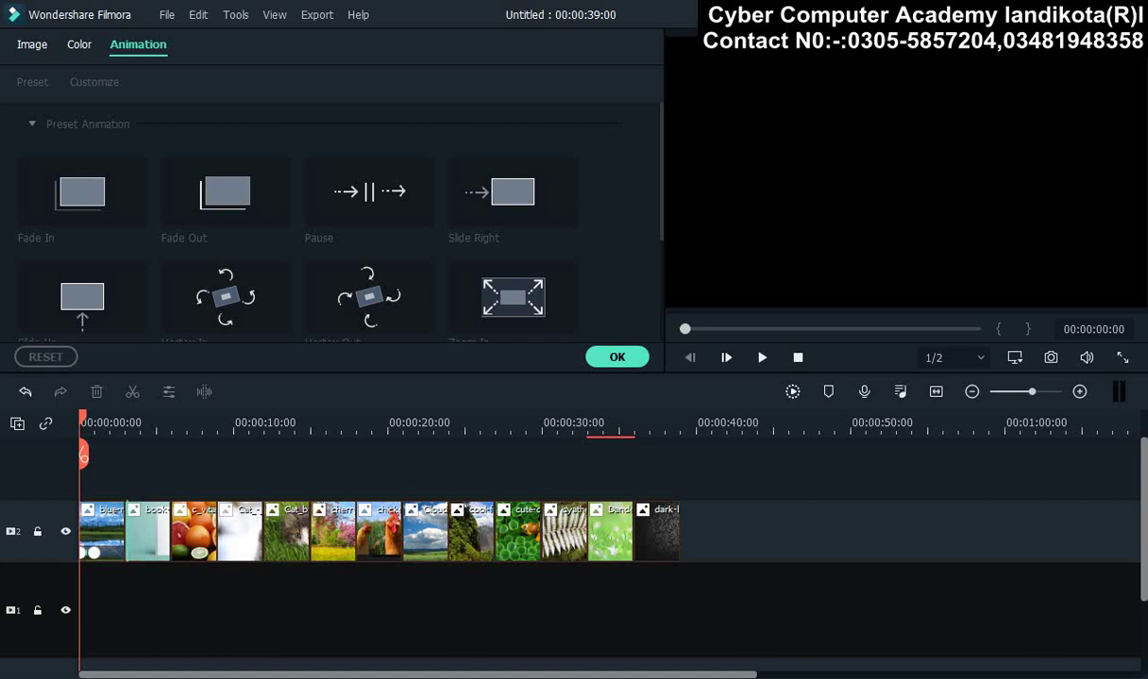
# - Give the book, citrus and white cat clips Pause, Zoom Out and Slide Up animations
pyautogui.click(148, 531)
pyautogui.click(761, 357)
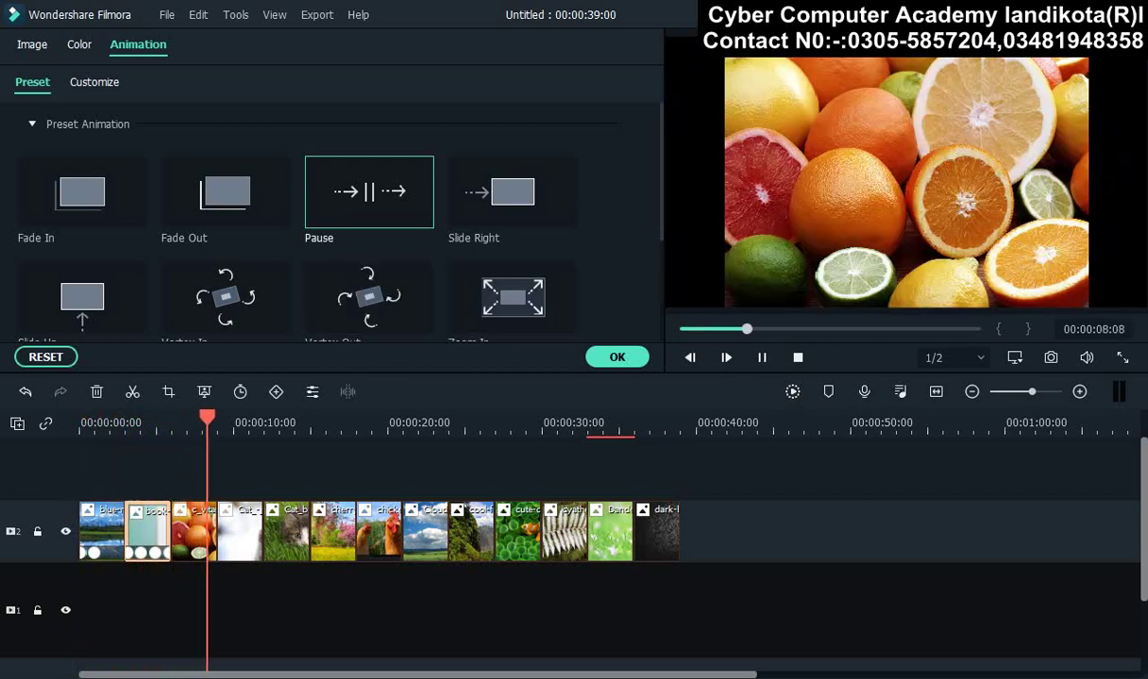
pyautogui.scroll(-3, 330, 217)
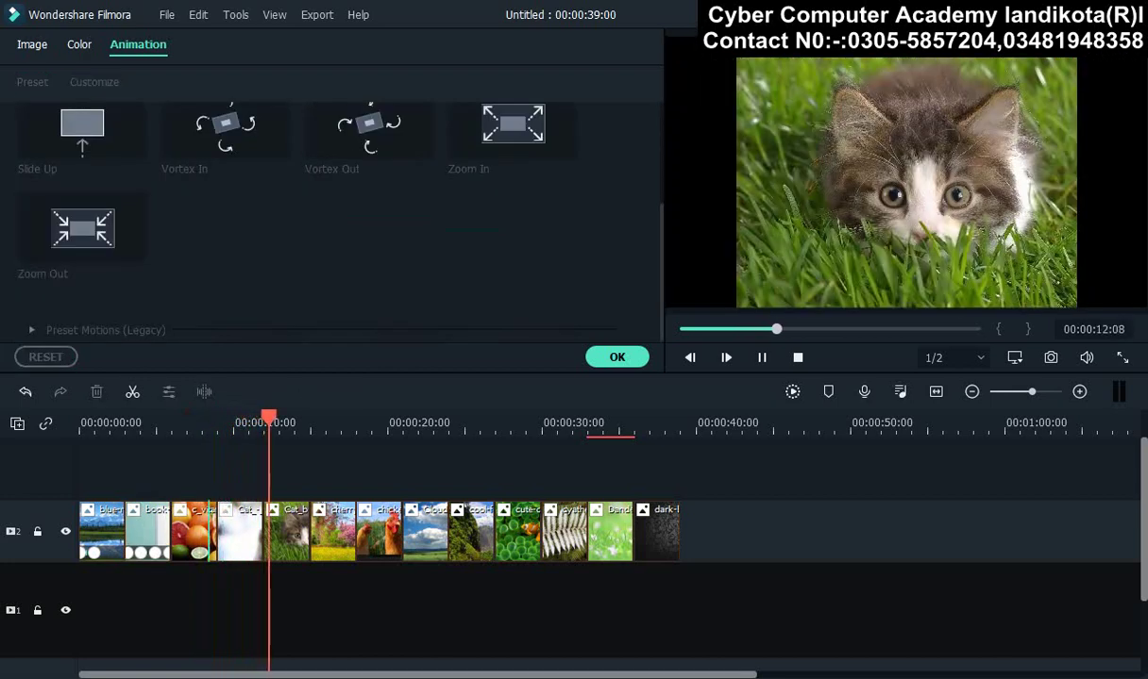
pyautogui.click(193, 533)
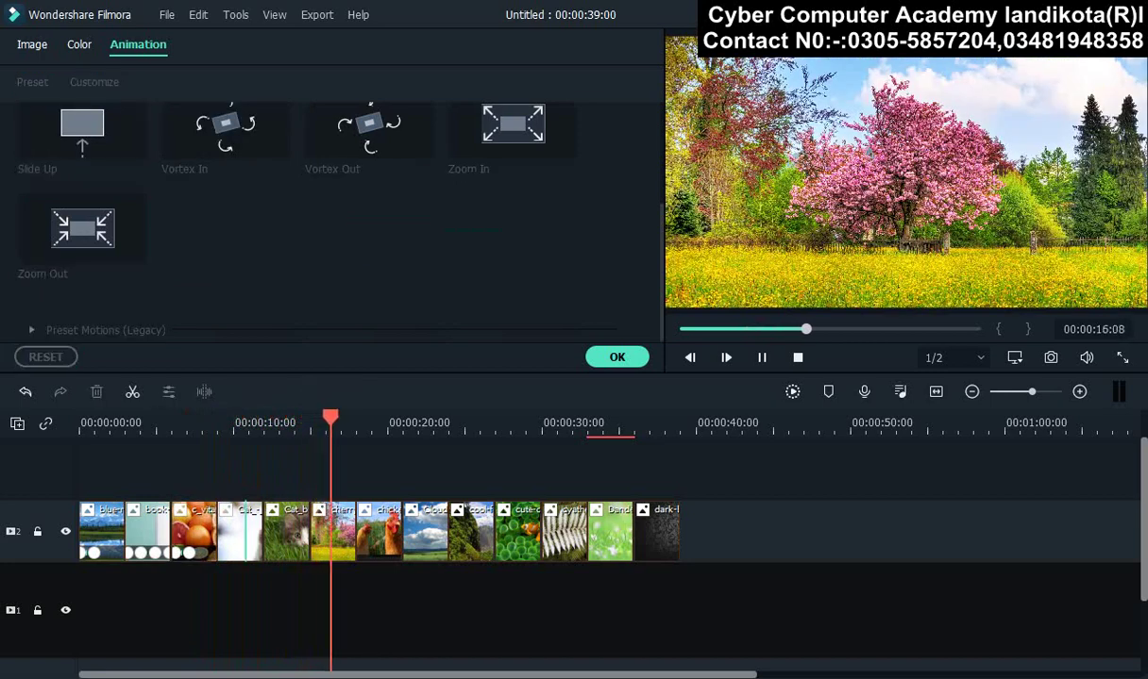
pyautogui.click(239, 533)
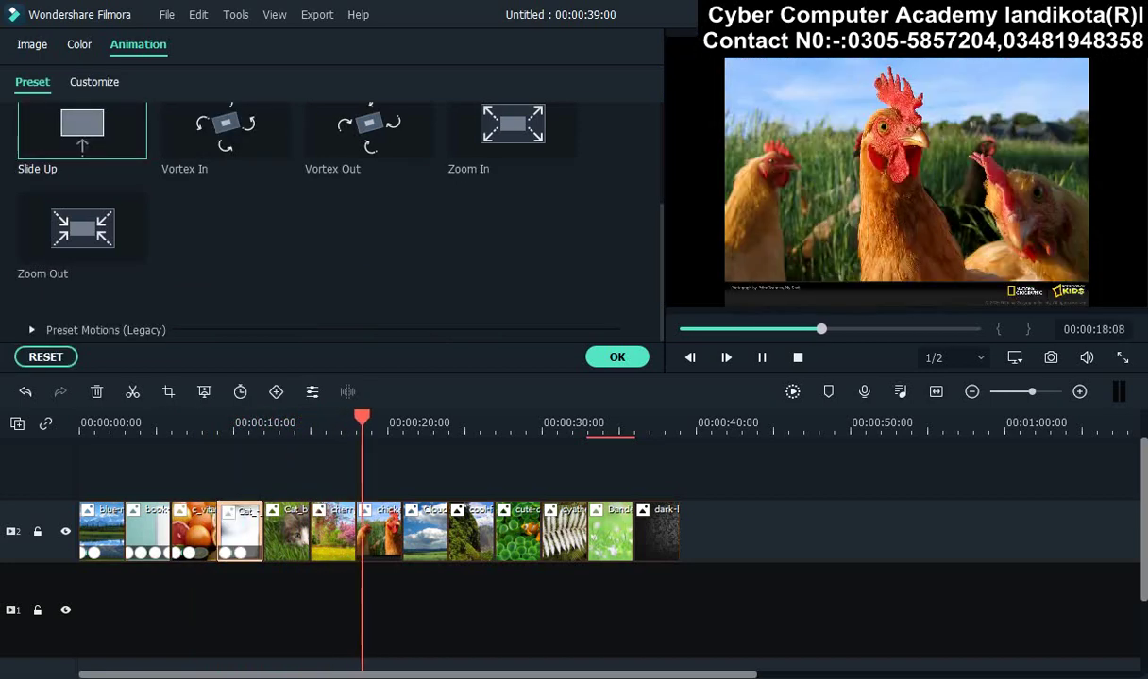
# - Add a custom keyframe zoom-in that scales up the white cat clip
pyautogui.click(94, 82)
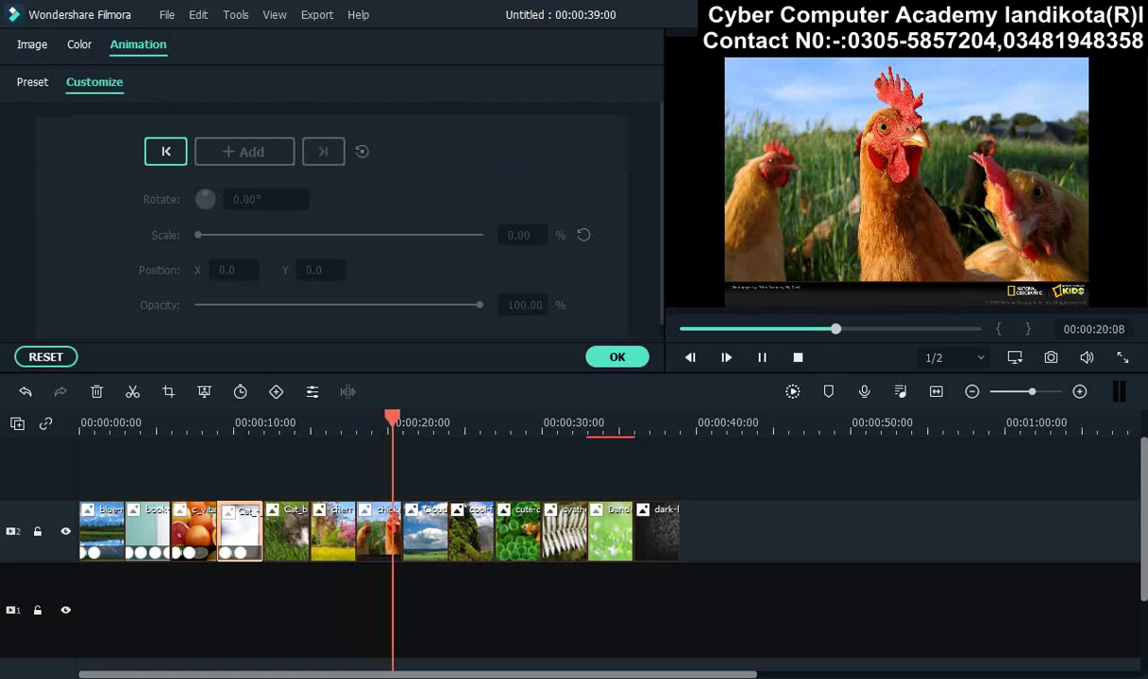
pyautogui.click(241, 422)
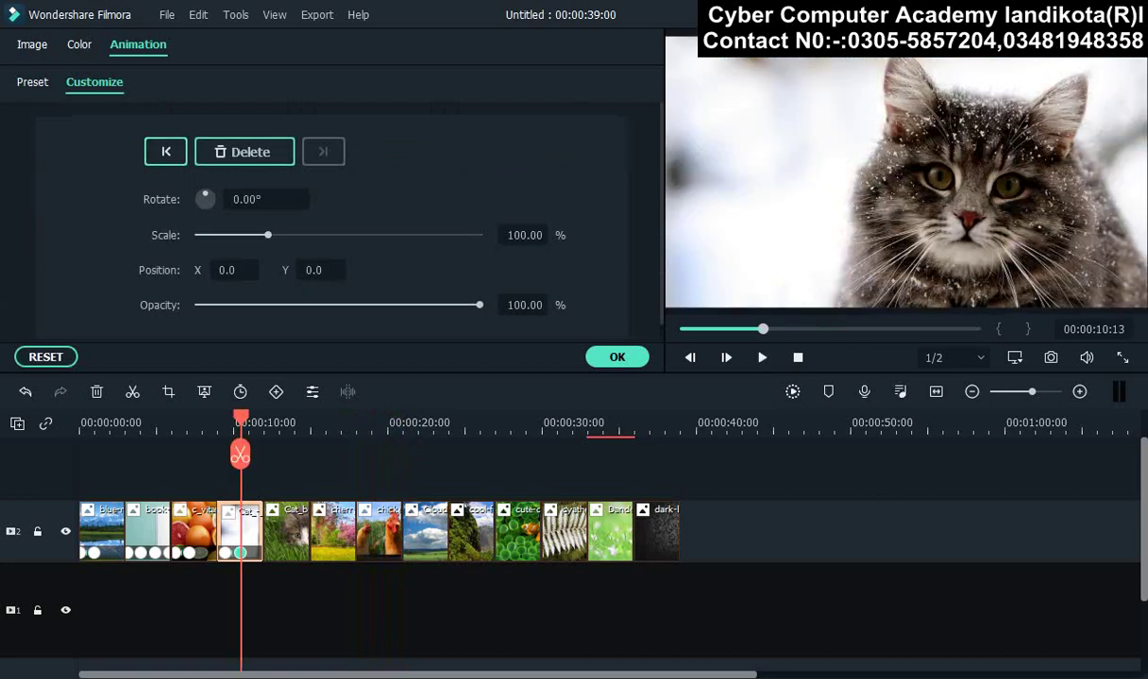
pyautogui.moveTo(267, 235); pyautogui.dragTo(479, 235)
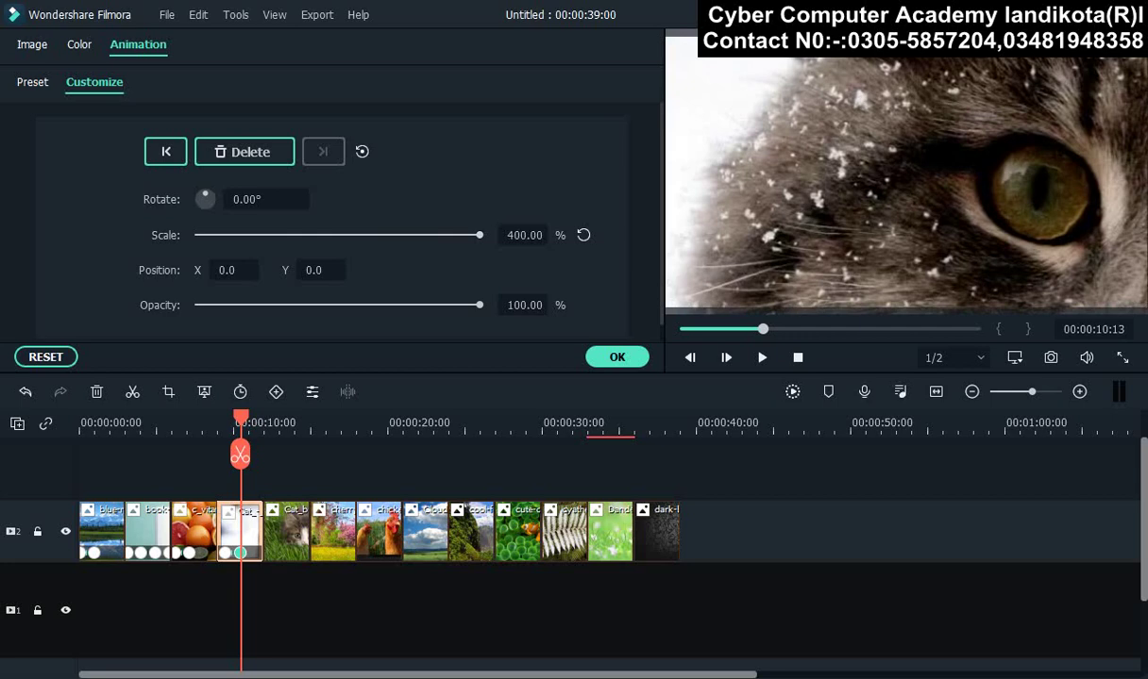
pyautogui.click(617, 357)
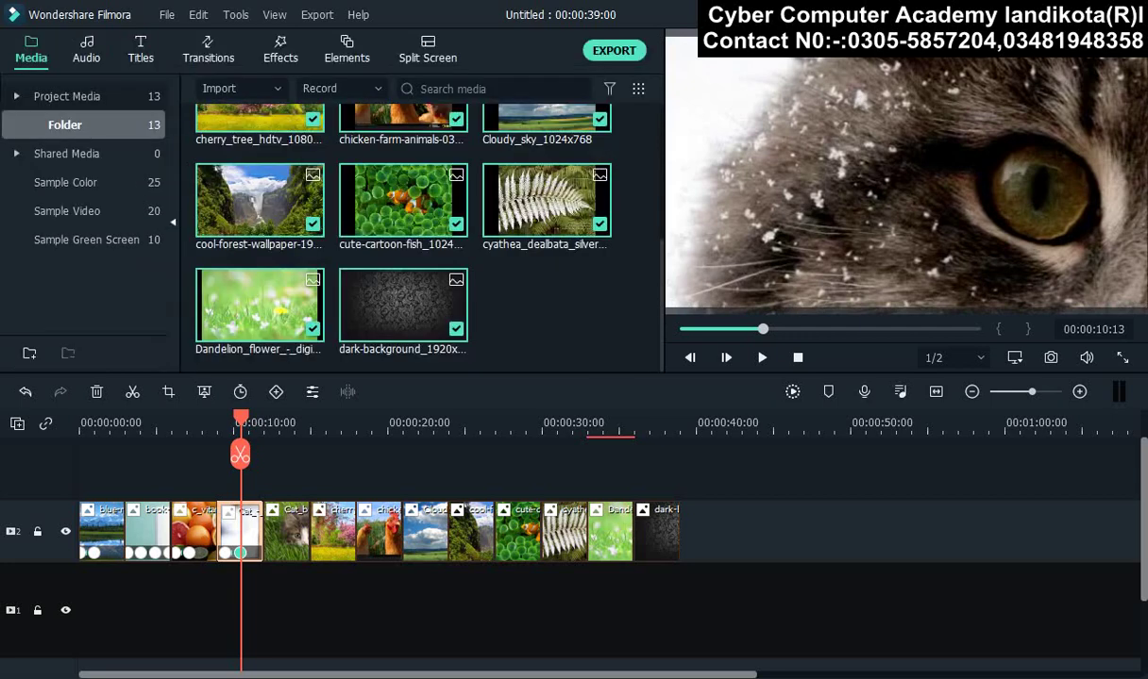
# - Preview the cat zoom, then show all Project Media and select the first clip
pyautogui.moveTo(241, 455); pyautogui.dragTo(219, 455)
pyautogui.click(762, 357)
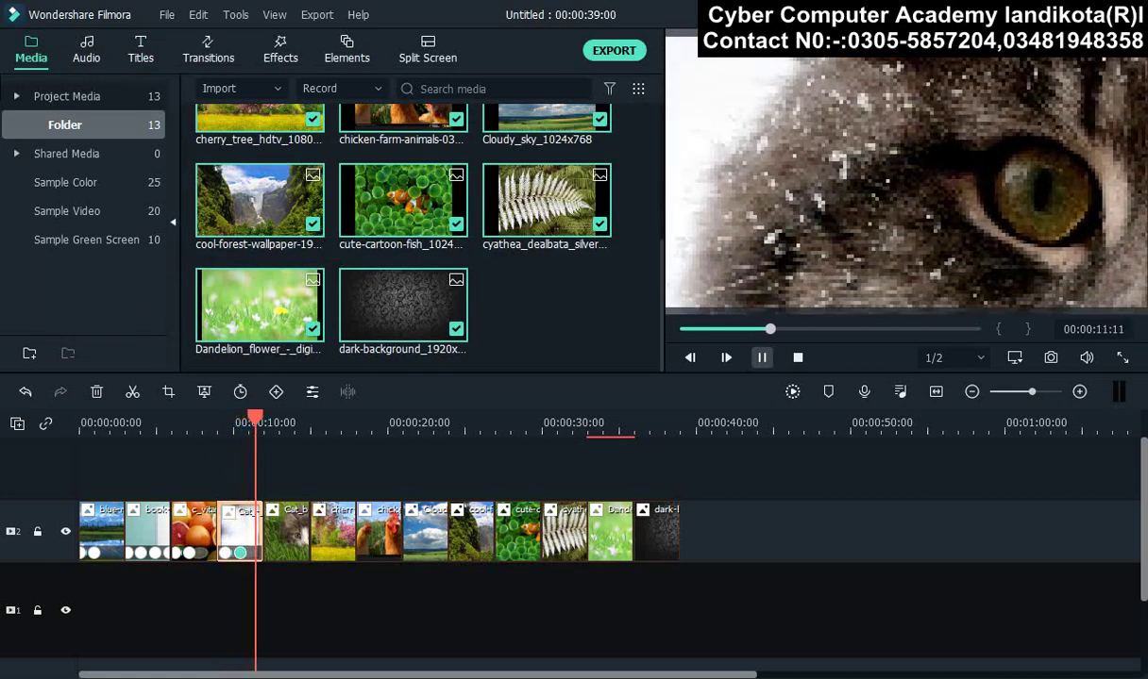
pyautogui.hotkey('ctrl', 'shift', '/')
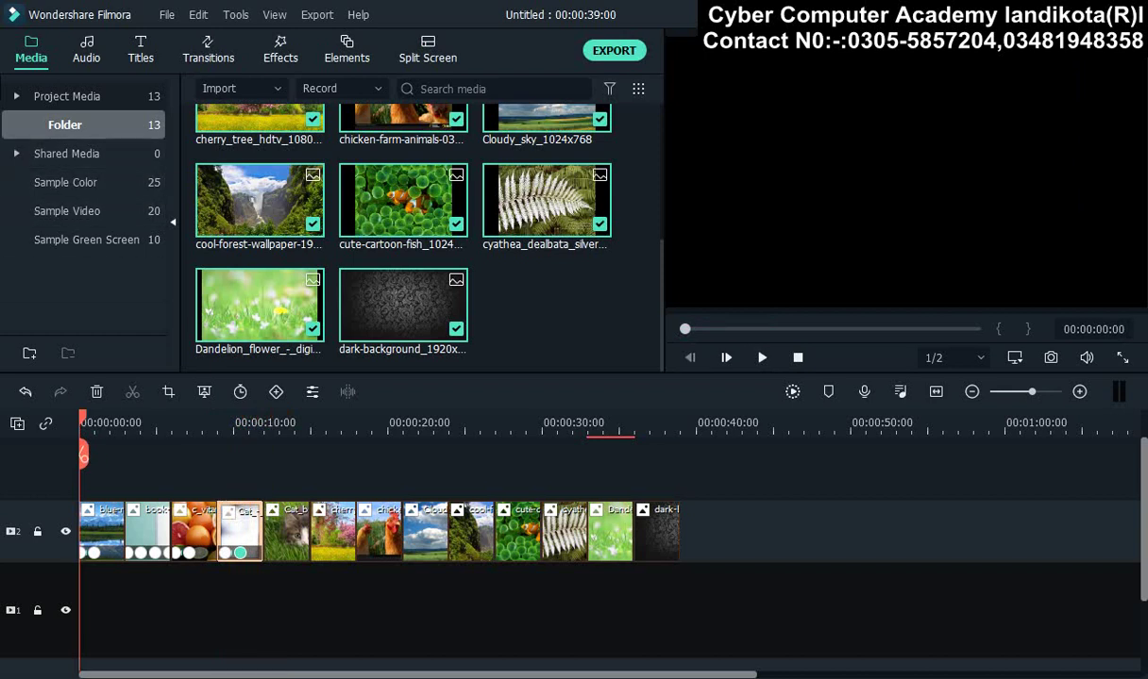
pyautogui.click(70, 95)
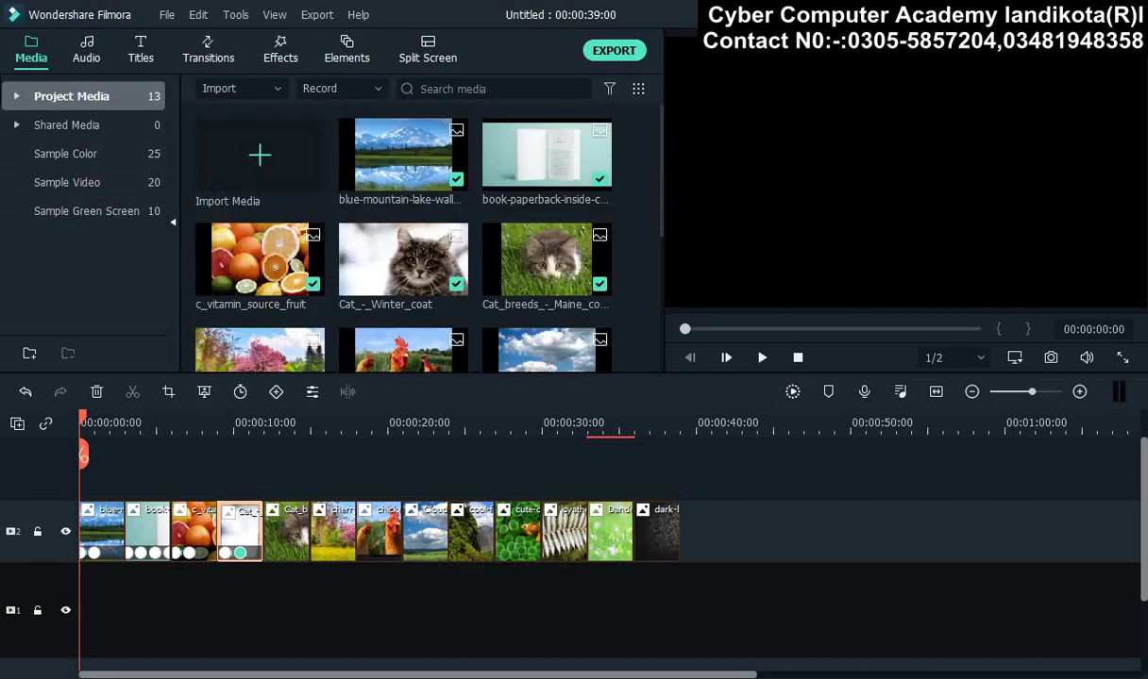
pyautogui.click(101, 531)
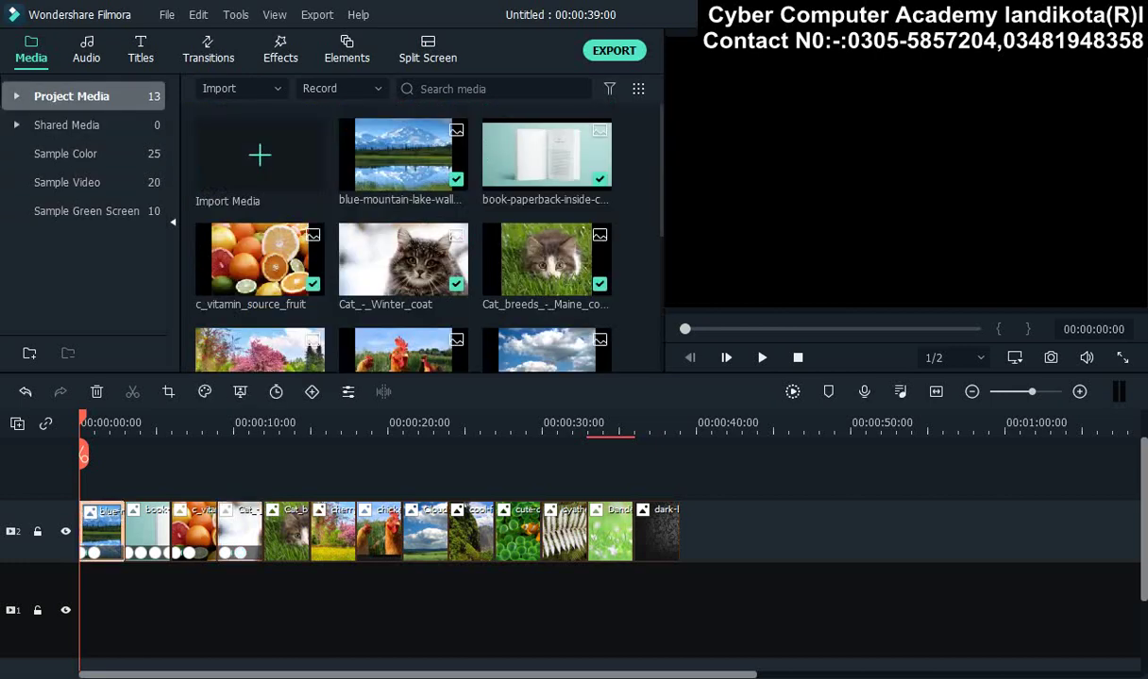
# - Preview the Blue city lights music track at a lowered preview volume
pyautogui.click(86, 49)
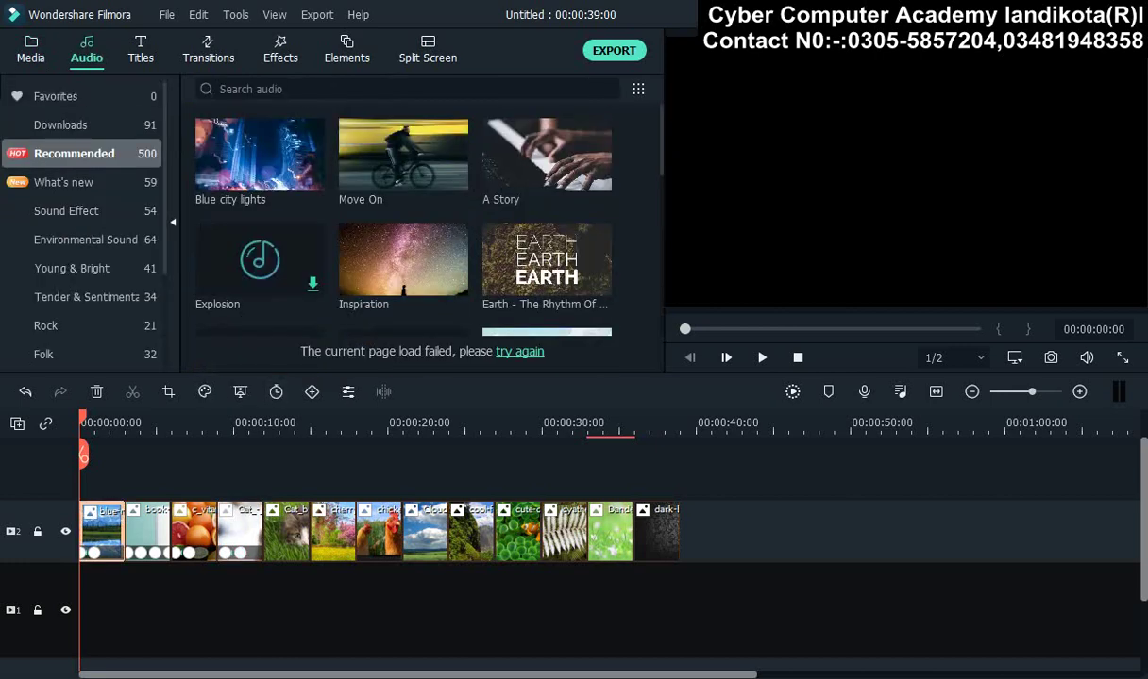
pyautogui.moveTo(217, 123)
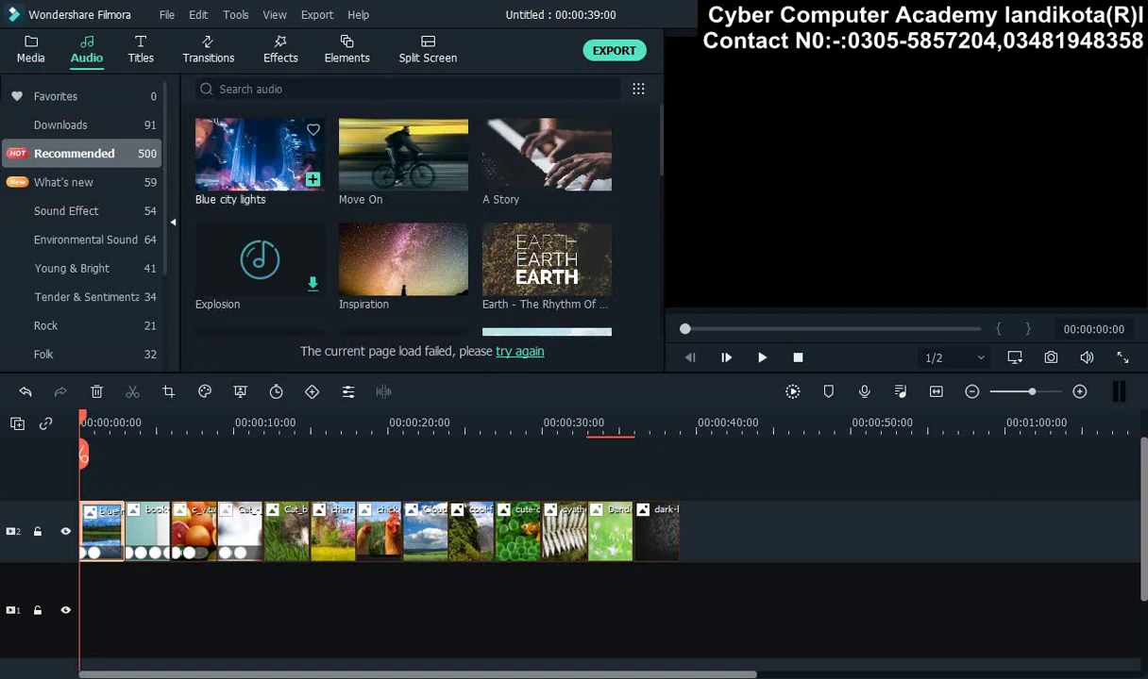
pyautogui.click(217, 123)
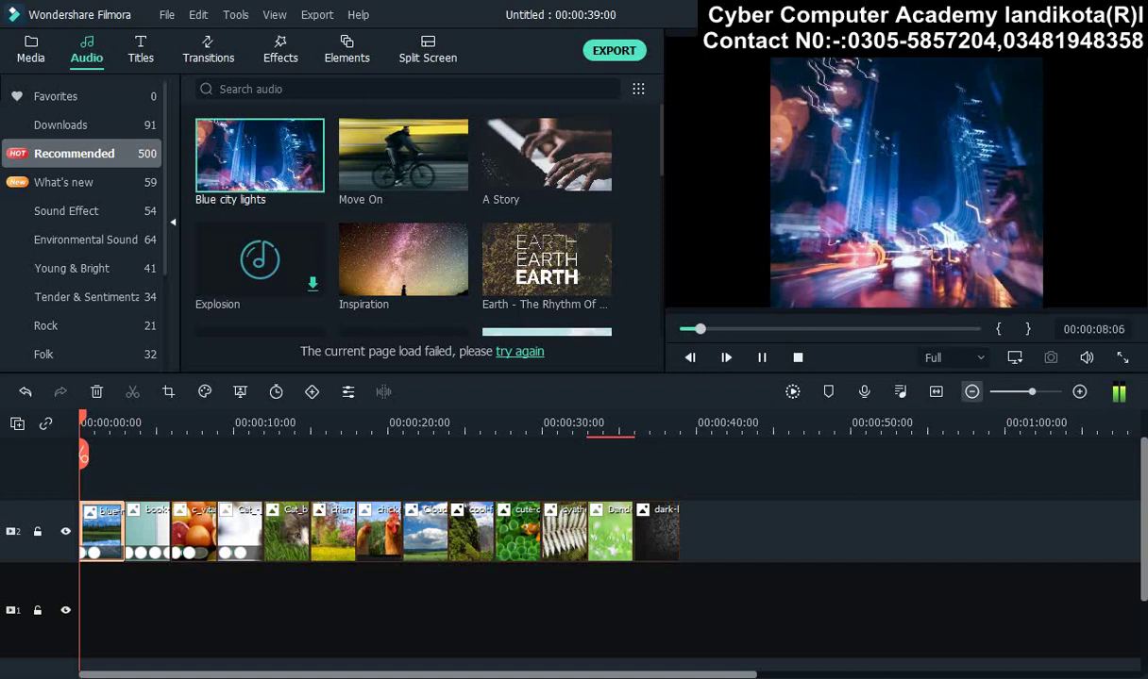
pyautogui.moveTo(1086, 357)
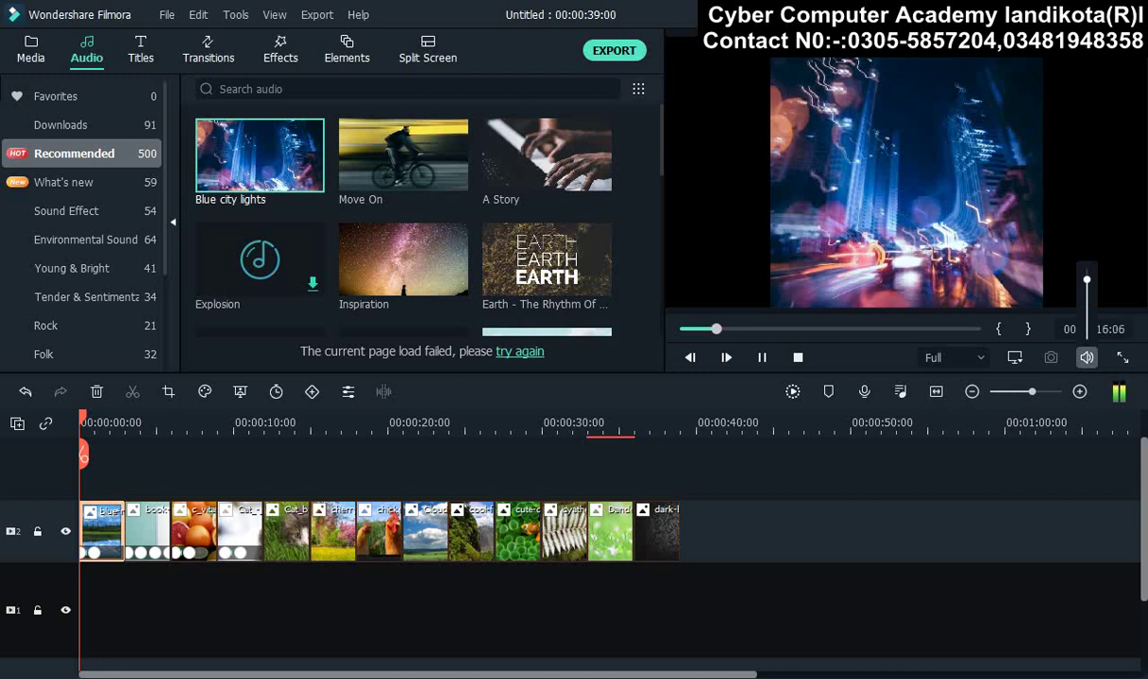
pyautogui.moveTo(1086, 280)
pyautogui.mouseDown()
pyautogui.moveTo(1086, 314)
pyautogui.moveTo(1087, 275)
pyautogui.mouseUp()
pyautogui.press('space')
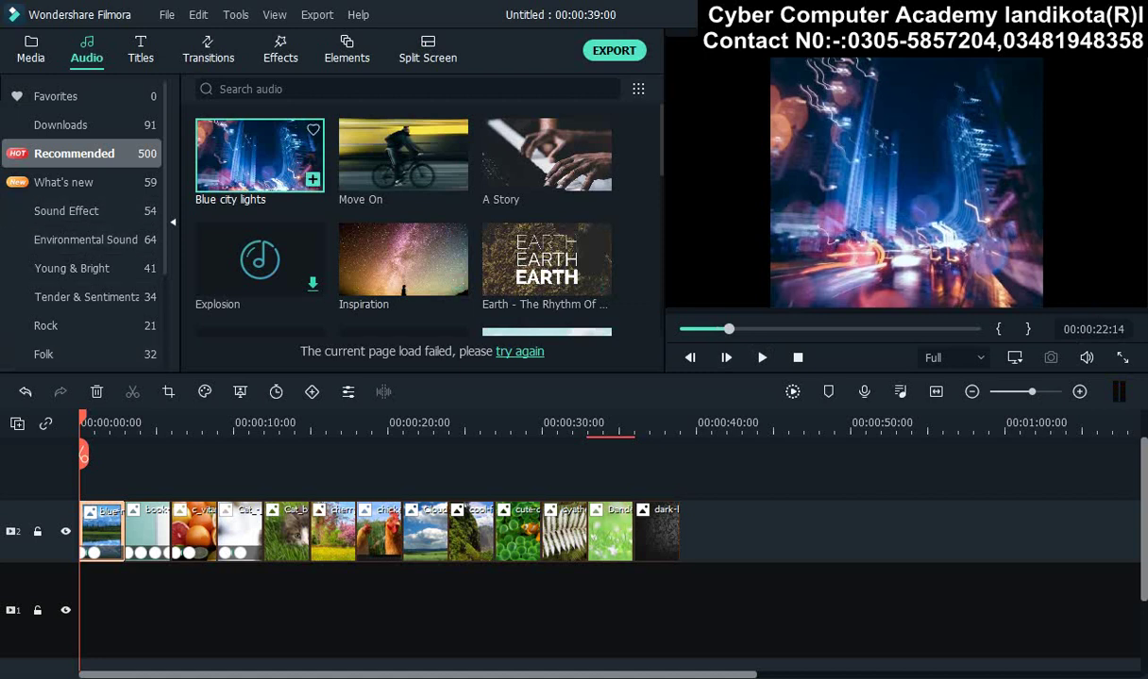
# - Place Blue city lights on an audio track under the clips and play the result
pyautogui.moveTo(260, 156)
pyautogui.mouseDown()
pyautogui.moveTo(133, 588)
pyautogui.moveTo(85, 589)
pyautogui.mouseUp()
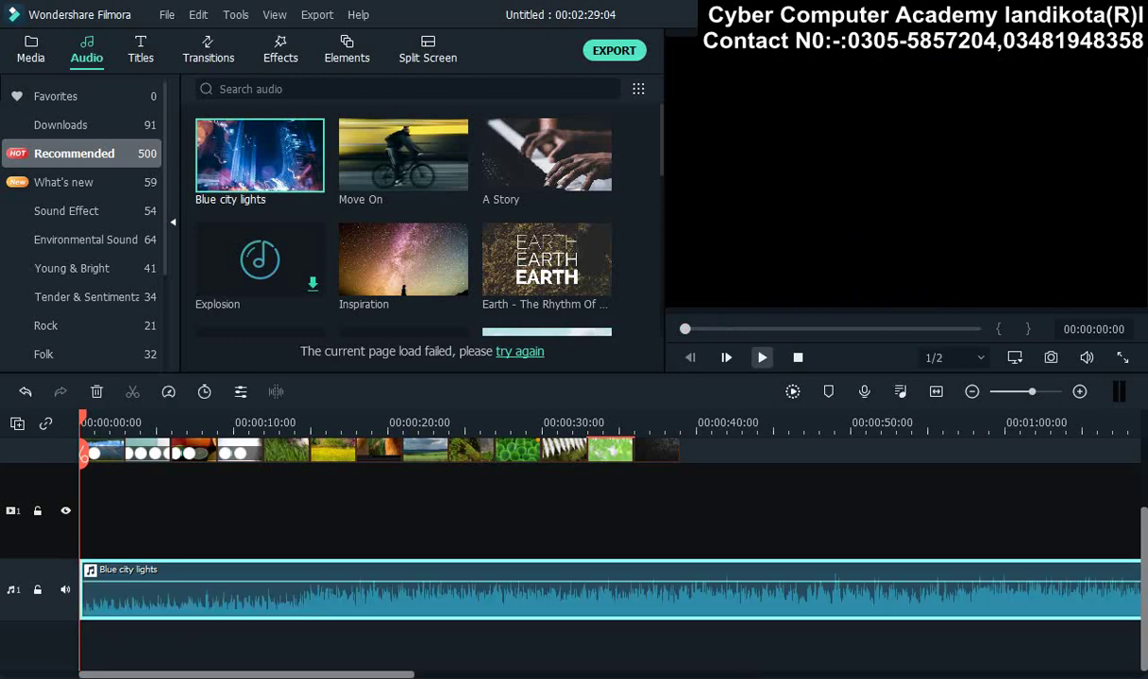
pyautogui.click(762, 358)
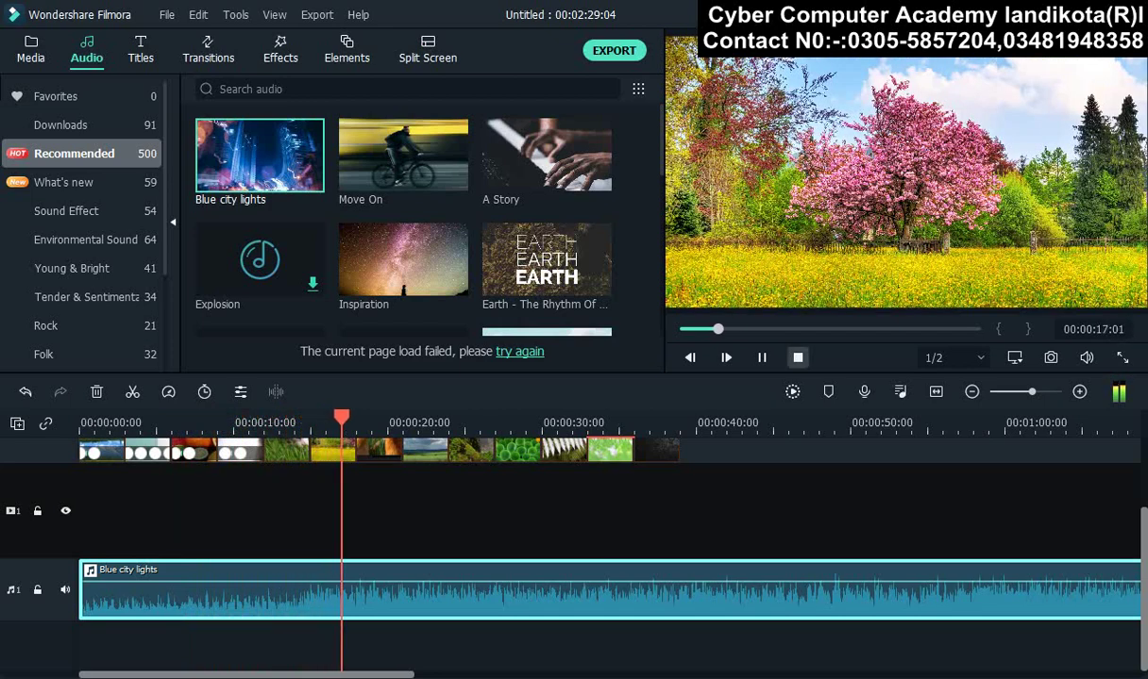
pyautogui.click(797, 358)
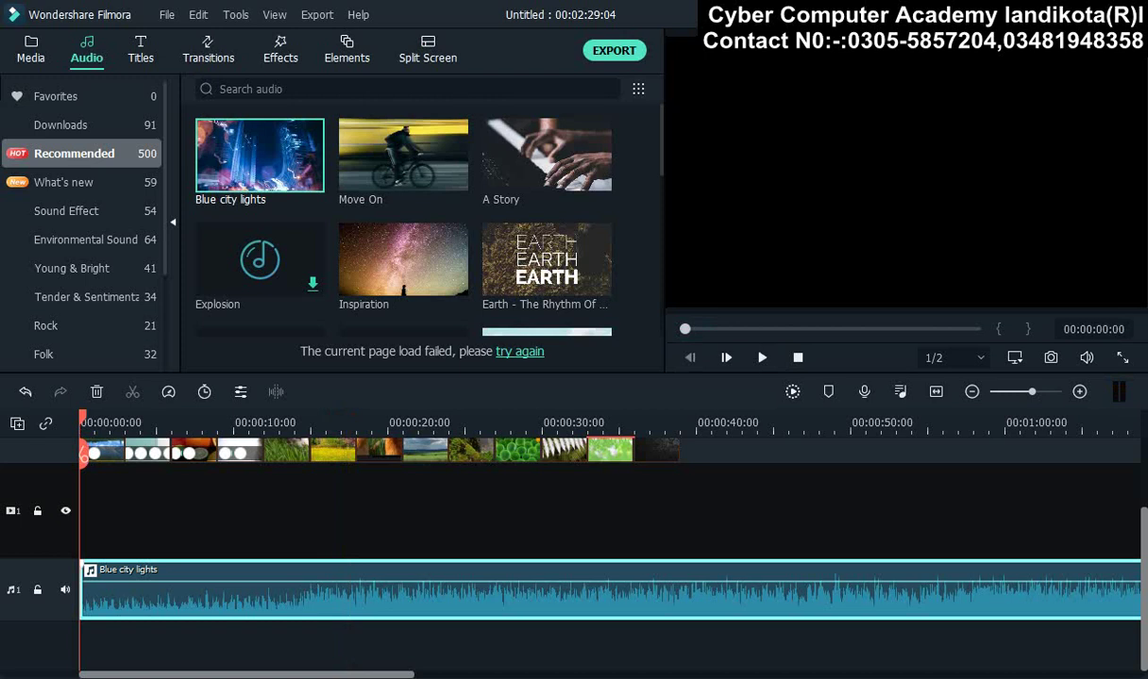
# - Delete the Blue city lights track, lengthen the first clip to make 00:00:41:10, and preview Move On
pyautogui.press('Delete')
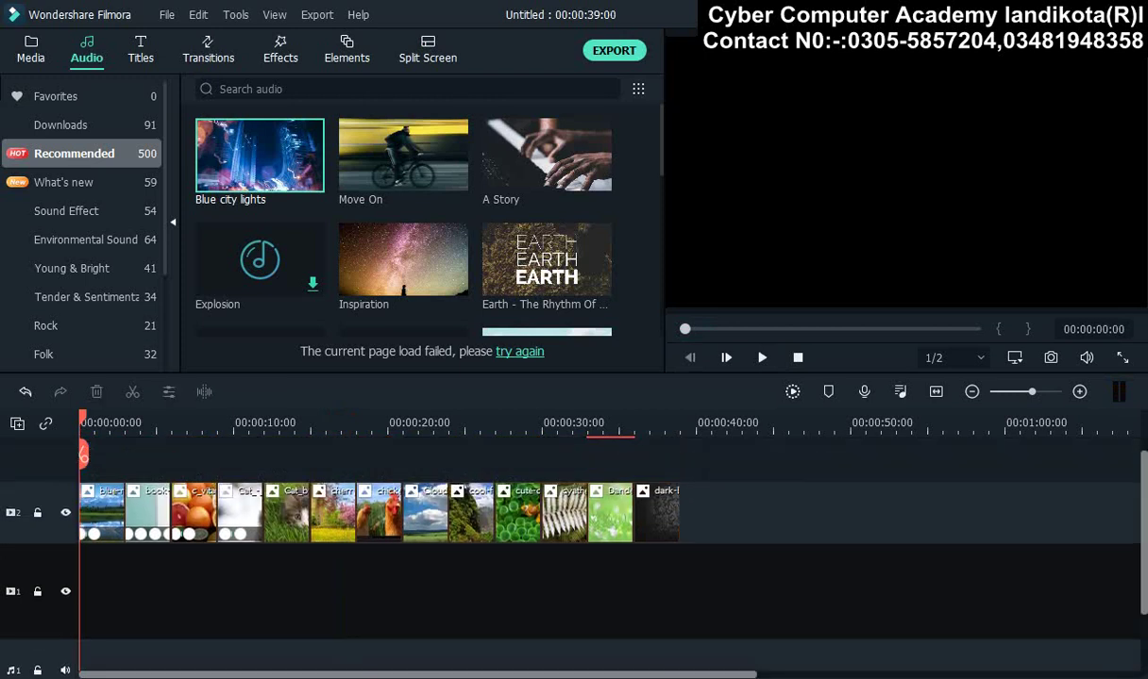
pyautogui.doubleClick(101, 513)
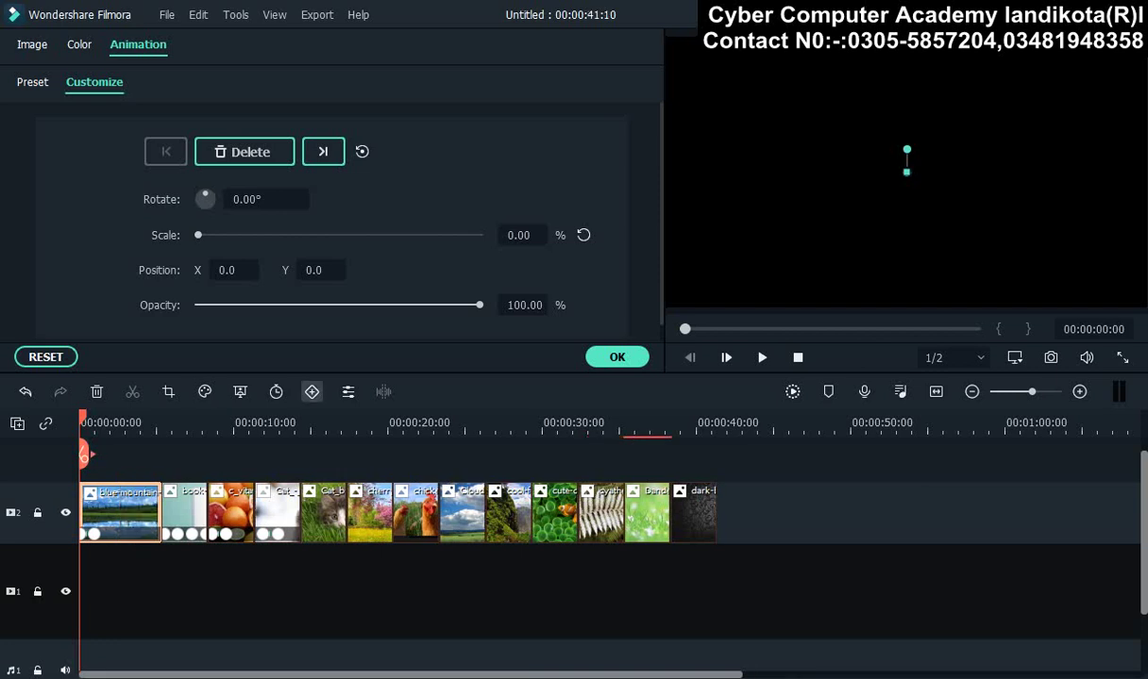
pyautogui.click(617, 357)
pyautogui.click(184, 513)
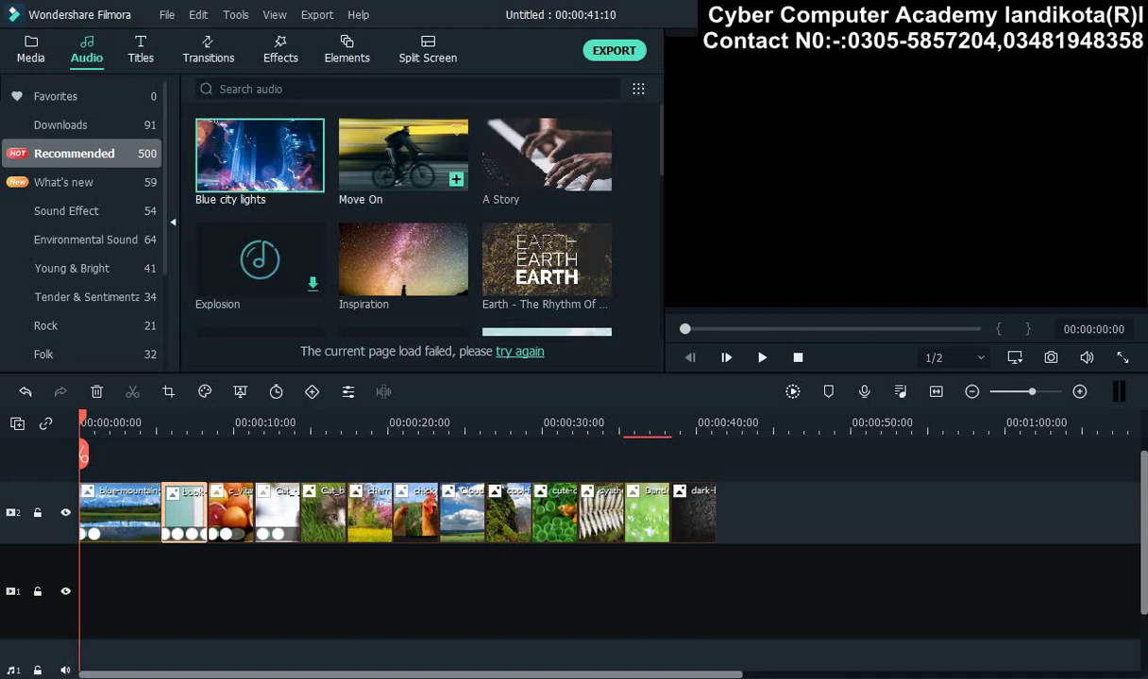
pyautogui.click(403, 154)
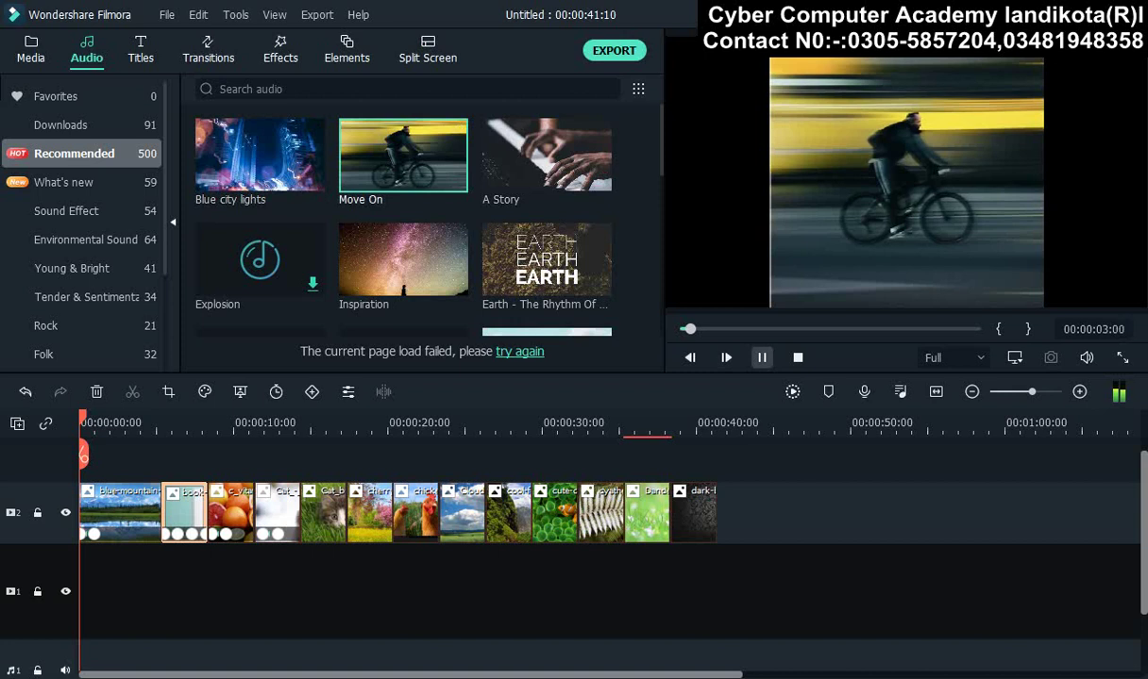
# - Audition the A Story and Earth - The Rhythm Of Memories tracks, then open the book clip's animation settings
pyautogui.click(547, 156)
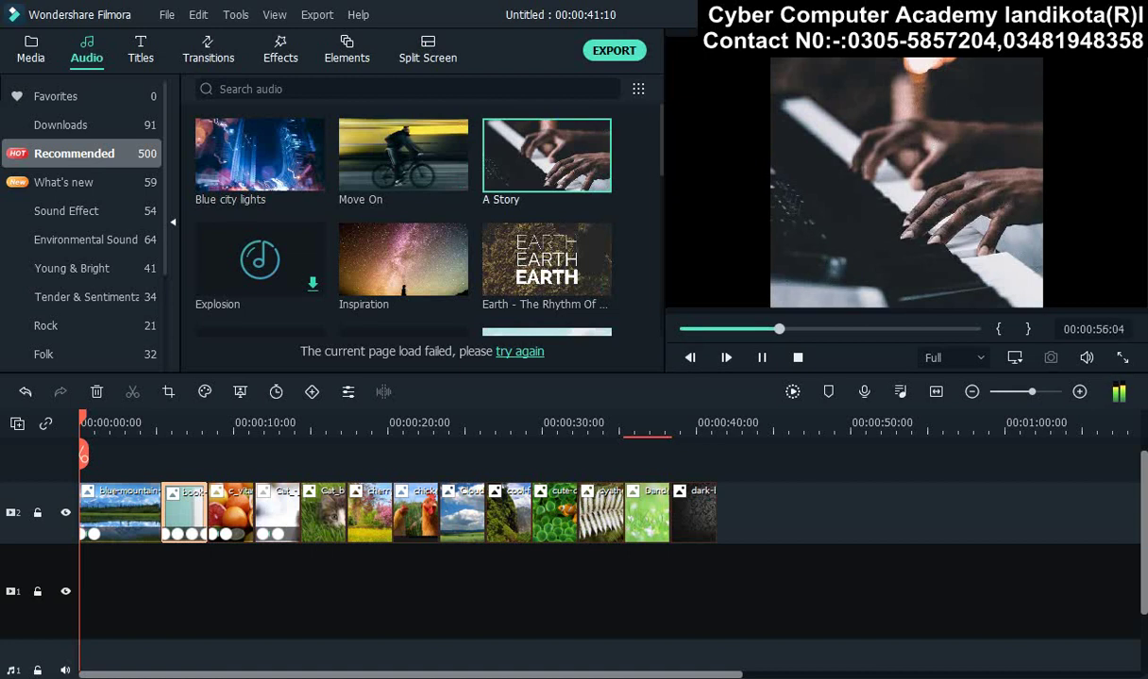
pyautogui.click(797, 358)
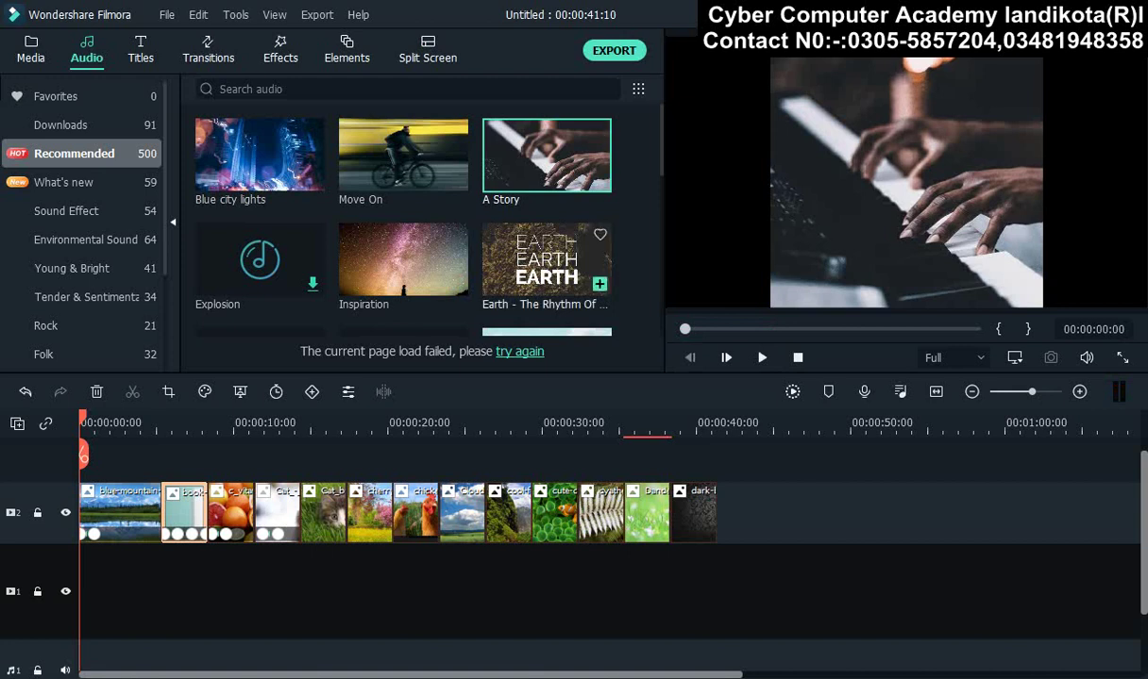
pyautogui.doubleClick(546, 259)
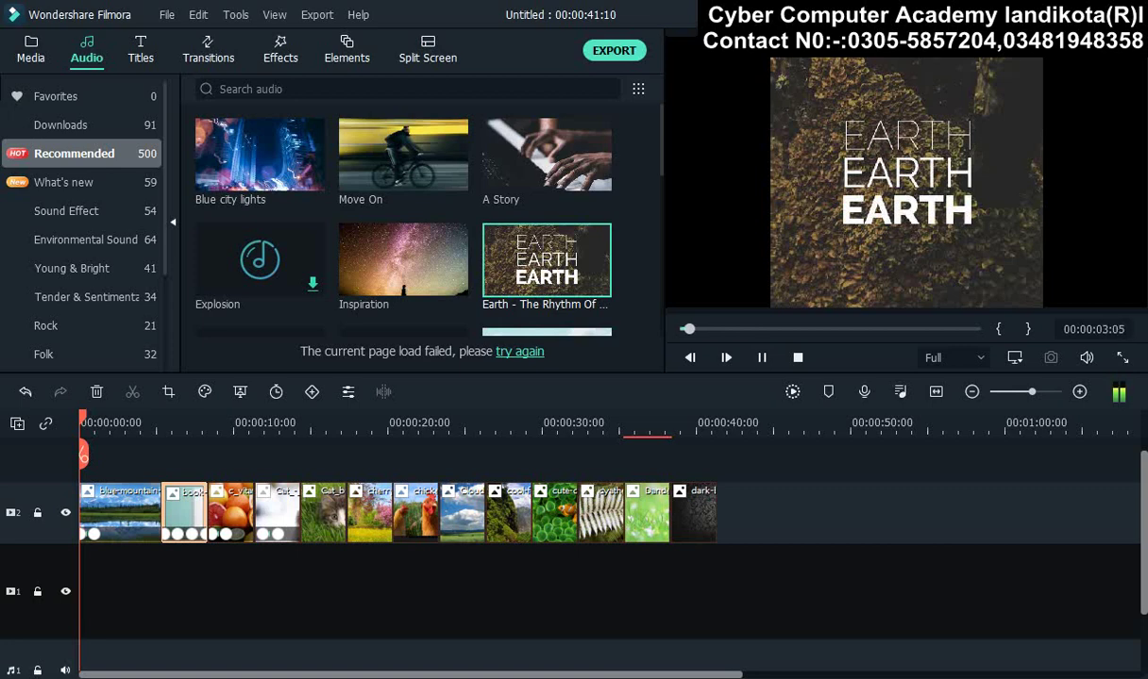
pyautogui.doubleClick(184, 514)
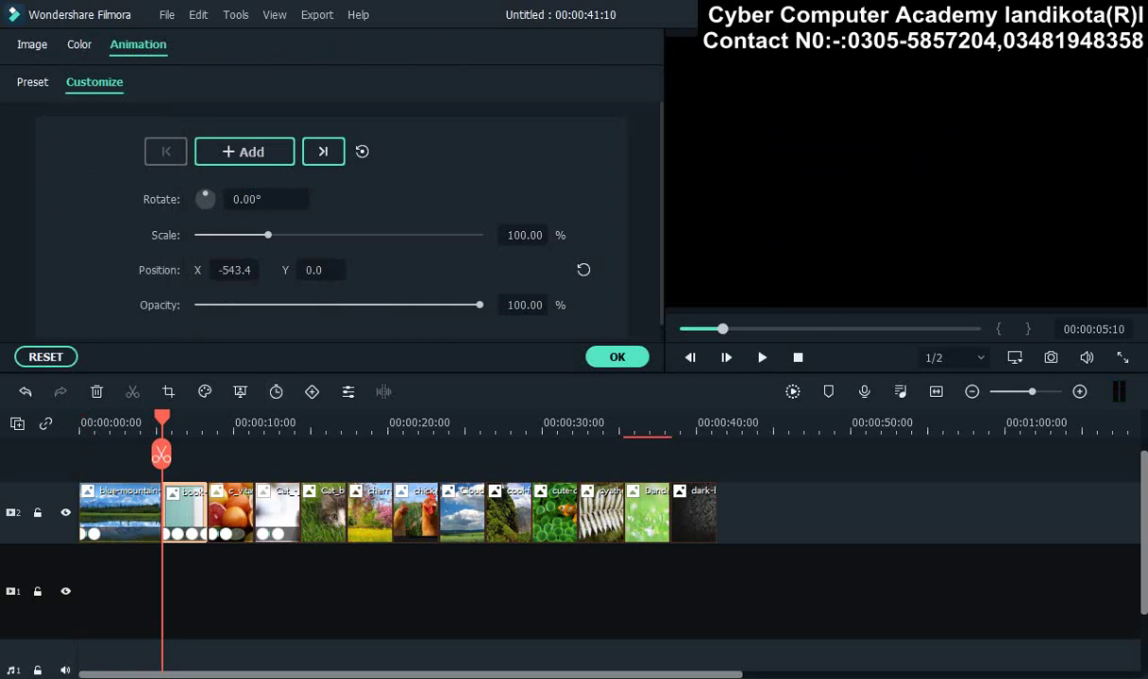
# - Extend the book clip and the following image clips through Dandelion so the project runs 00:01:11:00
pyautogui.moveTo(206, 514); pyautogui.dragTo(250, 514)
pyautogui.click(274, 514)
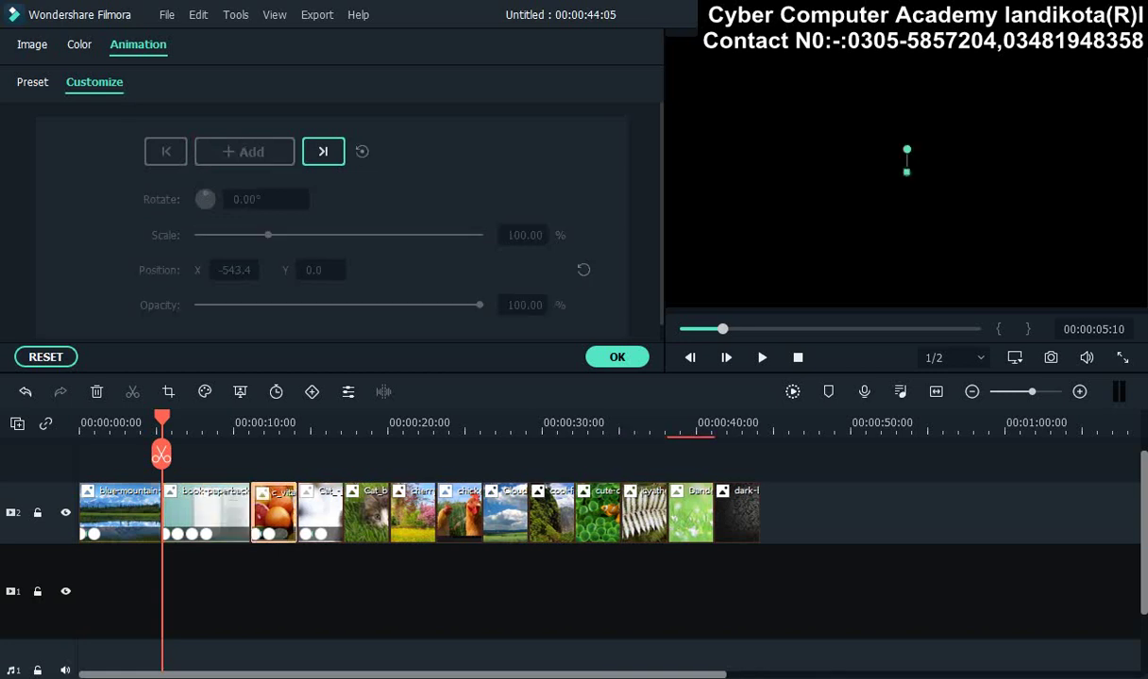
pyautogui.keyDown('ctrl'); pyautogui.click(320, 514); pyautogui.keyUp('ctrl')
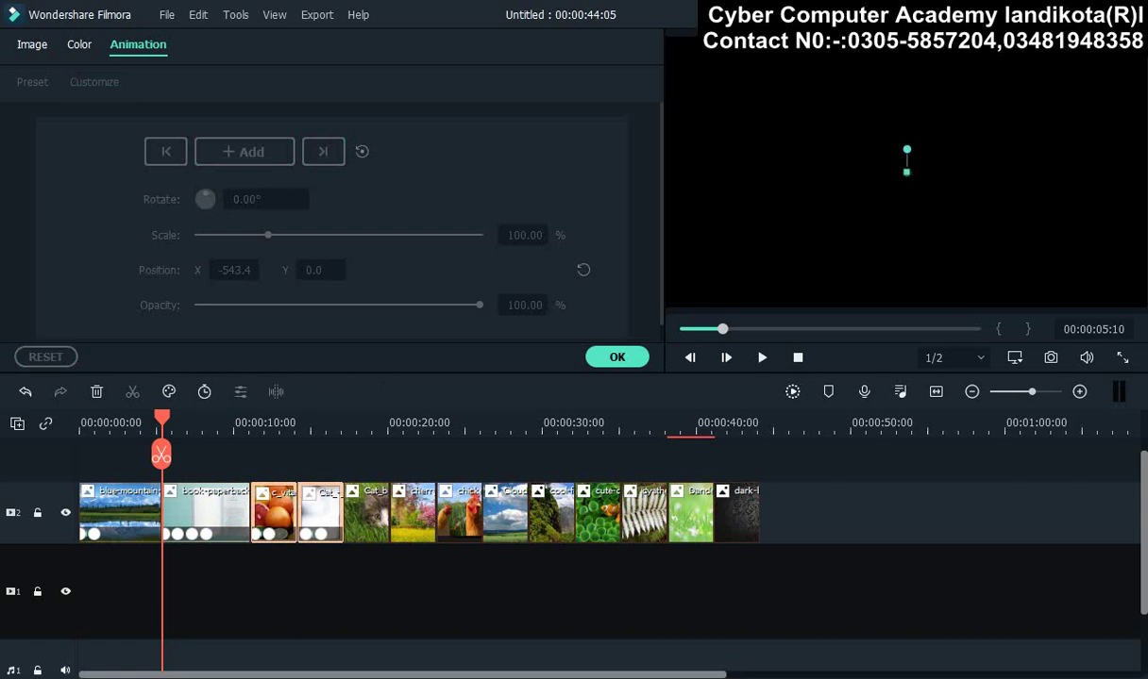
pyautogui.keyDown('ctrl'); pyautogui.click(366, 514); pyautogui.keyUp('ctrl')
pyautogui.keyDown('ctrl'); pyautogui.click(412, 514); pyautogui.keyUp('ctrl')
pyautogui.keyDown('ctrl'); pyautogui.click(459, 514); pyautogui.keyUp('ctrl')
pyautogui.keyDown('ctrl'); pyautogui.click(505, 514); pyautogui.keyUp('ctrl')
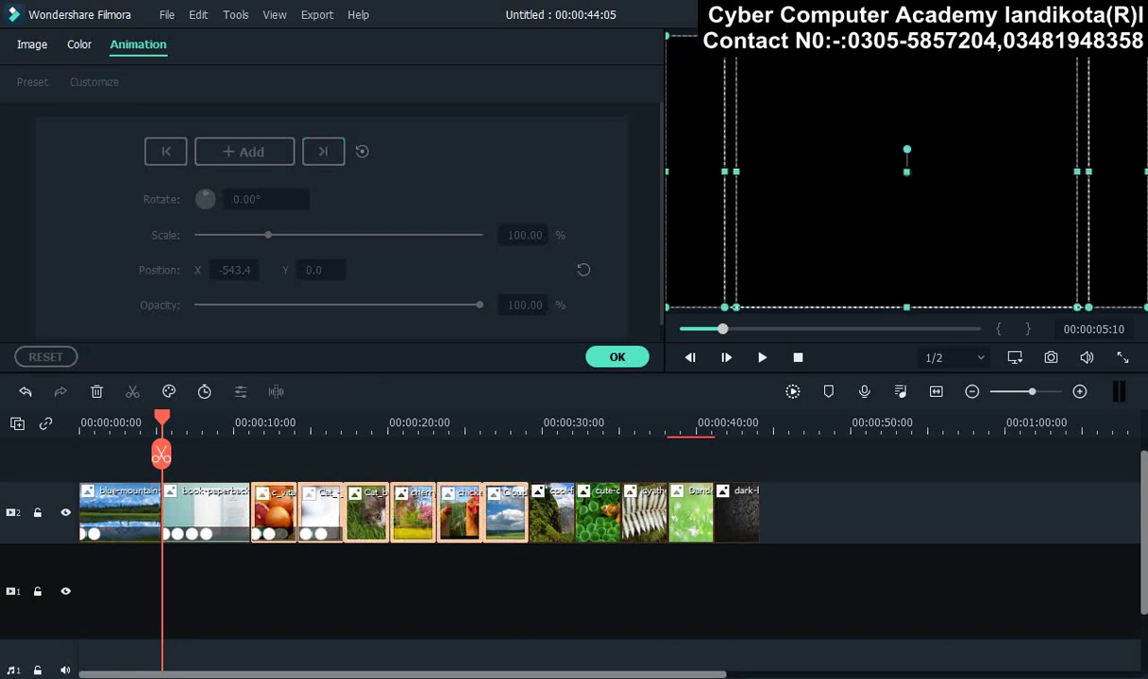
pyautogui.keyDown('ctrl'); pyautogui.click(551, 515); pyautogui.keyUp('ctrl')
pyautogui.keyDown('ctrl'); pyautogui.click(644, 514); pyautogui.keyUp('ctrl')
pyautogui.keyDown('ctrl'); pyautogui.click(598, 514); pyautogui.keyUp('ctrl')
pyautogui.keyDown('ctrl'); pyautogui.click(690, 514); pyautogui.keyUp('ctrl')
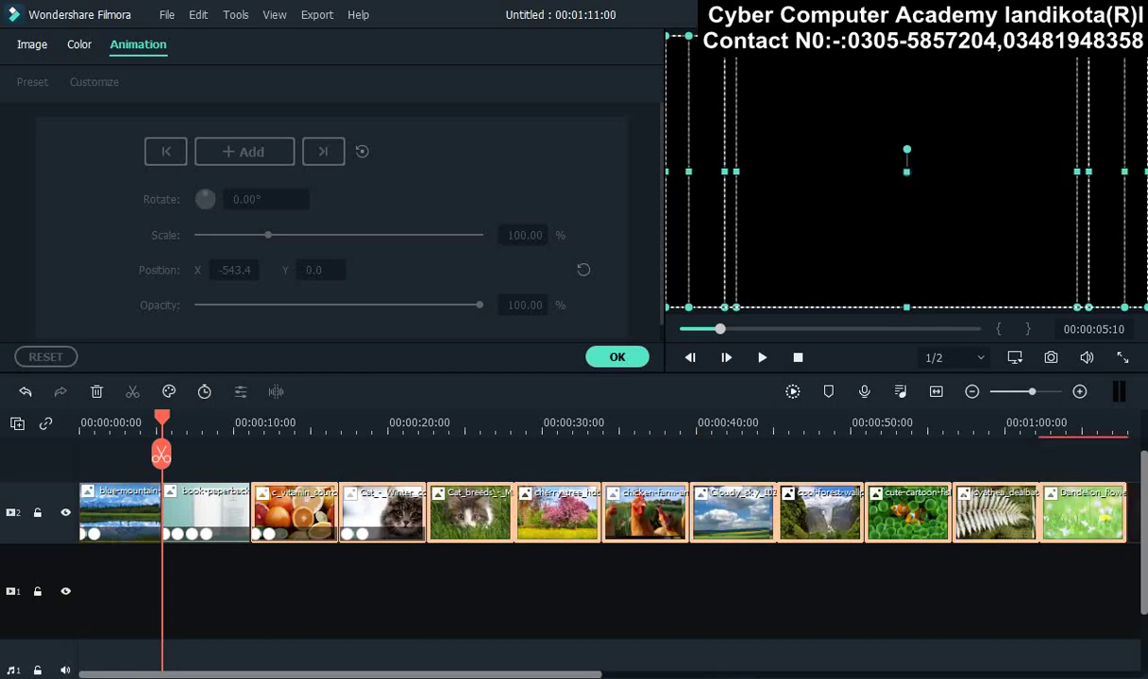
pyautogui.moveTo(161, 422); pyautogui.dragTo(81, 422)
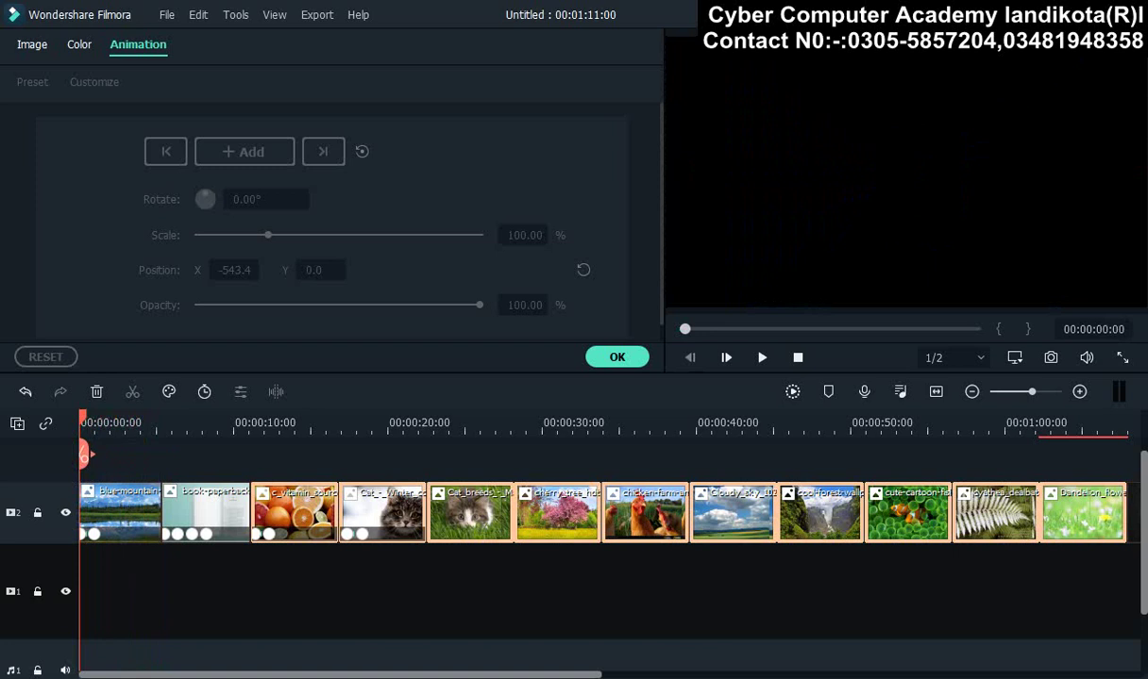
pyautogui.click(616, 356)
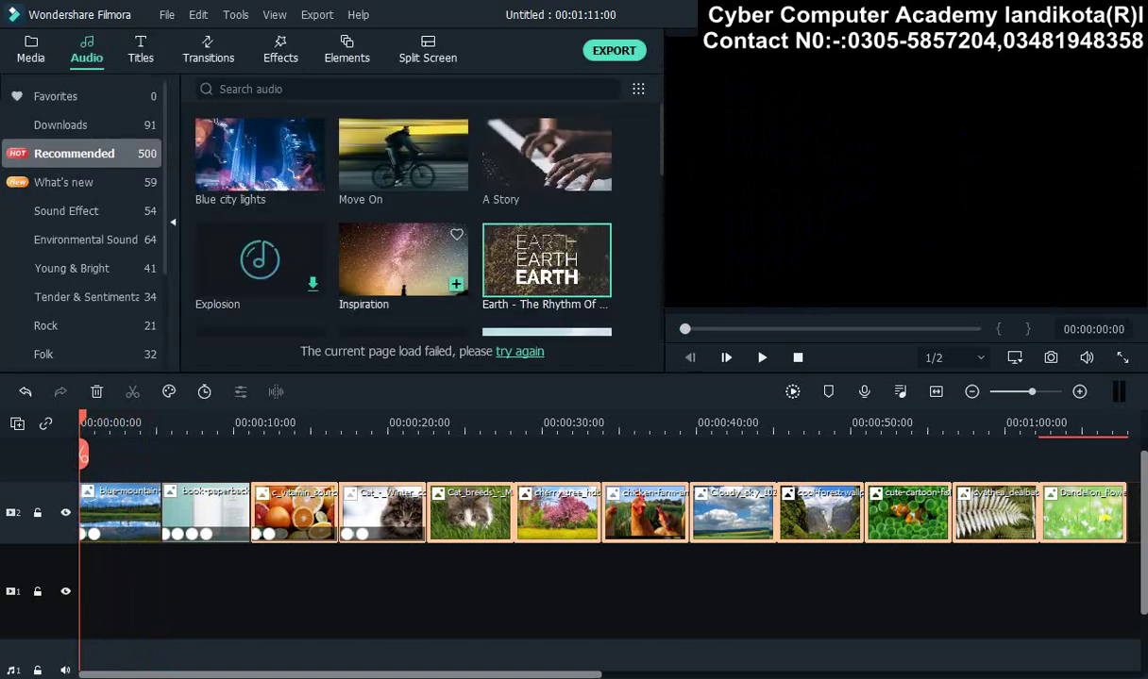
# - Preview Inspiration and Earth, then place Earth - The Rhythm Of Memories on the audio track under the clips
pyautogui.click(396, 274)
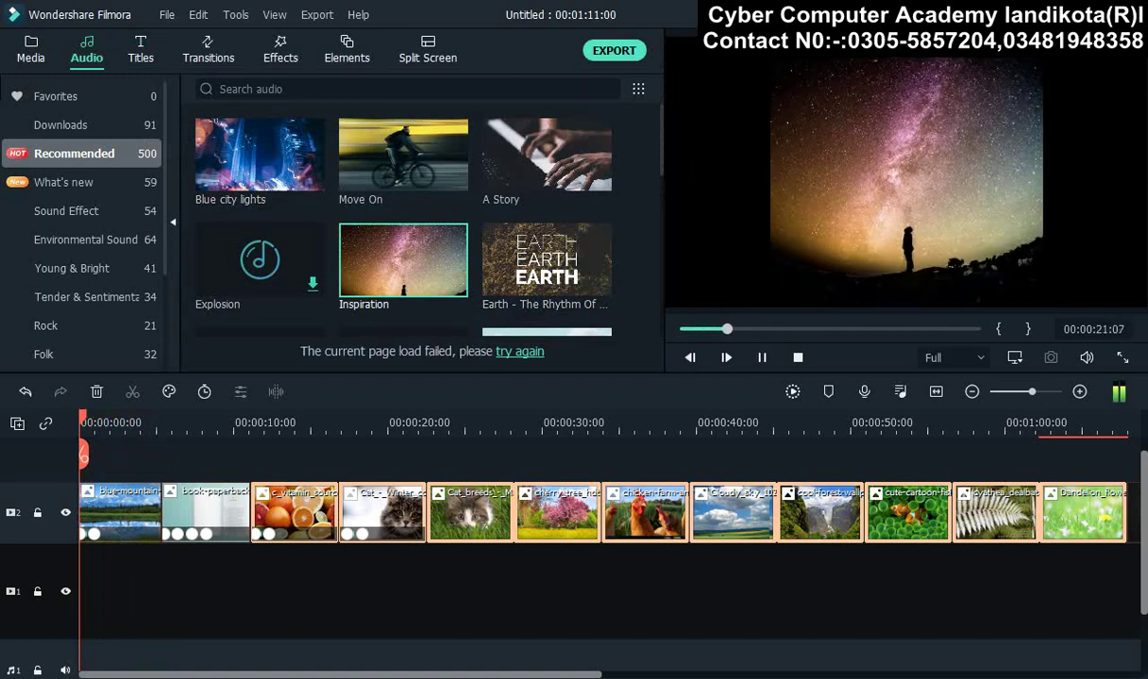
pyautogui.click(546, 259)
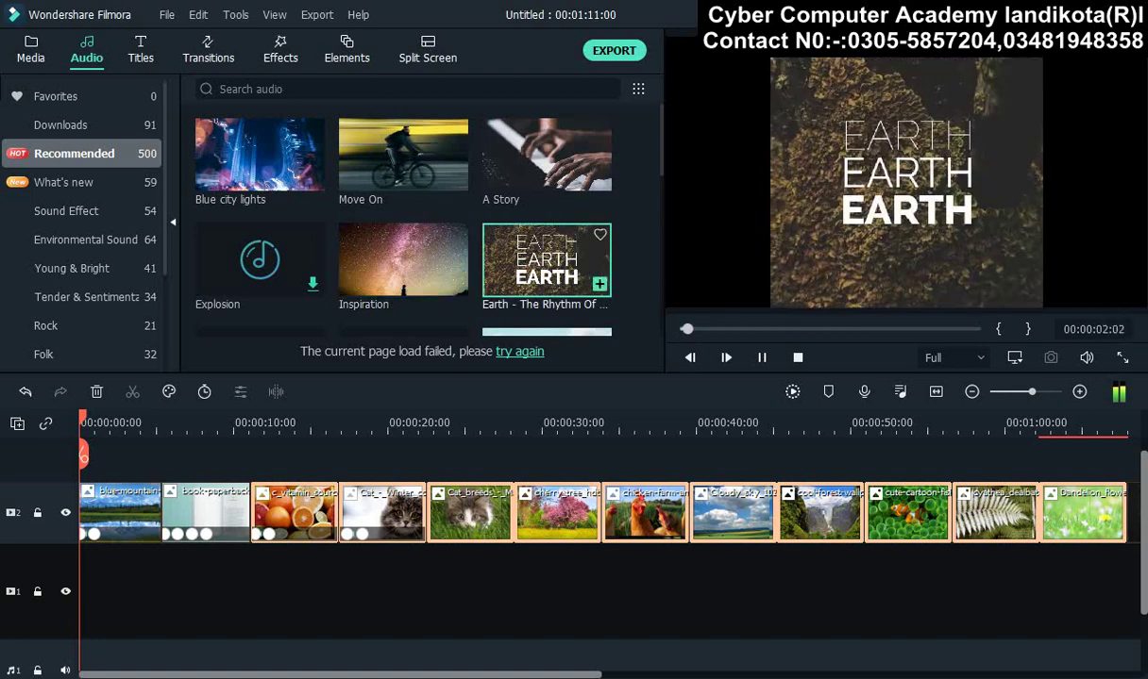
pyautogui.moveTo(547, 260); pyautogui.dragTo(161, 623)
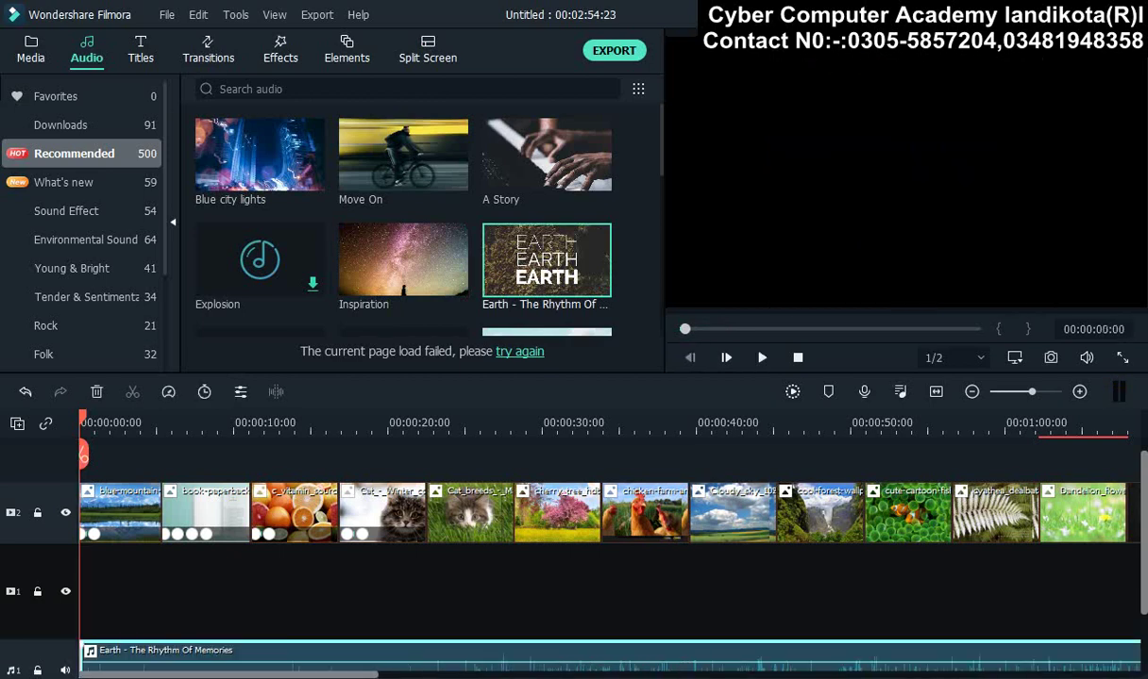
# - Scroll to the timeline's end and play the slideshow to check where the music runs past it
pyautogui.hscroll(2, 604, 528)
pyautogui.hscroll(3, 604, 528)
pyautogui.hscroll(3, 604, 529)
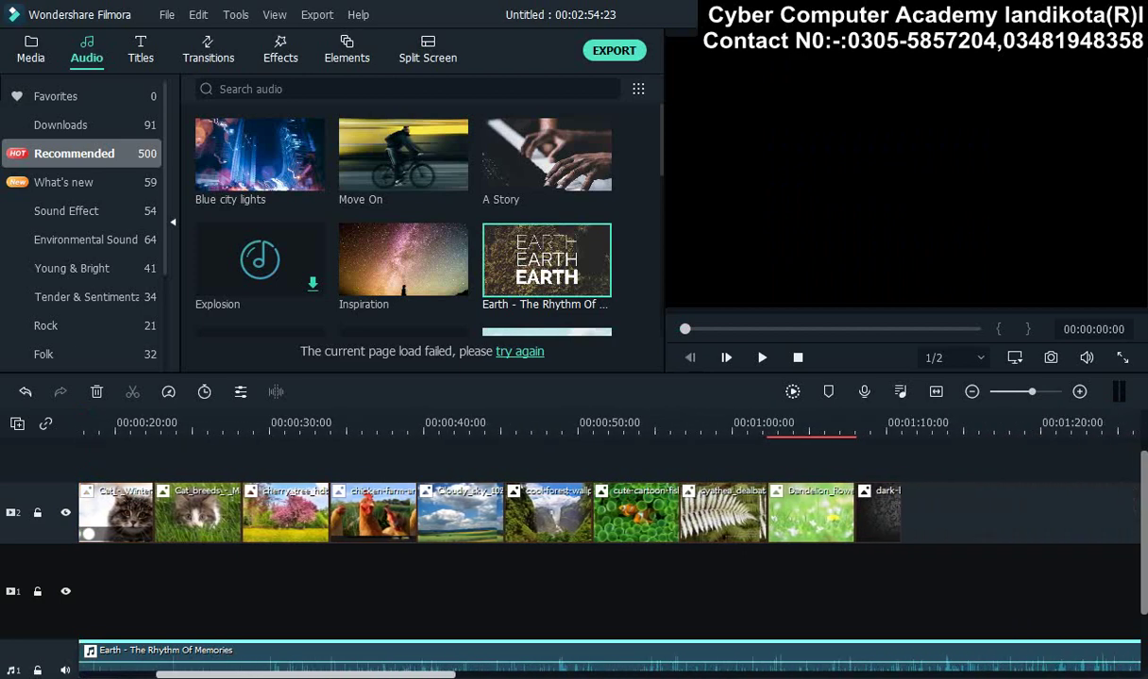
pyautogui.hscroll(3, 604, 528)
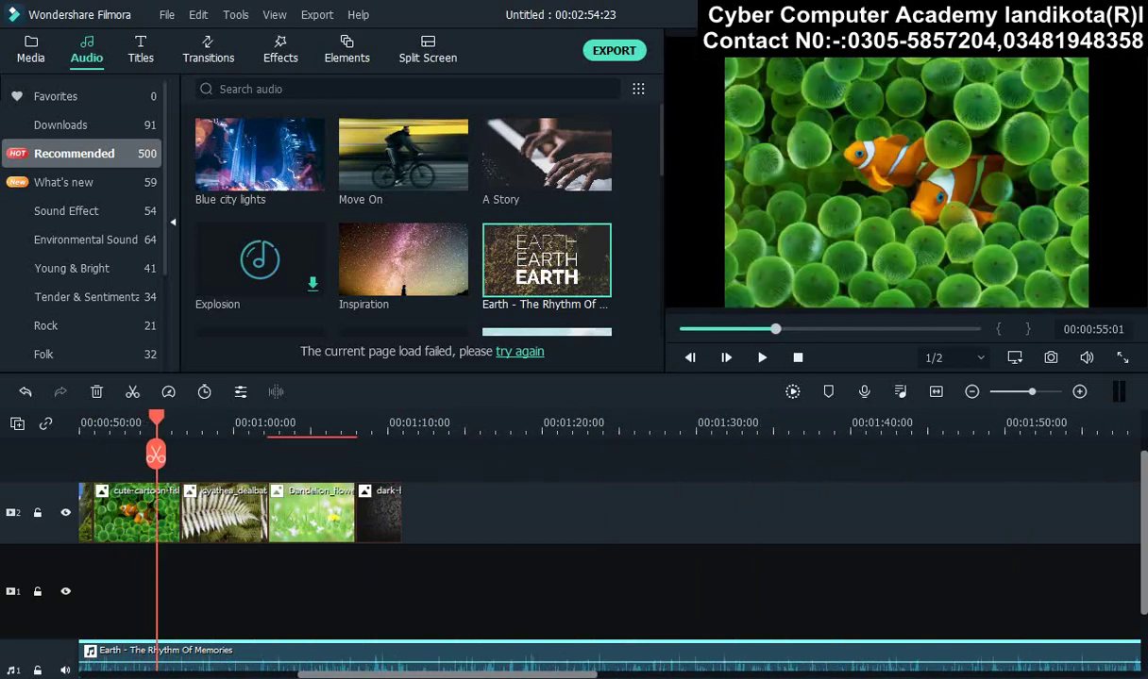
pyautogui.press('space')
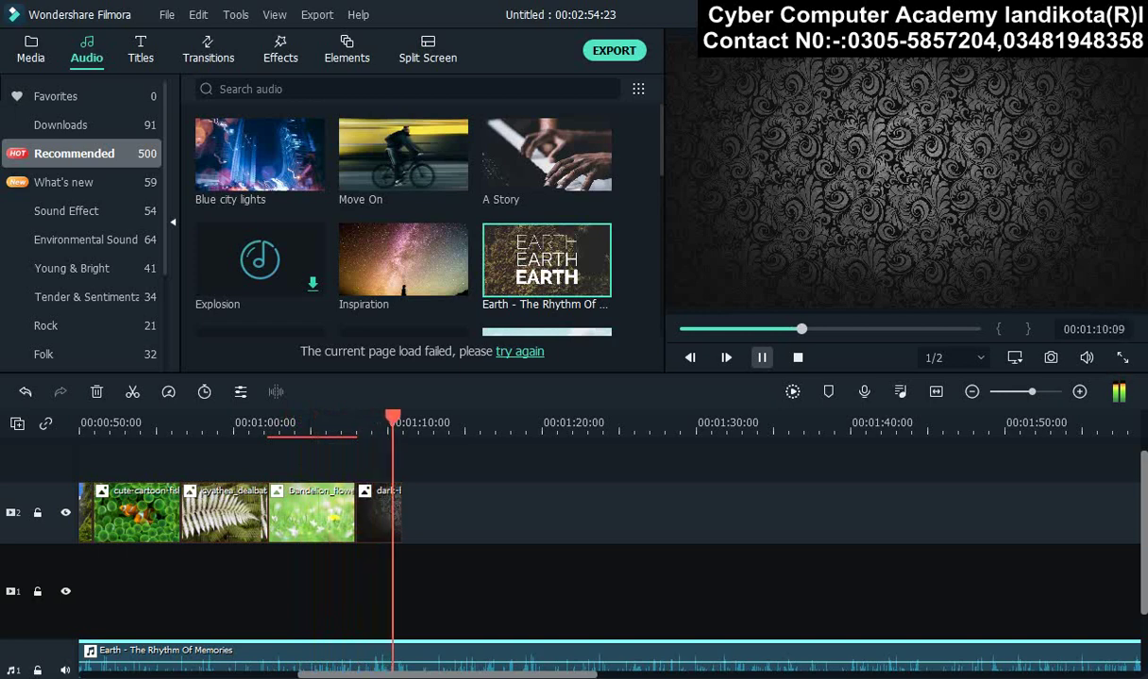
pyautogui.click(798, 357)
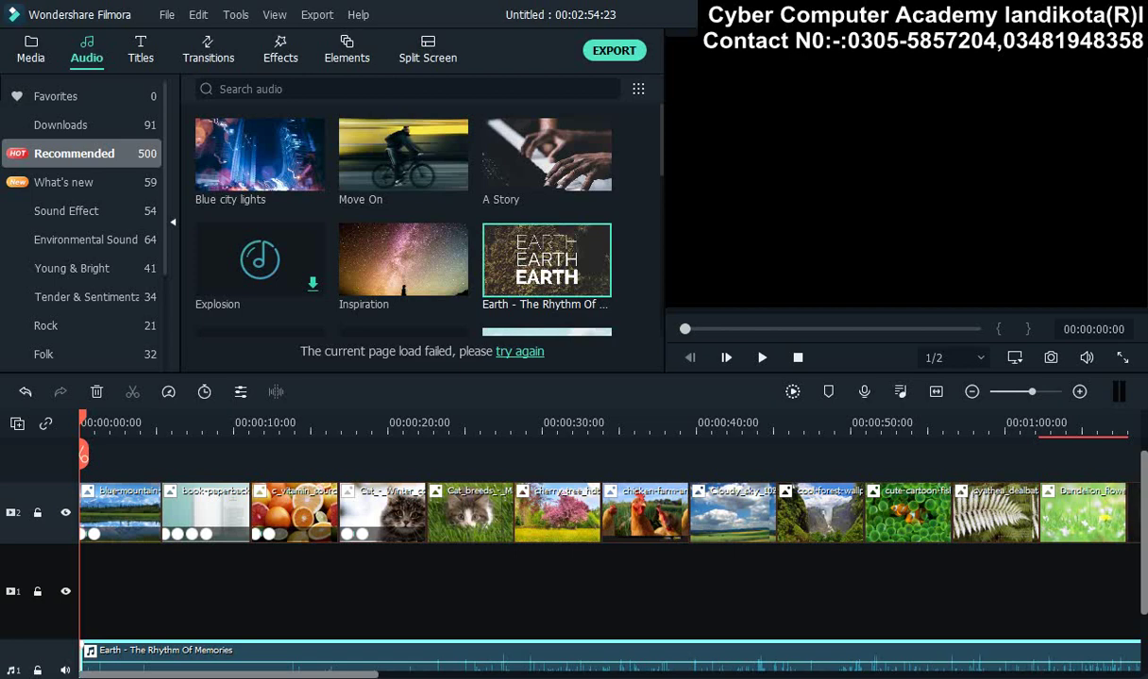
# - Trim the music clip to end with the last image and play the final seconds
pyautogui.moveTo(227, 674); pyautogui.dragTo(762, 674)
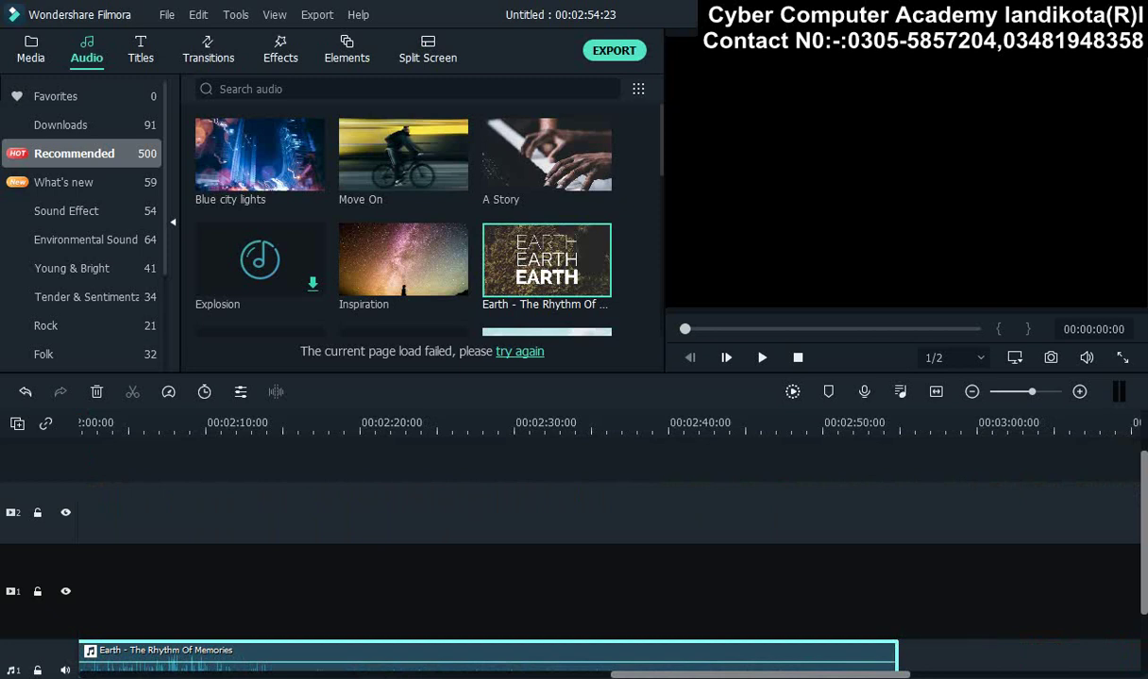
pyautogui.moveTo(897, 653)
pyautogui.mouseDown()
pyautogui.moveTo(12, 651)
pyautogui.moveTo(366, 653)
pyautogui.mouseUp()
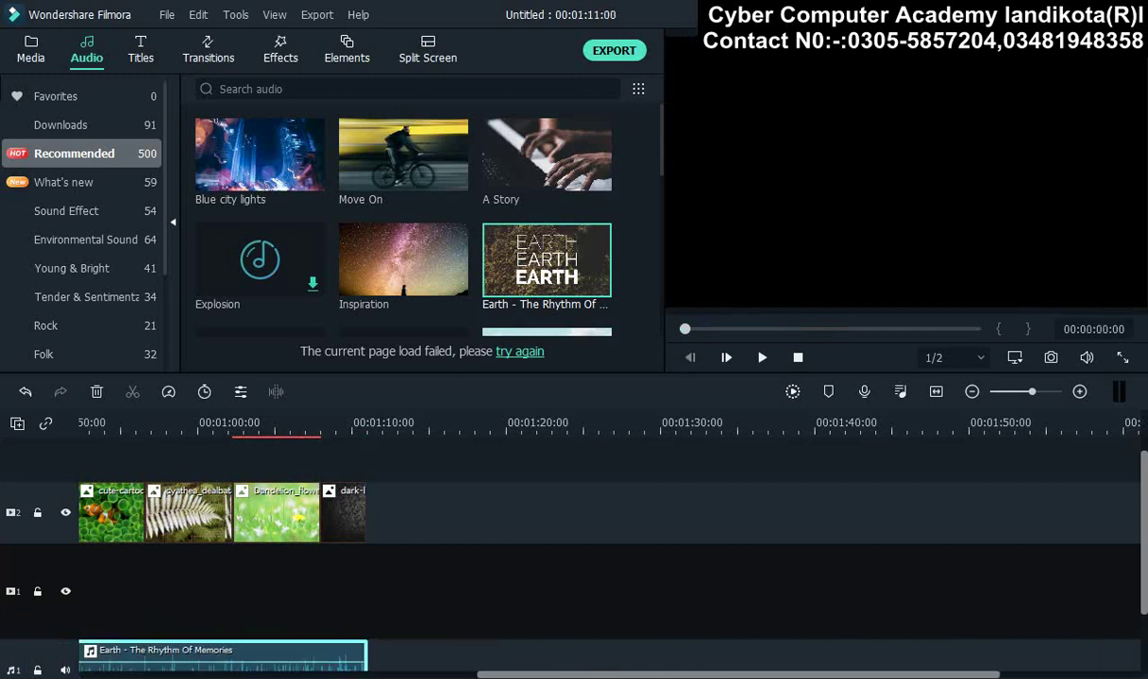
pyautogui.moveTo(278, 429); pyautogui.dragTo(312, 455)
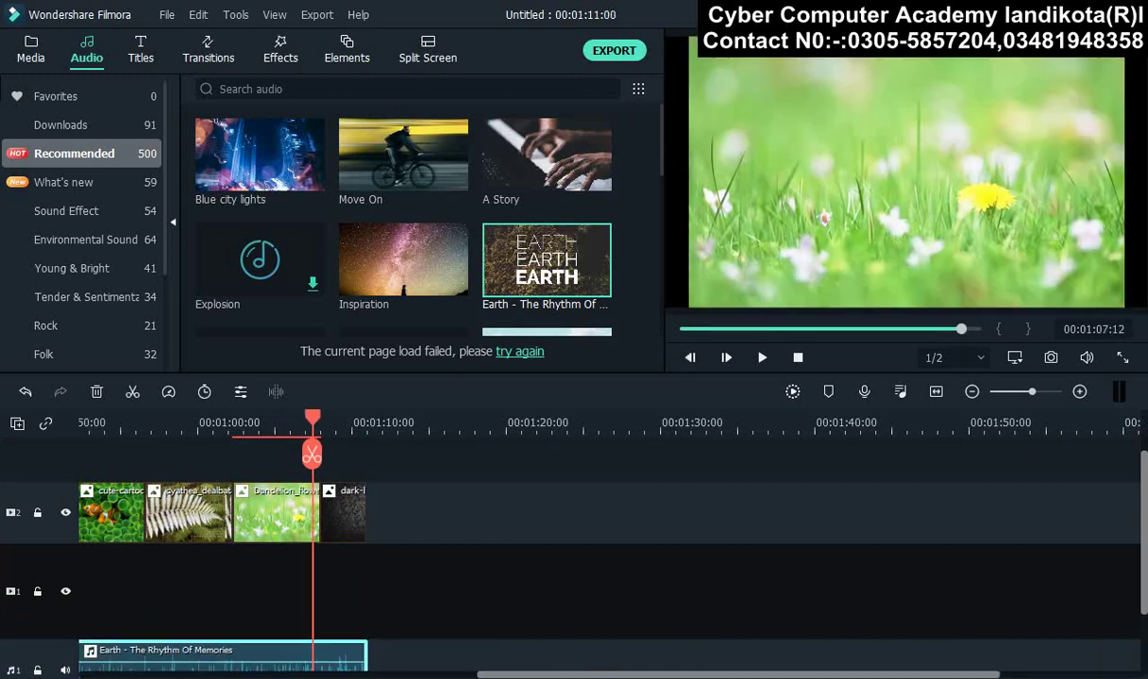
pyautogui.press('space')
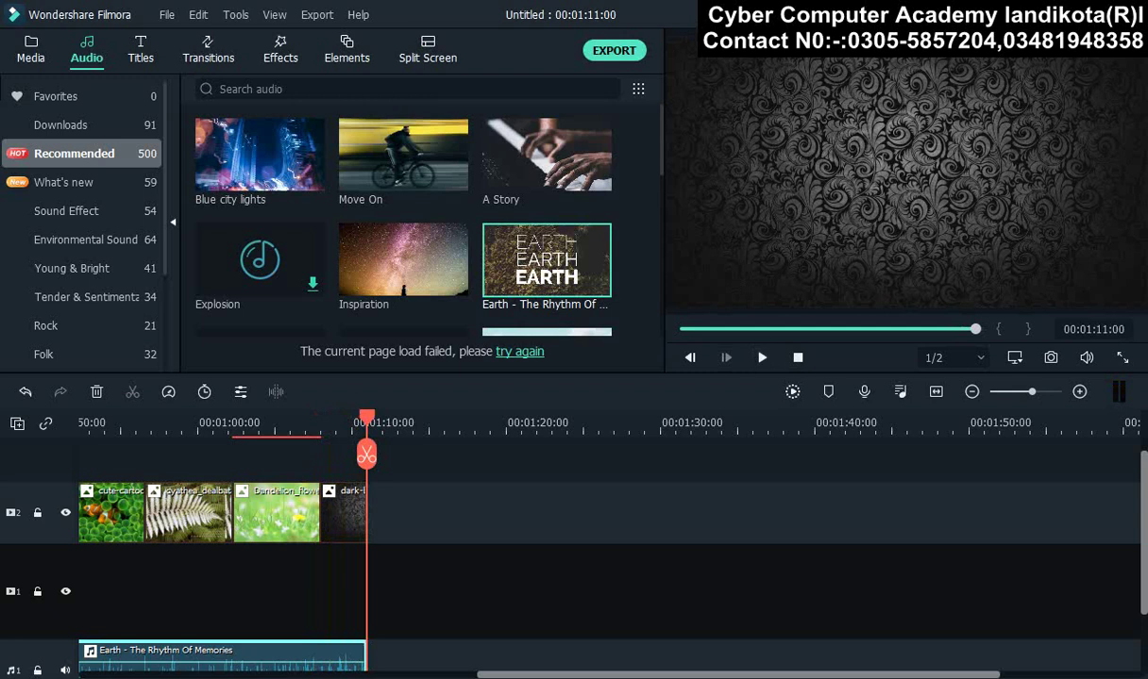
# - Replay the slideshow from the start while raising the music volume to about 1.39 dB
pyautogui.scroll(-2, 366, 455)
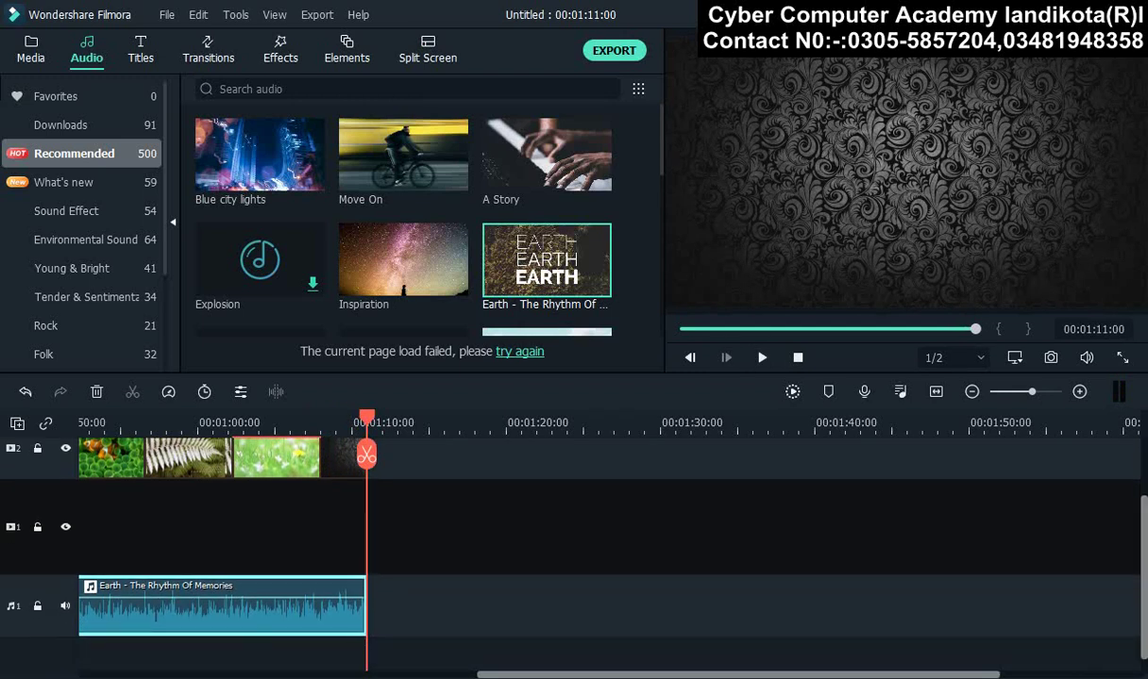
pyautogui.click(797, 358)
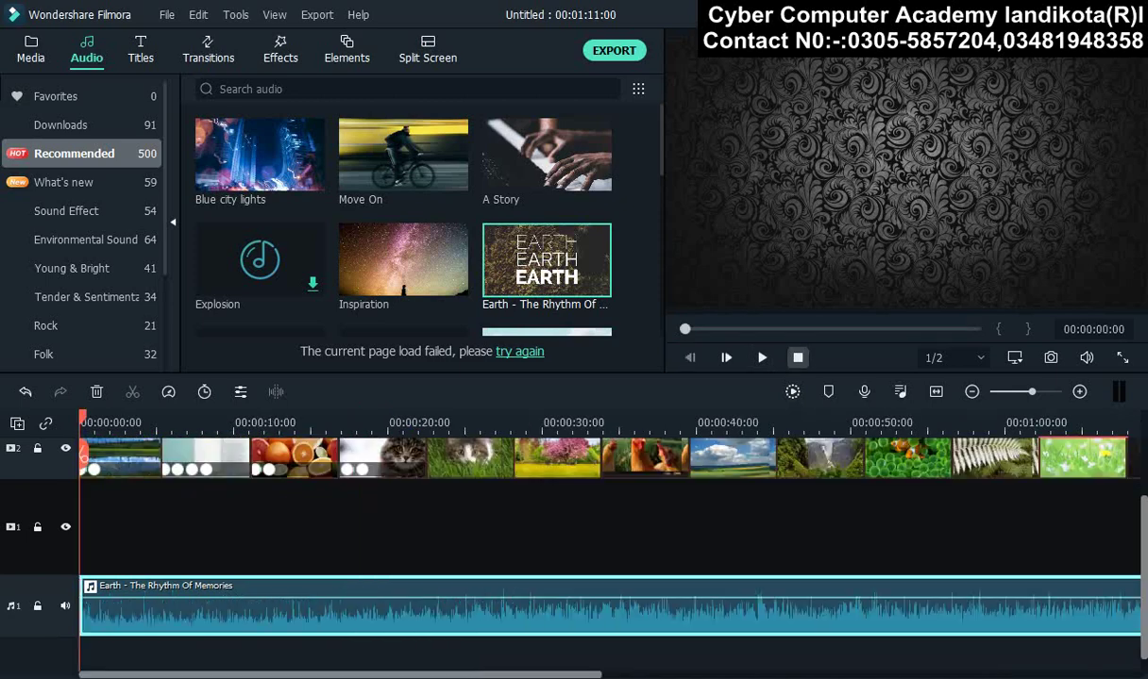
pyautogui.click(761, 358)
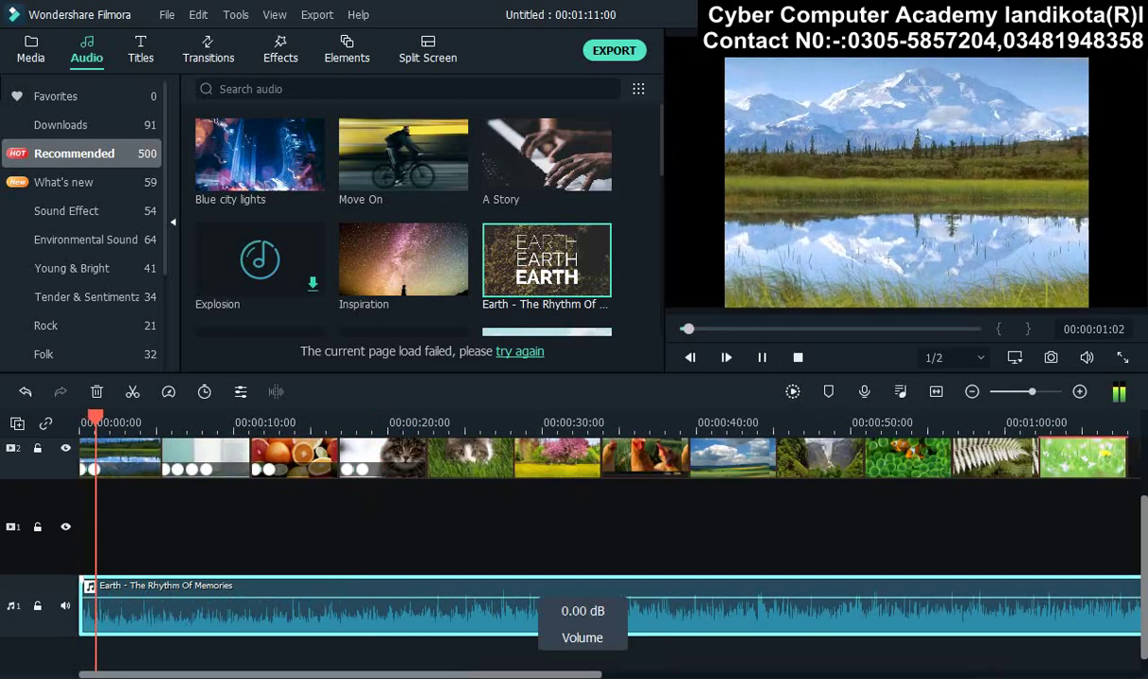
pyautogui.moveTo(582, 604)
pyautogui.mouseDown()
pyautogui.moveTo(585, 591)
pyautogui.moveTo(585, 600)
pyautogui.mouseUp()
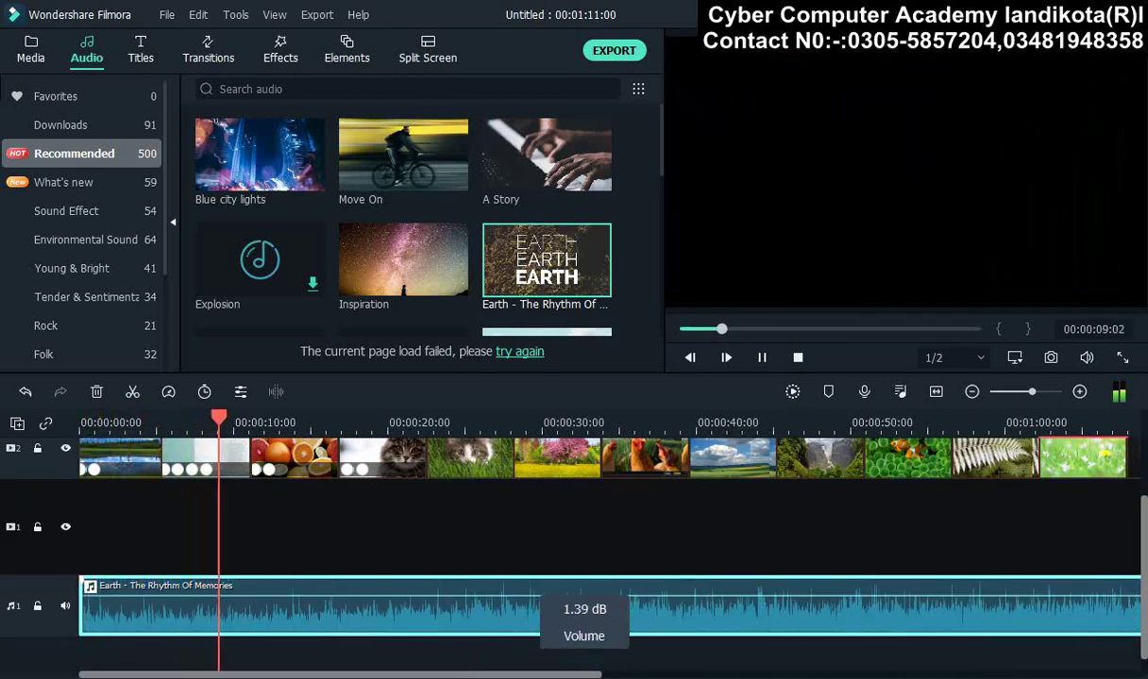
pyautogui.moveTo(584, 600); pyautogui.dragTo(584, 600)
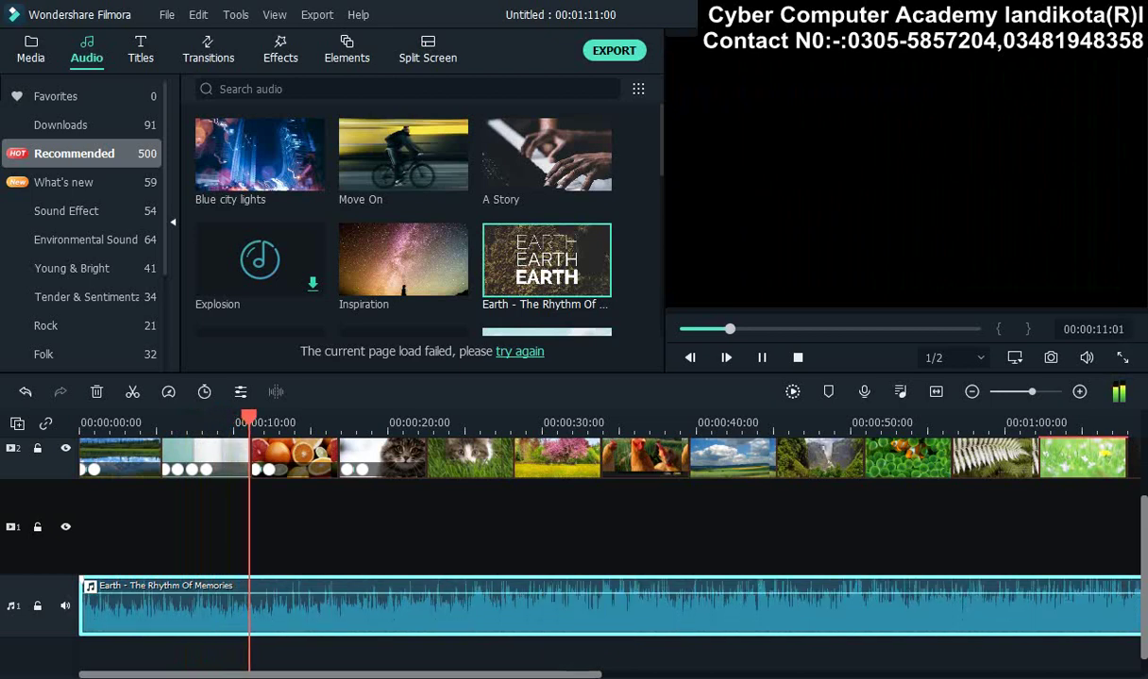
pyautogui.hotkey('ctrl', '/')
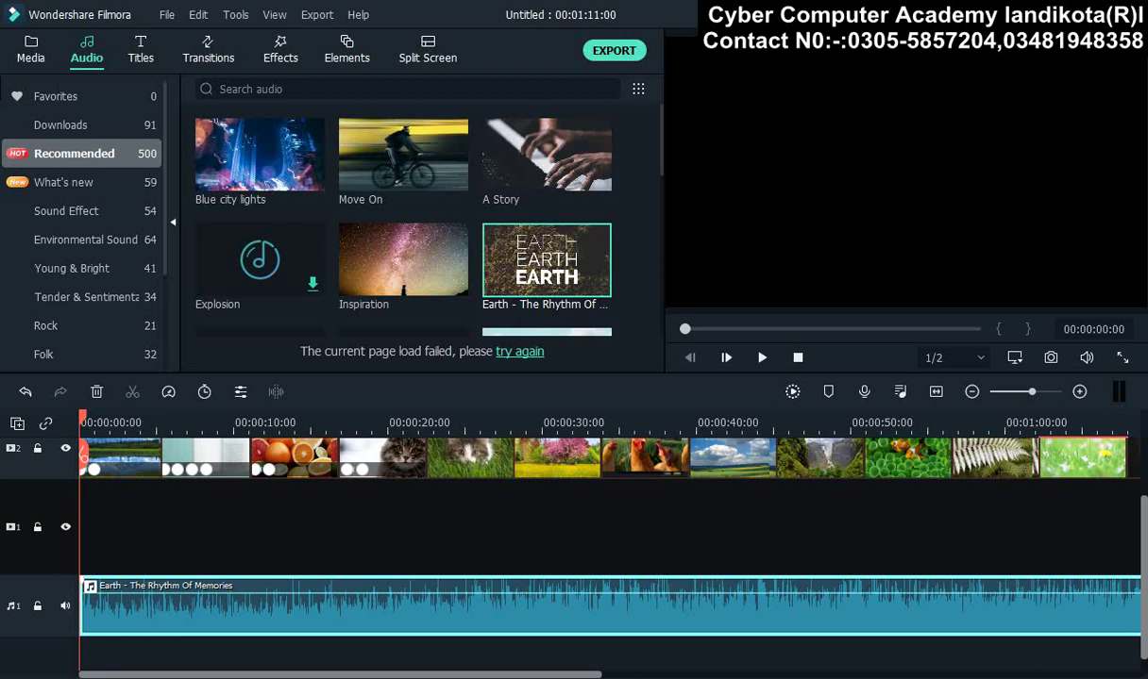
pyautogui.moveTo(225, 595)
pyautogui.click(762, 358)
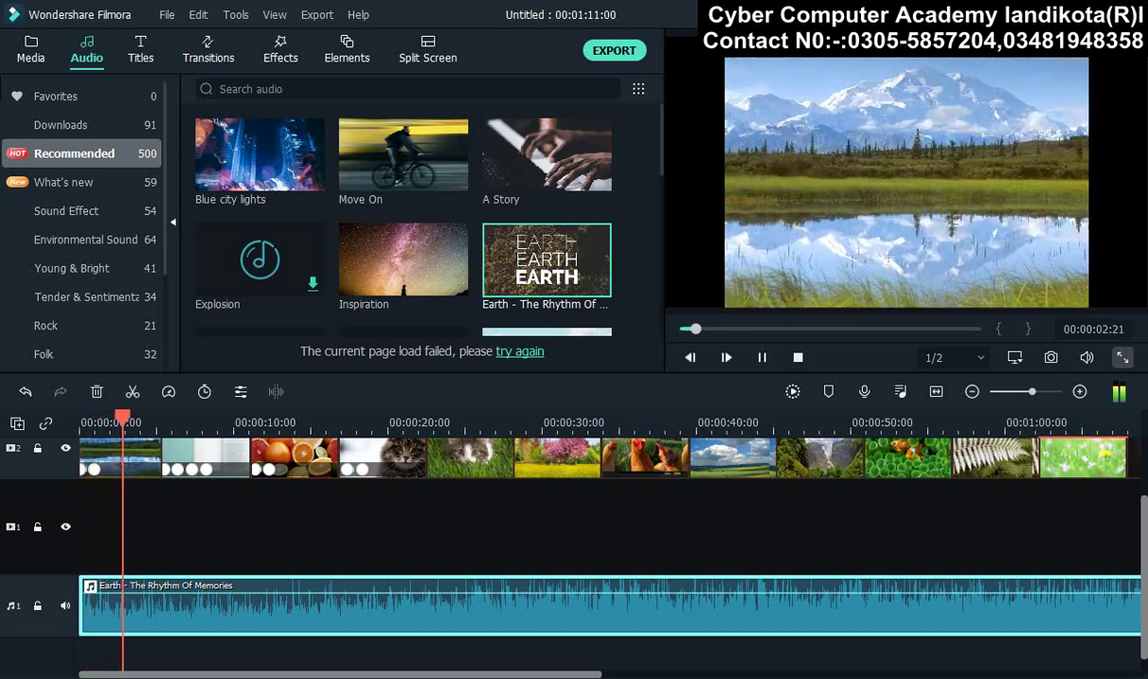
pyautogui.hotkey('alt', 'Return')
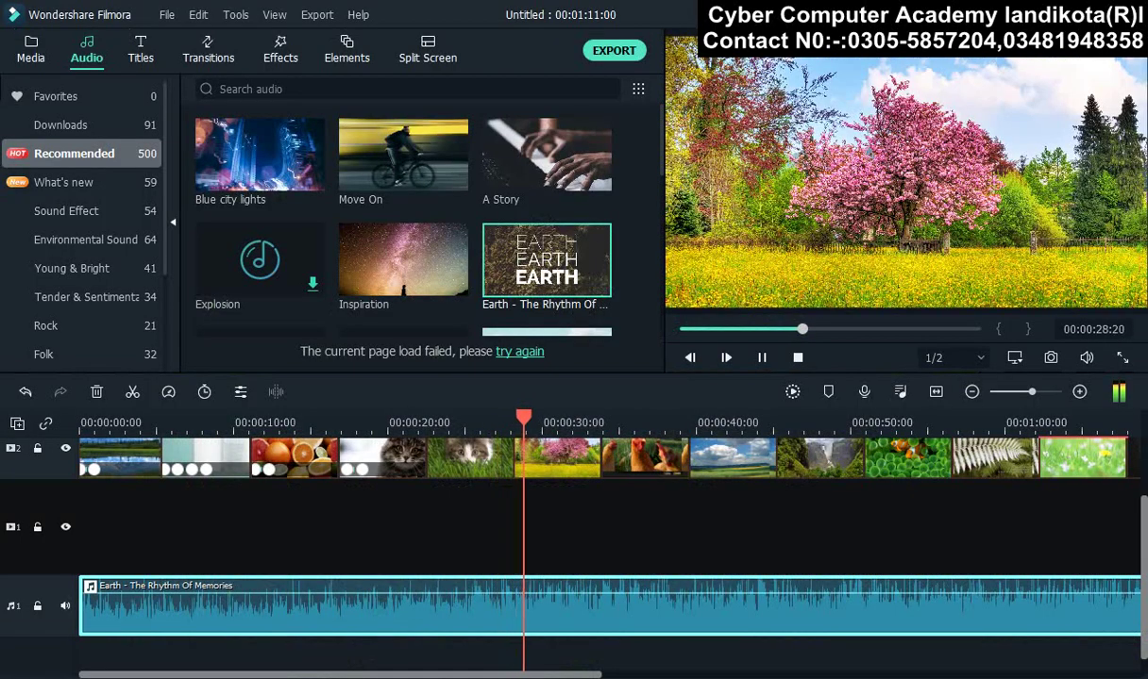
pyautogui.hotkey('ctrl', '/')
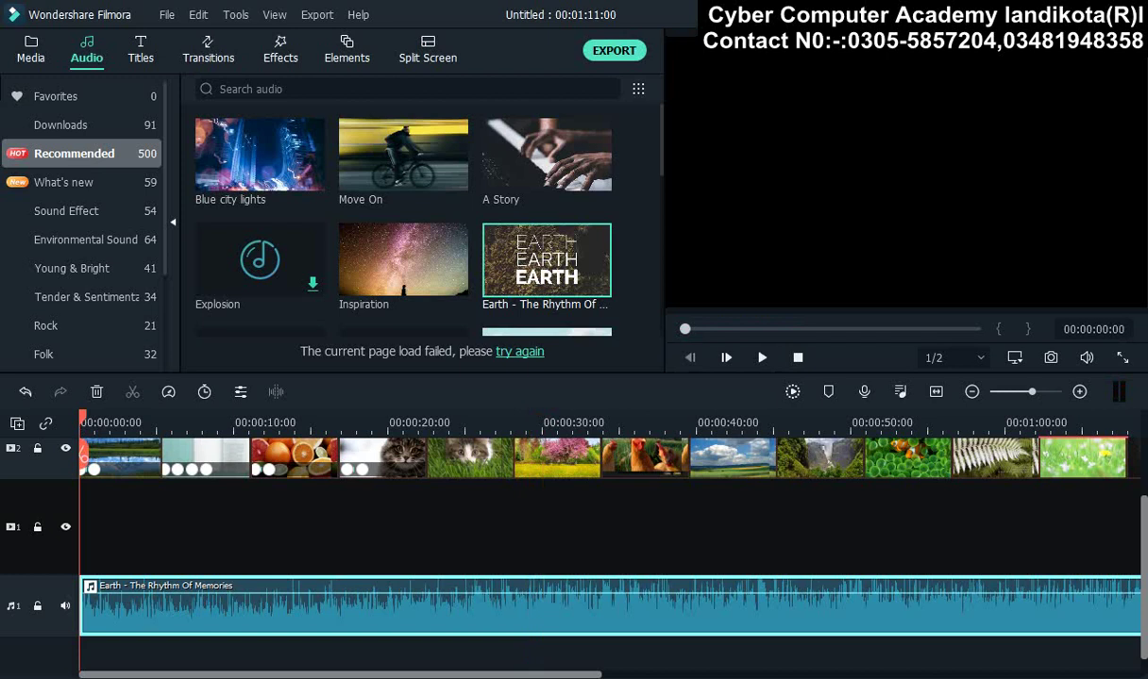
# - Drop the cloud Special Effects transition between the first and second image clips
pyautogui.click(140, 49)
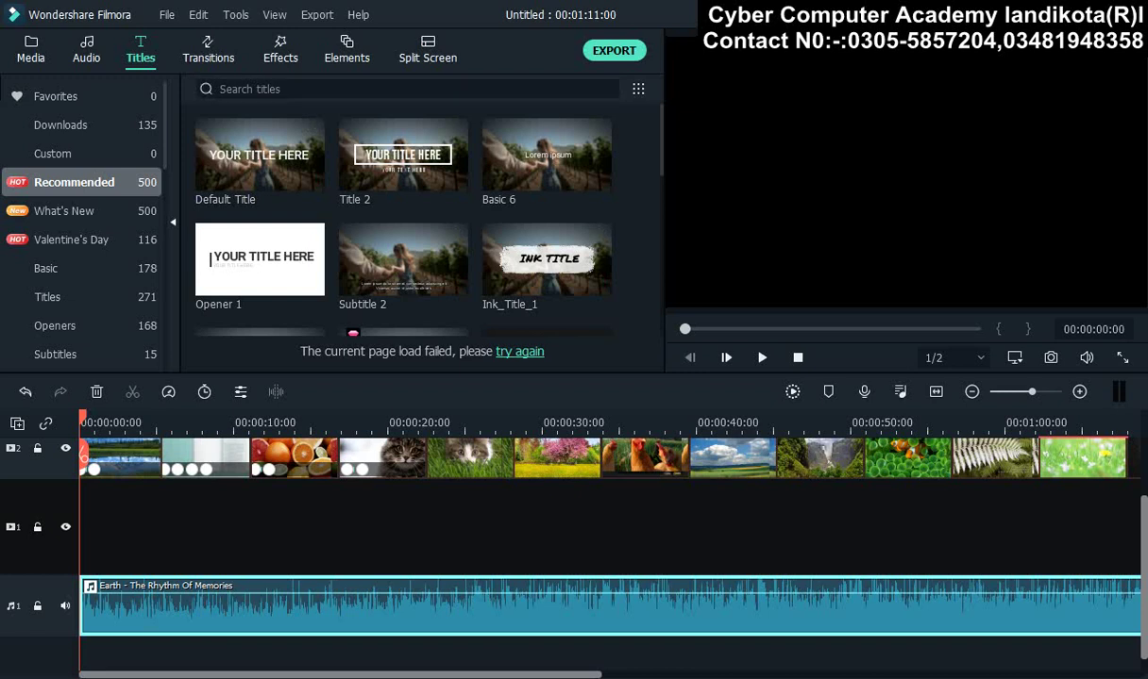
pyautogui.click(208, 50)
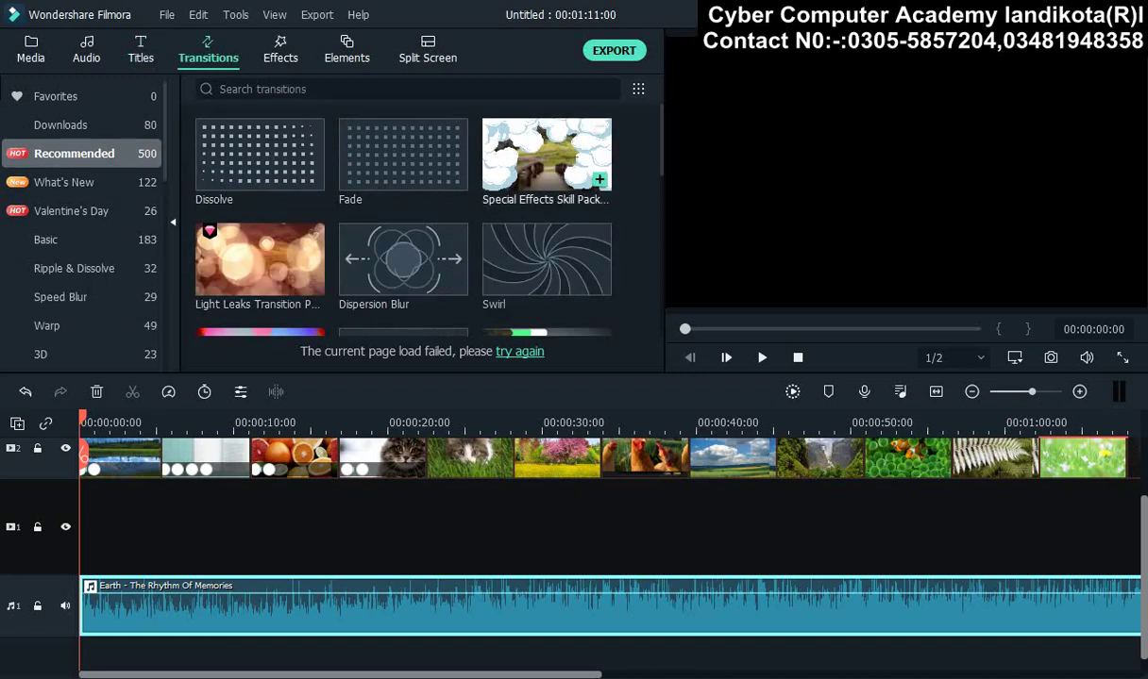
pyautogui.click(546, 155)
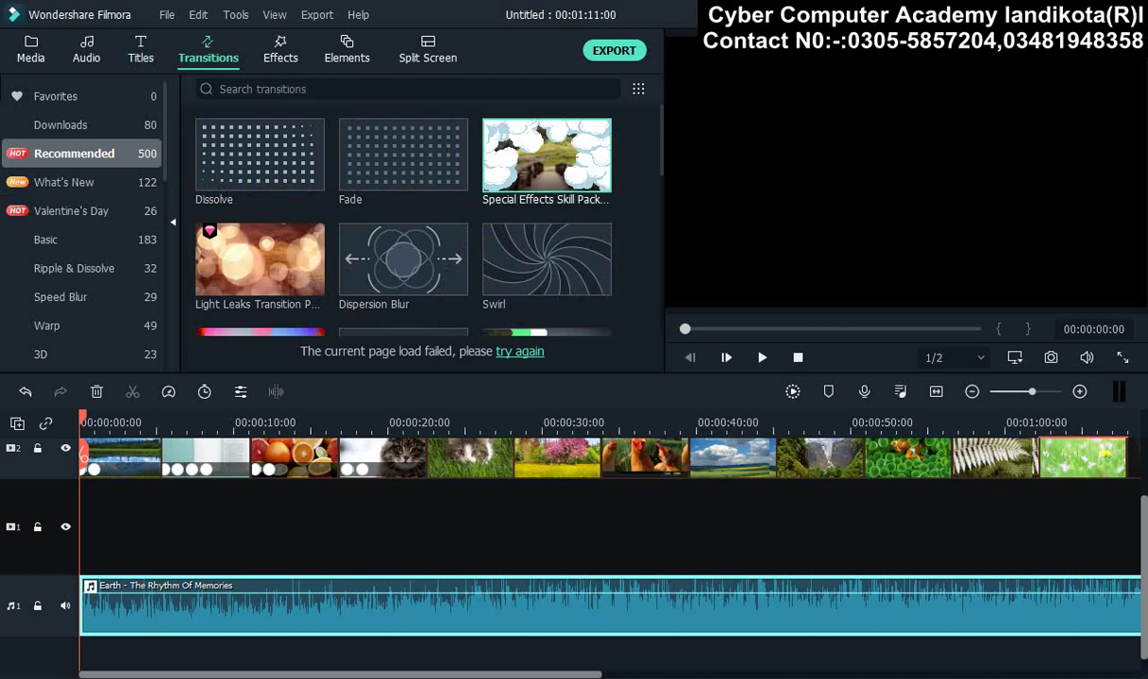
pyautogui.moveTo(83, 458)
pyautogui.mouseDown()
pyautogui.moveTo(94, 529)
pyautogui.moveTo(145, 531)
pyautogui.mouseUp()
pyautogui.moveTo(567, 269)
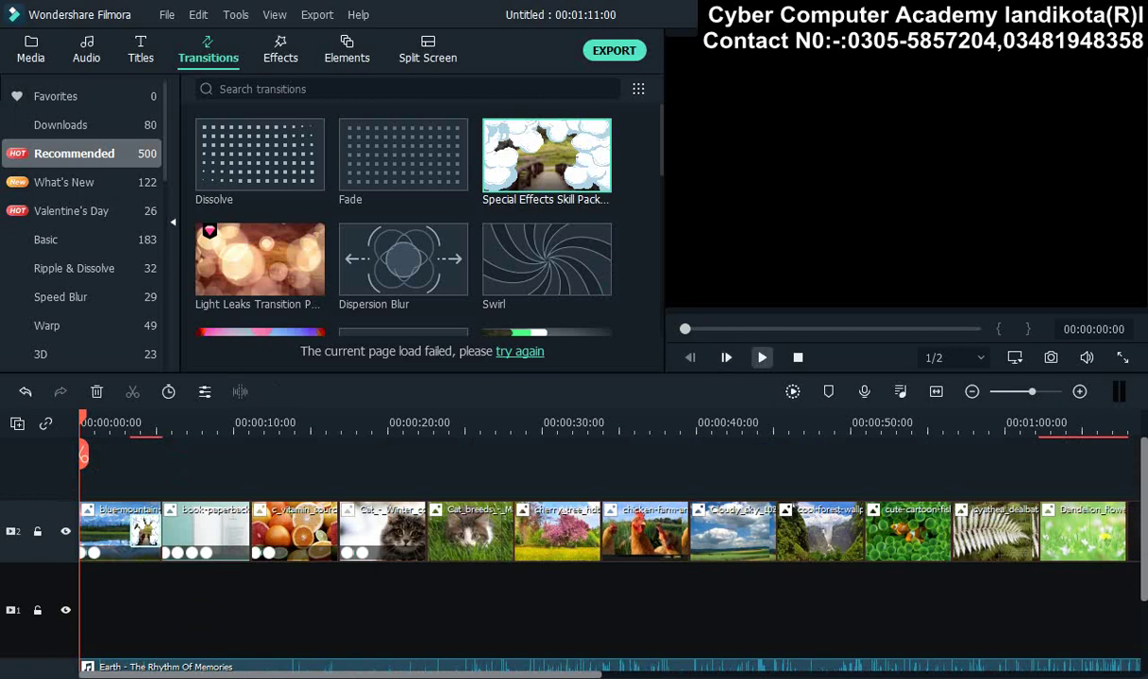
# - Play, pause and replay the slideshow to review the transitions around the 10-second mark
pyautogui.click(762, 358)
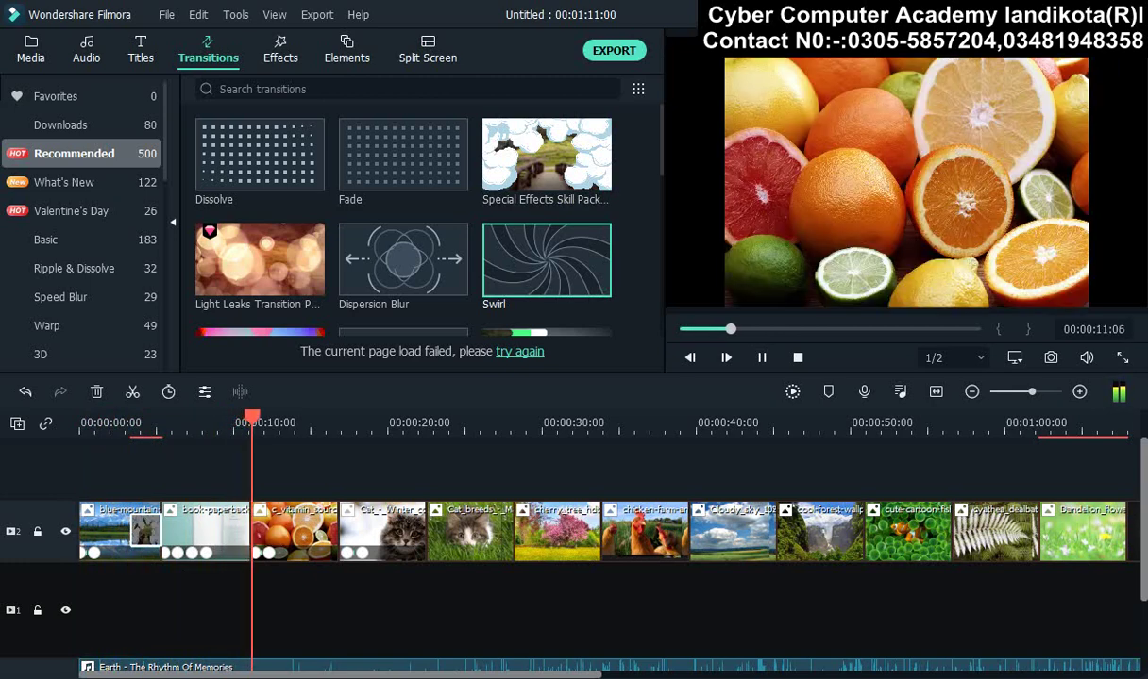
pyautogui.press('space')
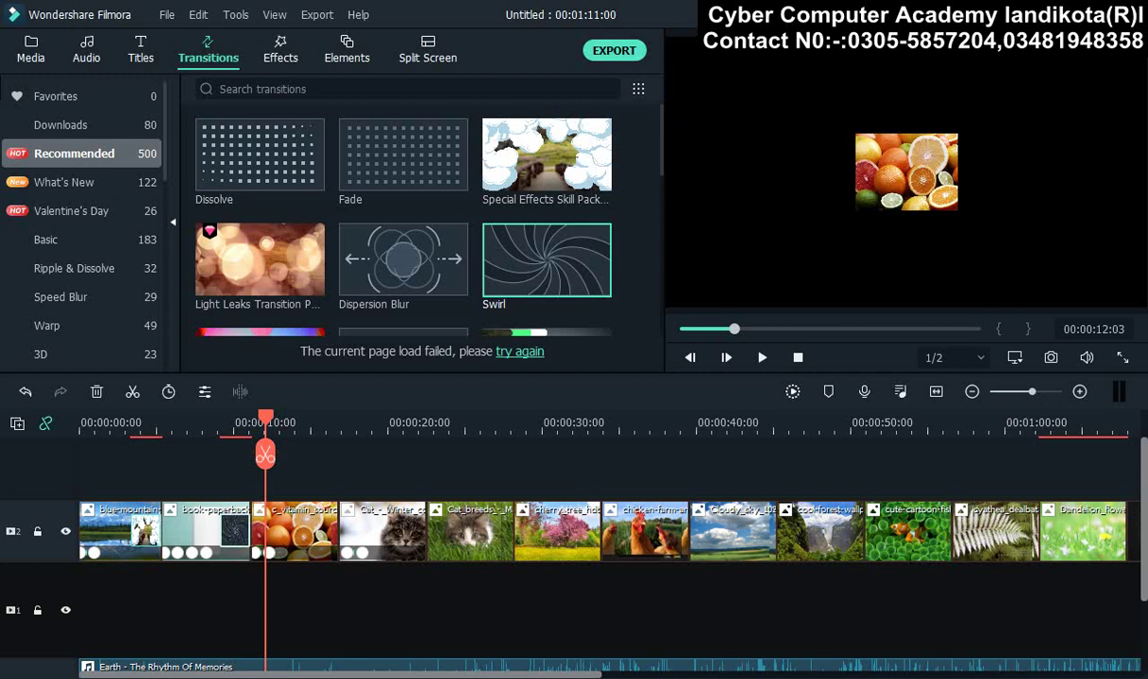
pyautogui.press('space')
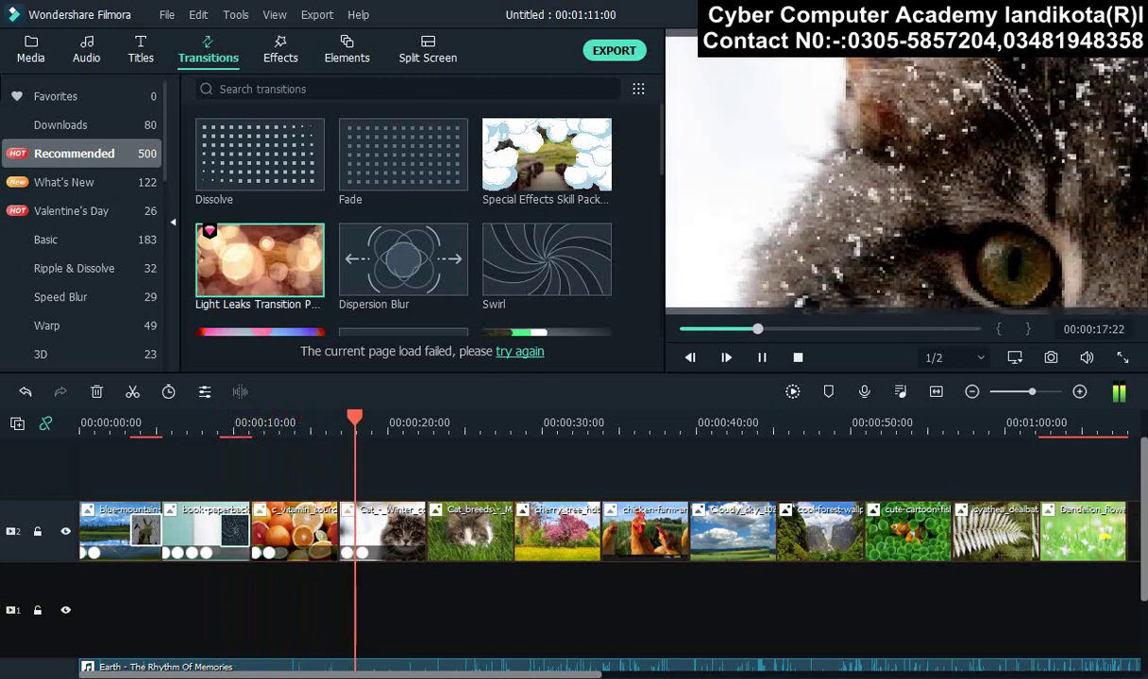
pyautogui.press('space')
pyautogui.press('space')
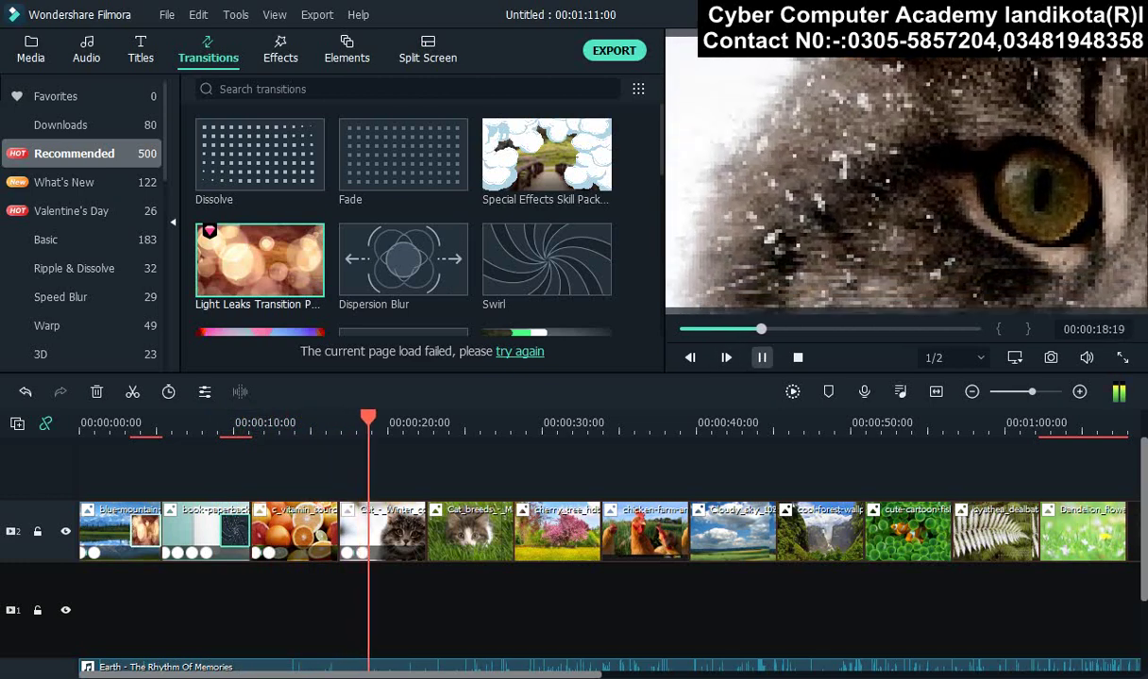
pyautogui.press('Home')
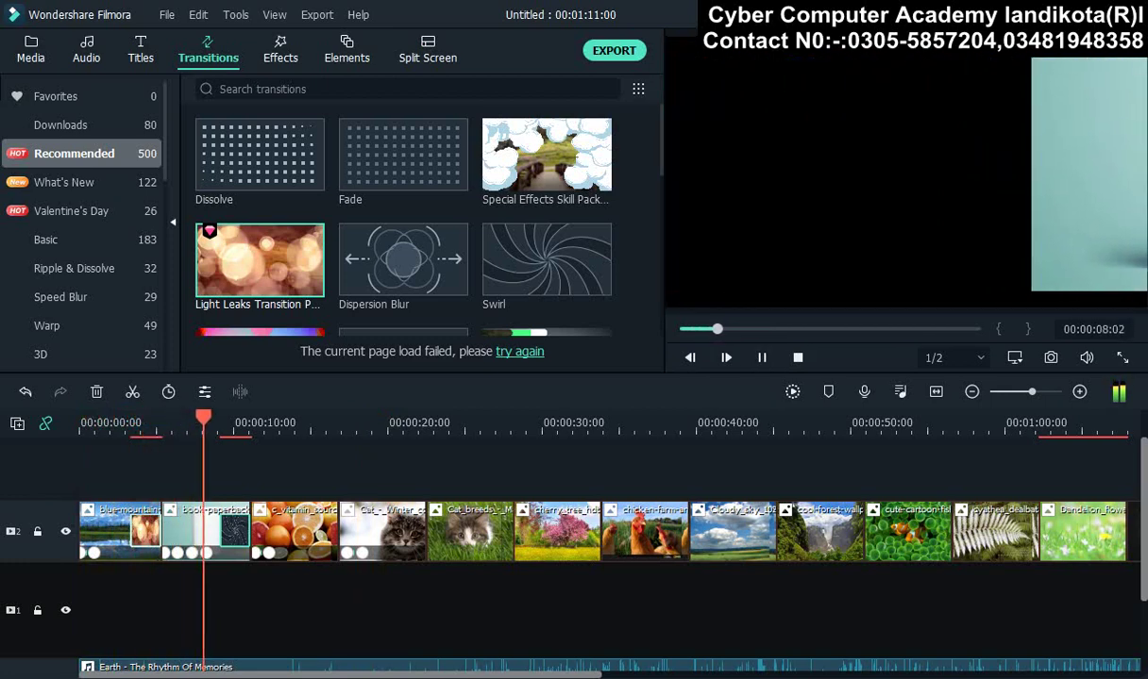
pyautogui.scroll(-3, 260, 235)
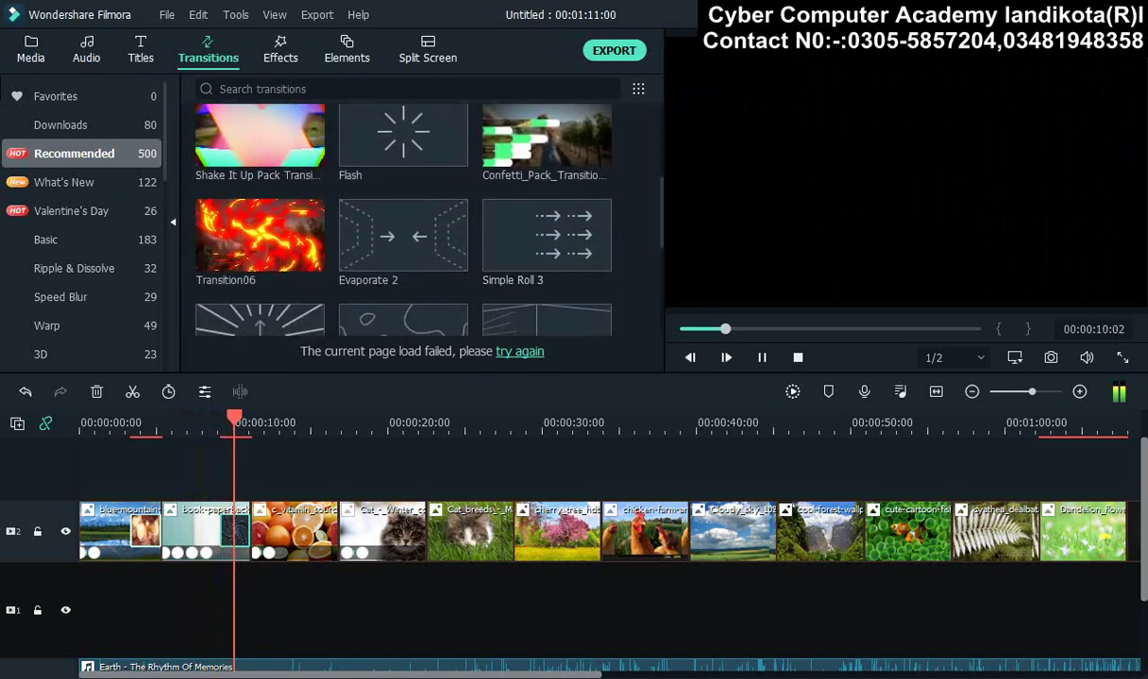
# - Apply Transition06 to the first clip's start and play the slideshow's opening to check it
pyautogui.click(260, 236)
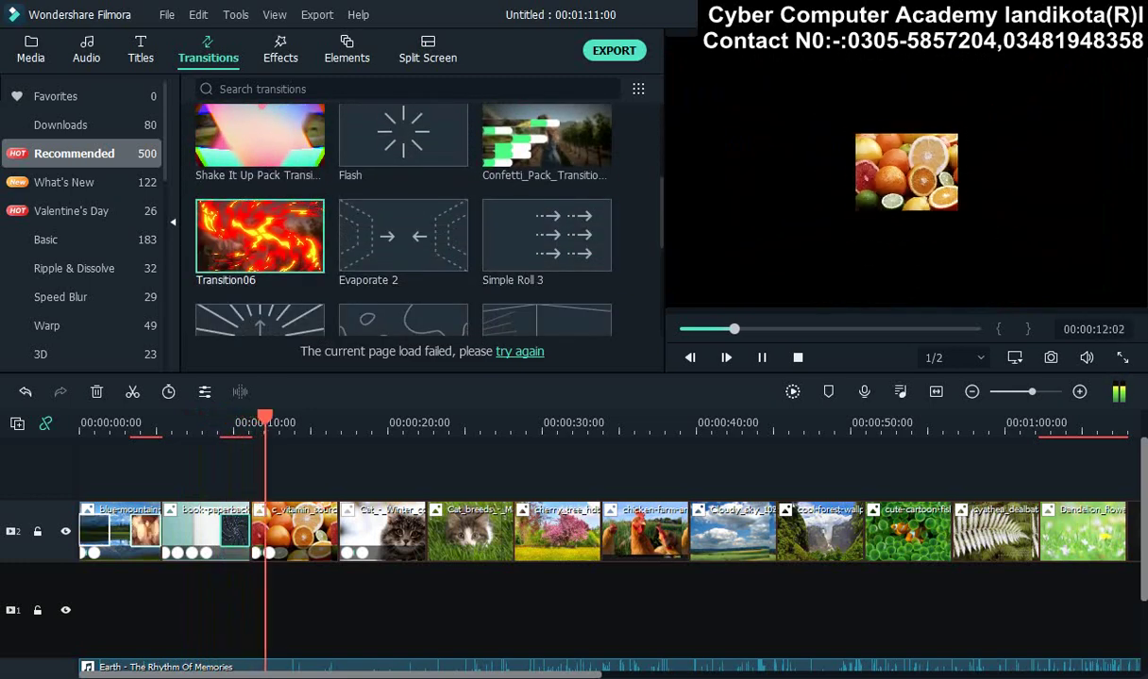
pyautogui.press('space')
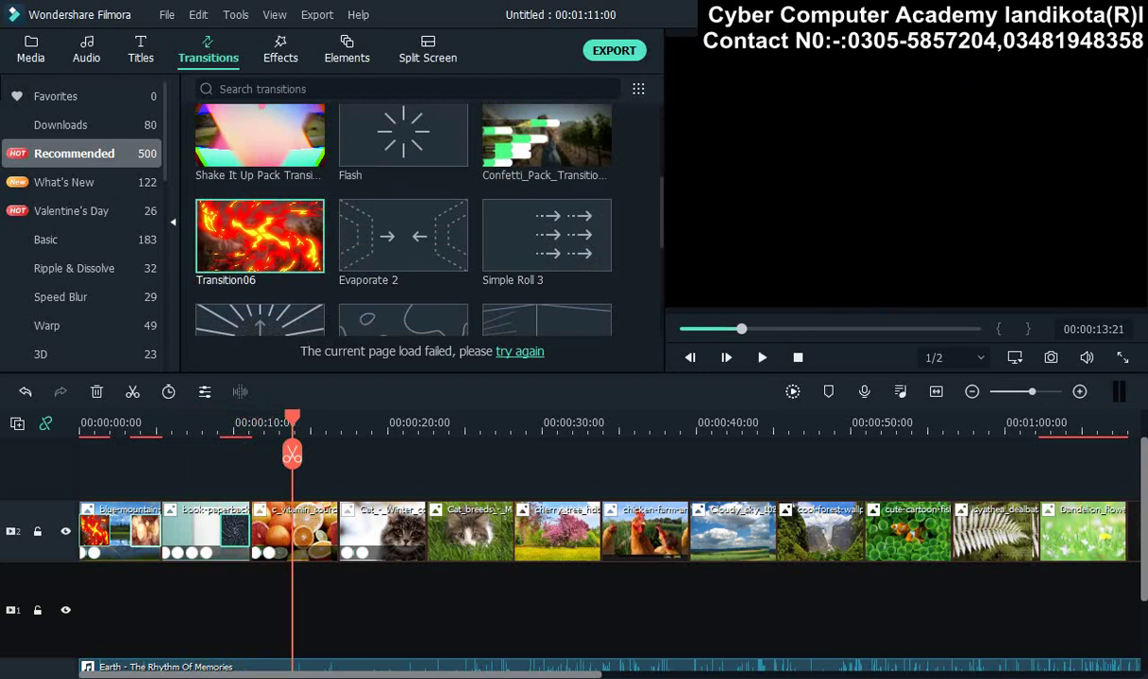
pyautogui.press('space')
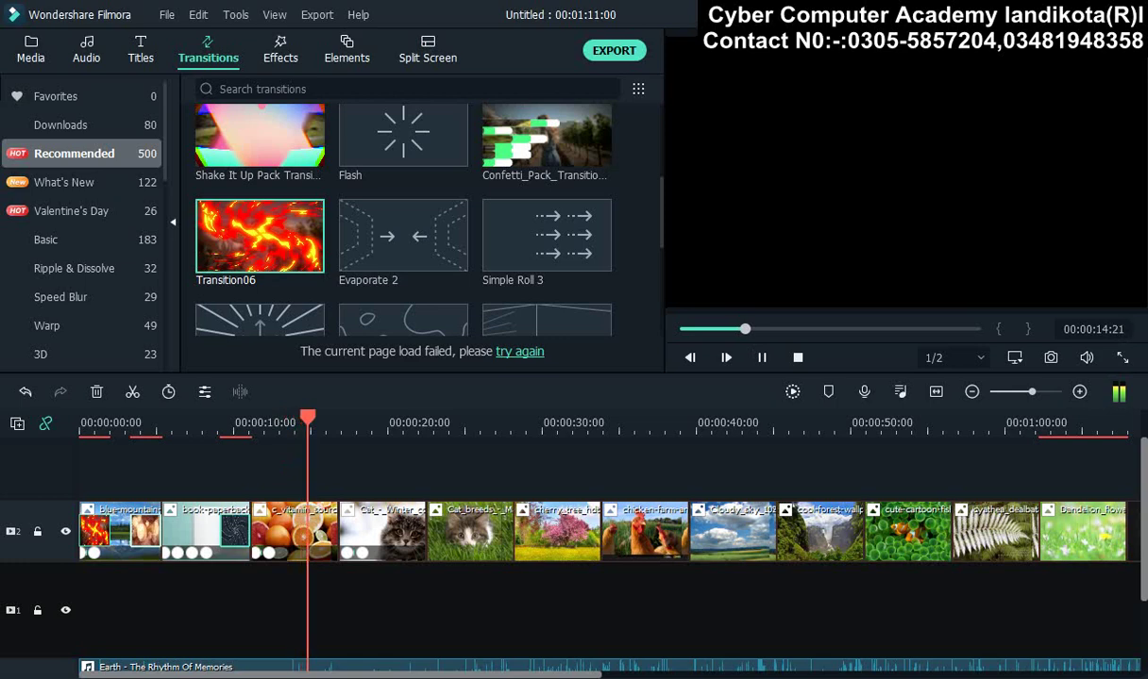
pyautogui.hotkey('ctrl', '/')
pyautogui.press('space')
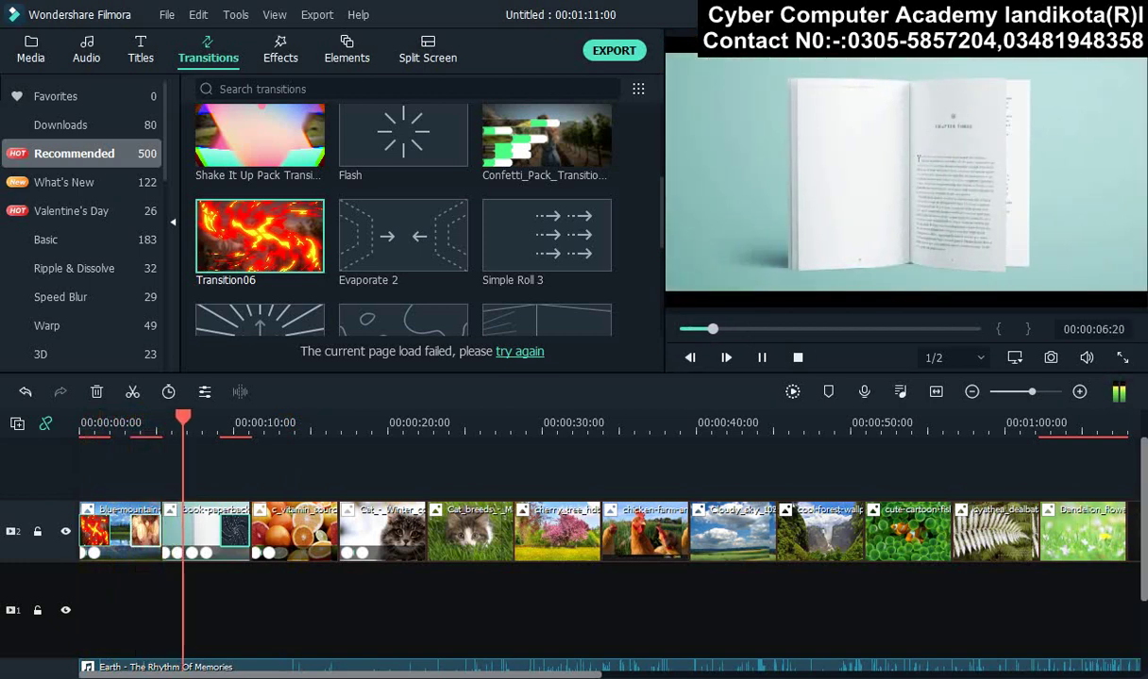
pyautogui.hotkey('ctrl', '/')
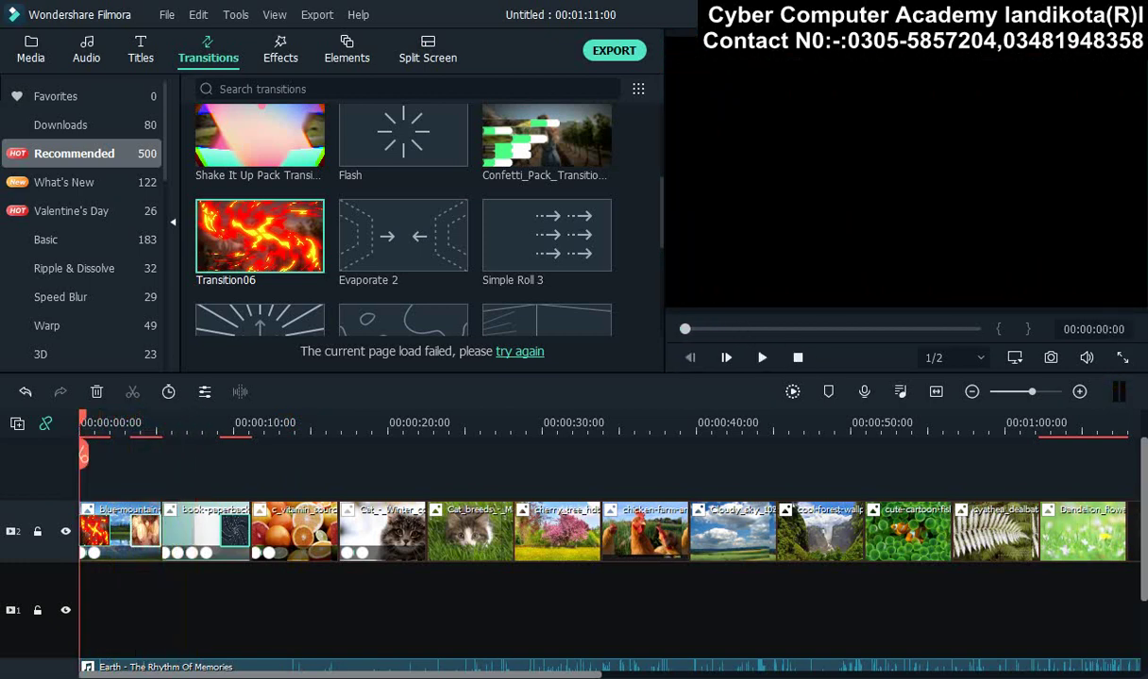